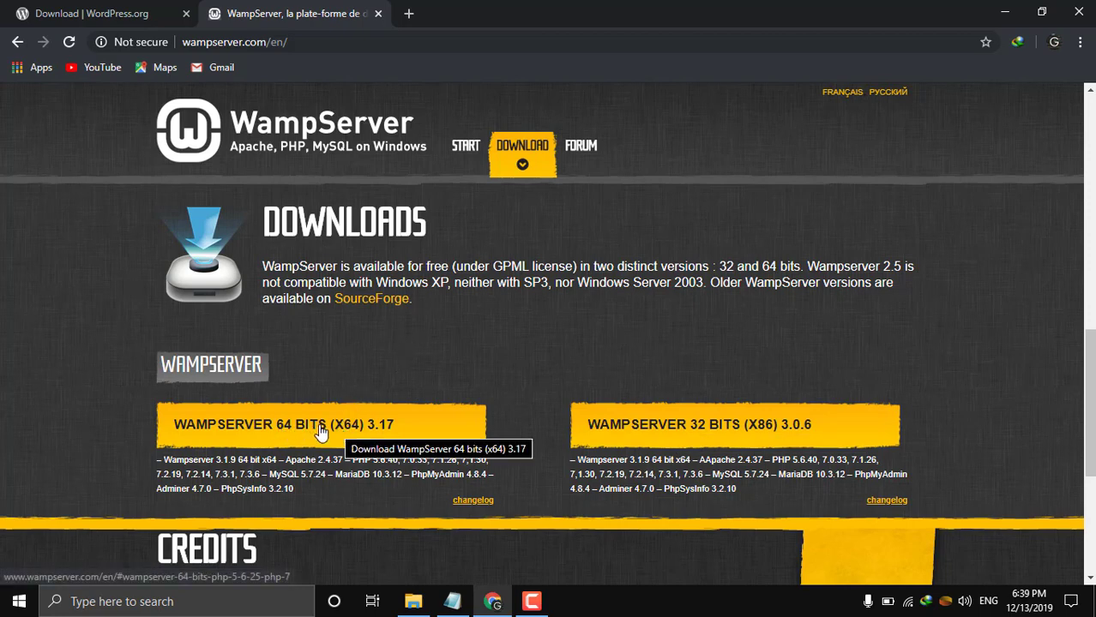
Confirm in This PC's system properties that Windows 10 is 64-bit, then return to the WampServer downloads page.
left_click(997, 10)
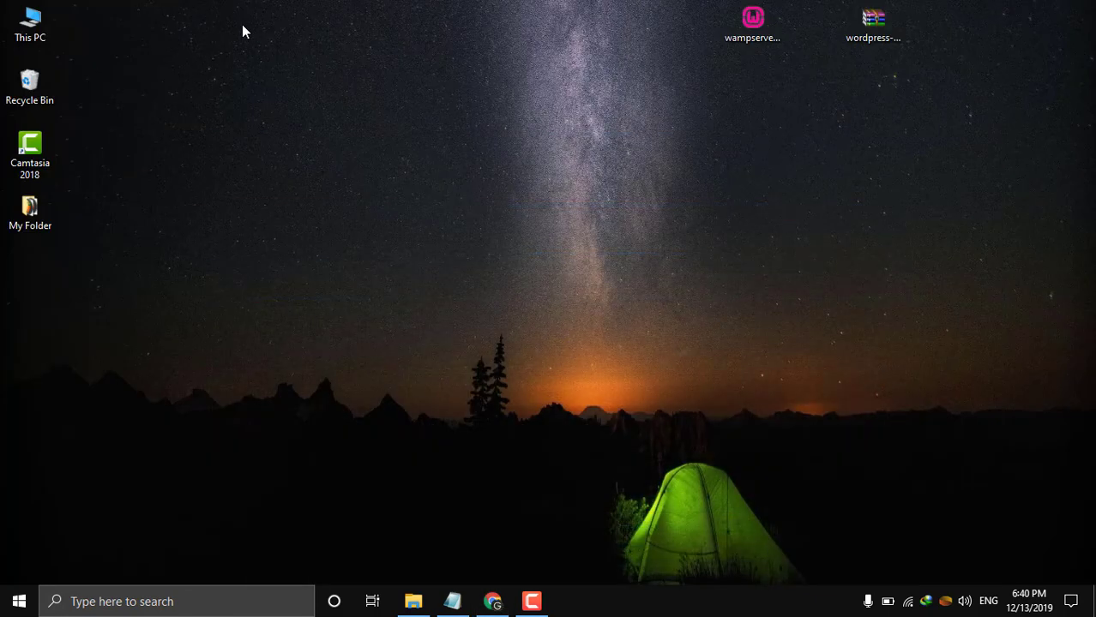
double_click(29, 40)
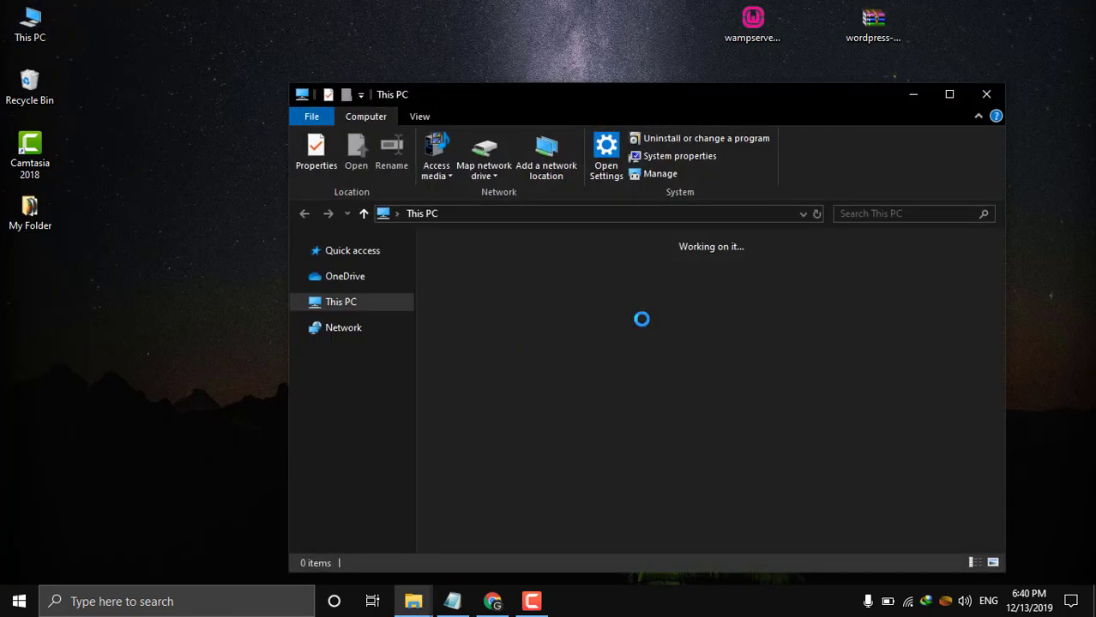
right_click(944, 333)
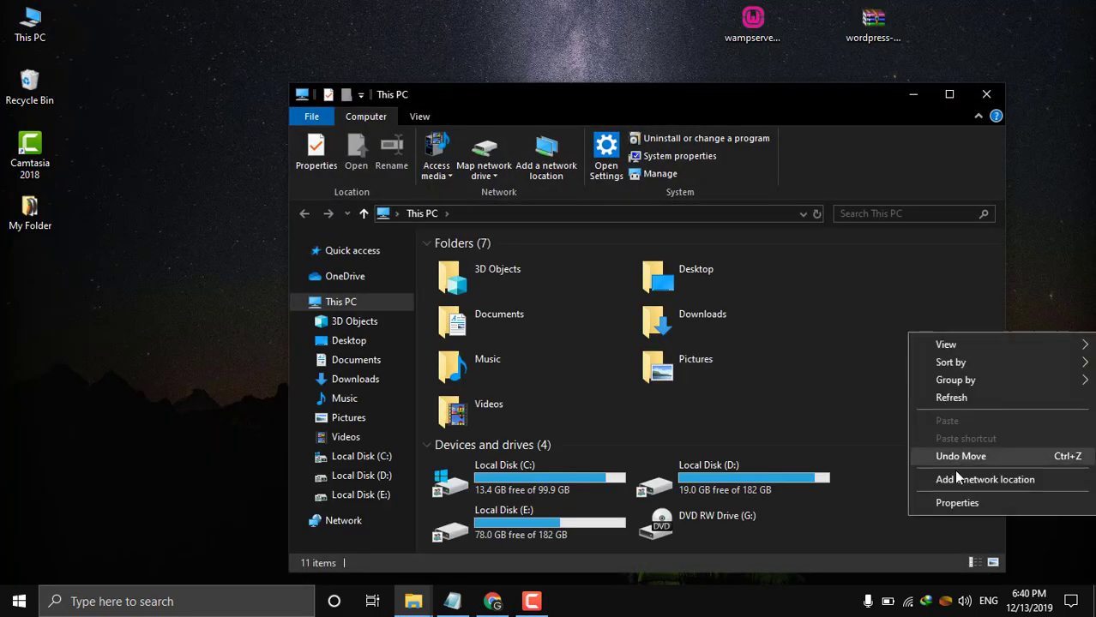
left_click(957, 502)
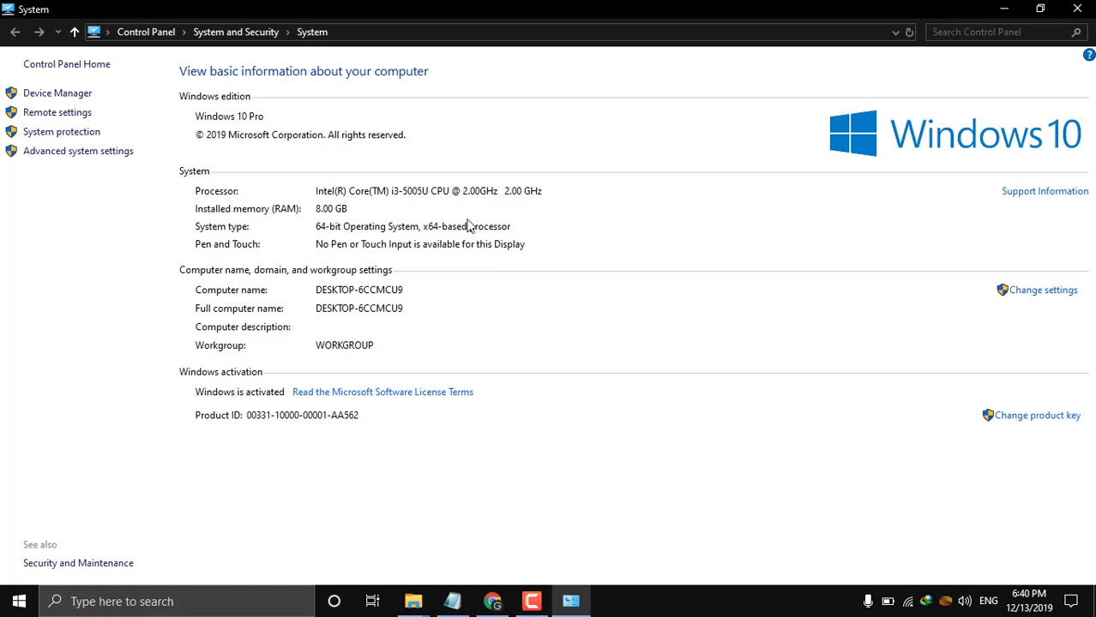
left_click(1003, 8)
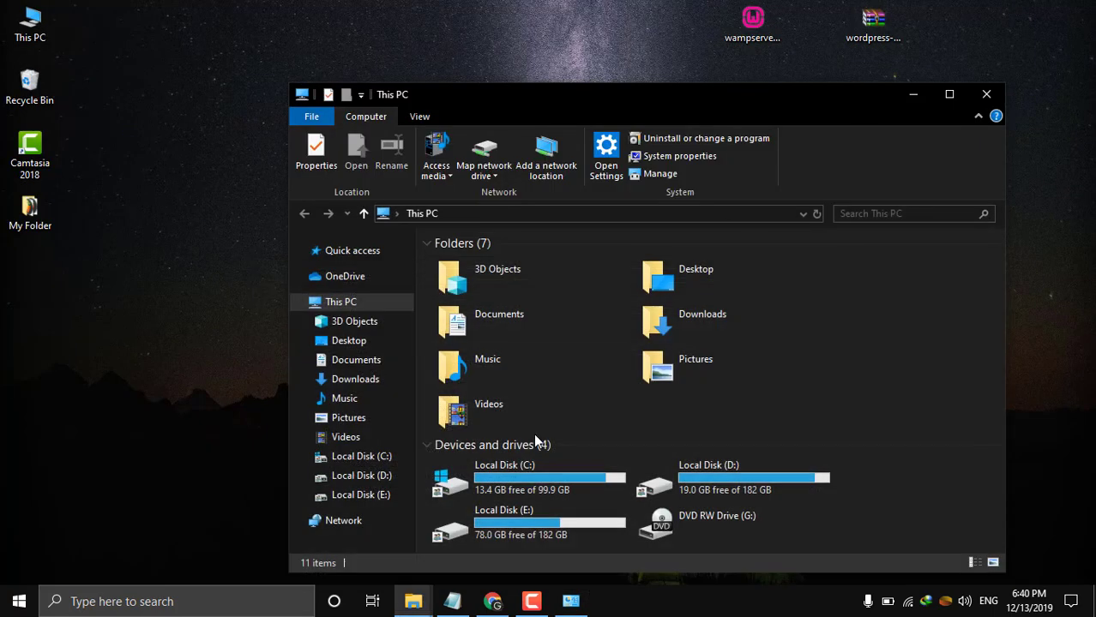
left_click(493, 601)
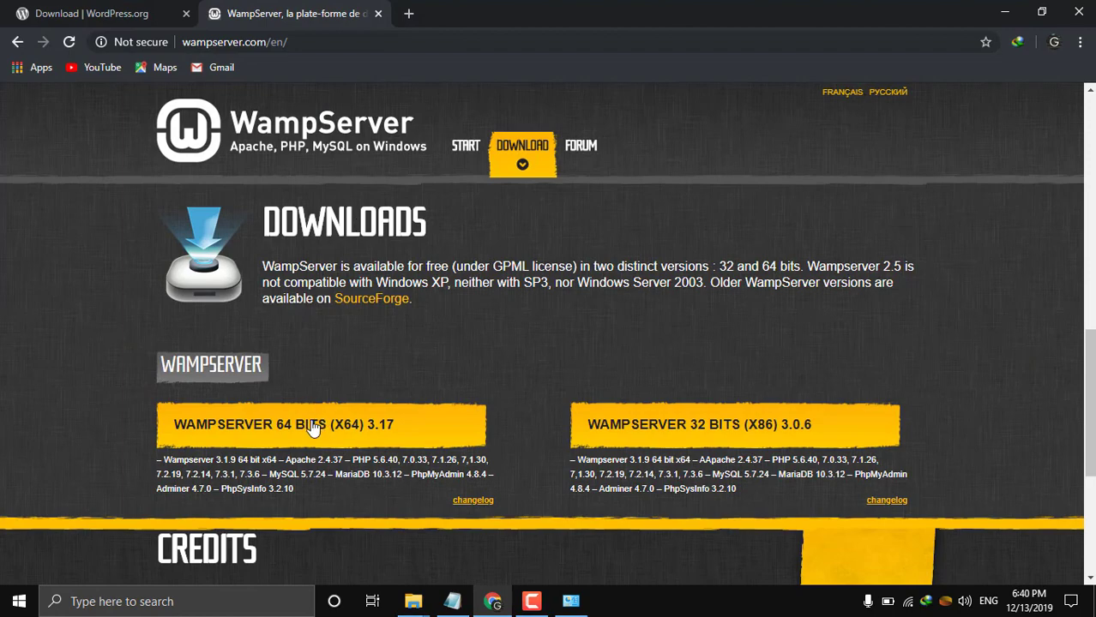
Pick WAMPSERVER 64 BITS, download directly, and start SourceForge's Download Latest Version.
left_click(307, 423)
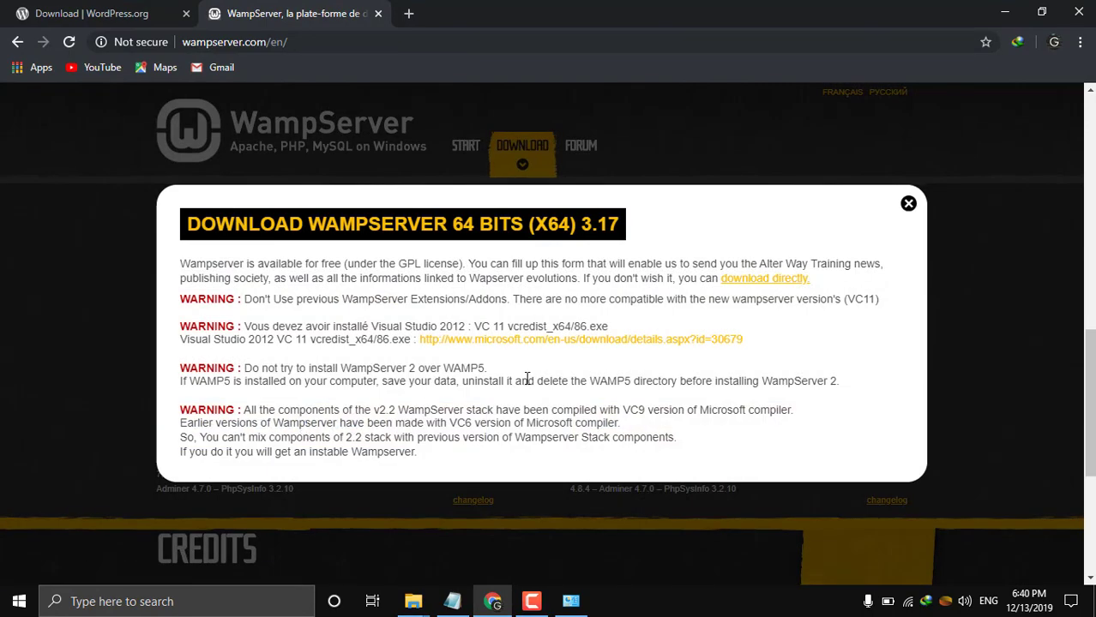
scroll(527, 379, "down", 2)
scroll(527, 379, "up", 3)
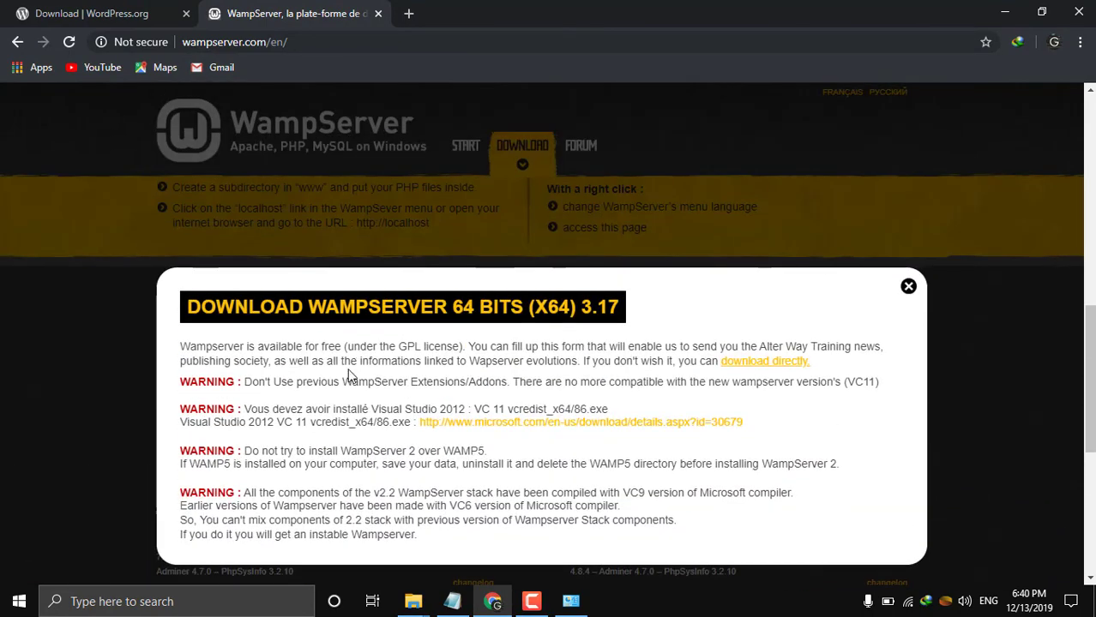
scroll(538, 452, "down", 1)
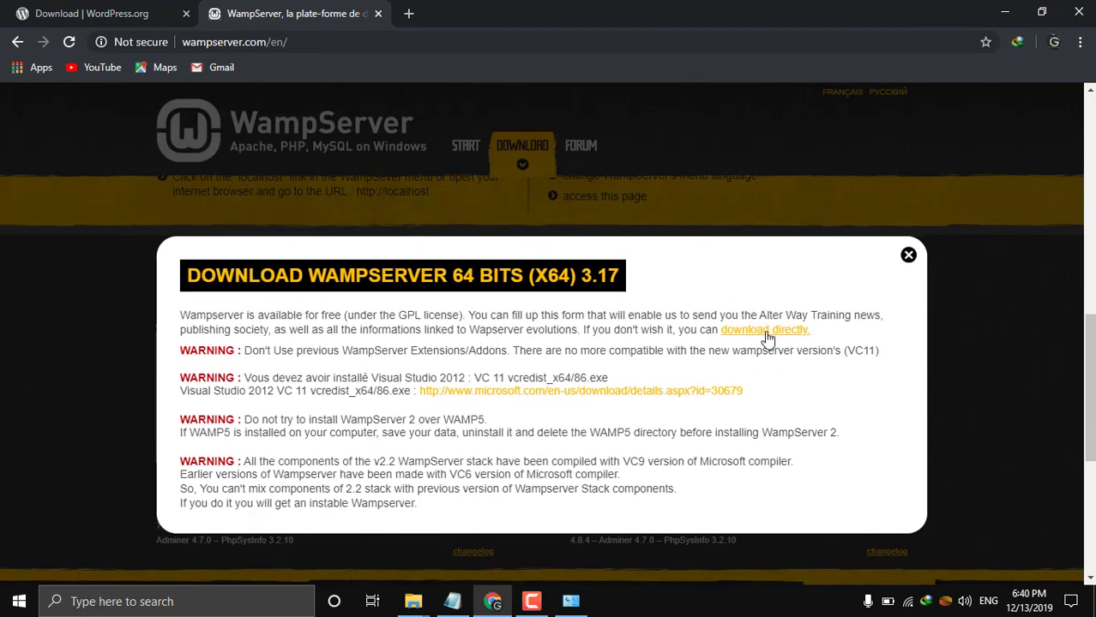
left_click(768, 337)
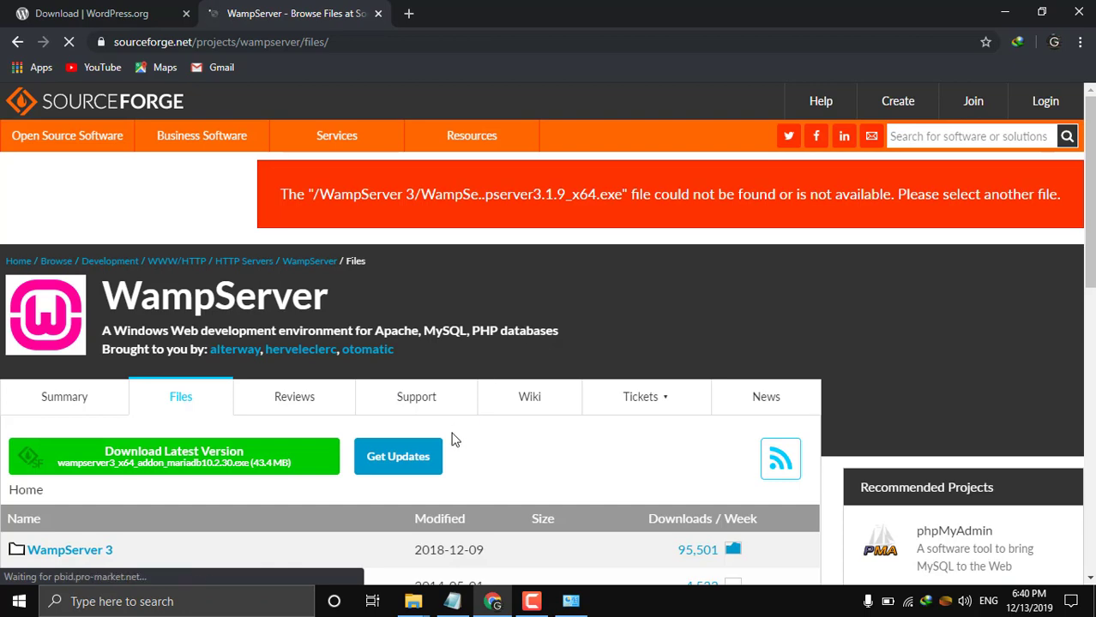
scroll(454, 440, "down", 1)
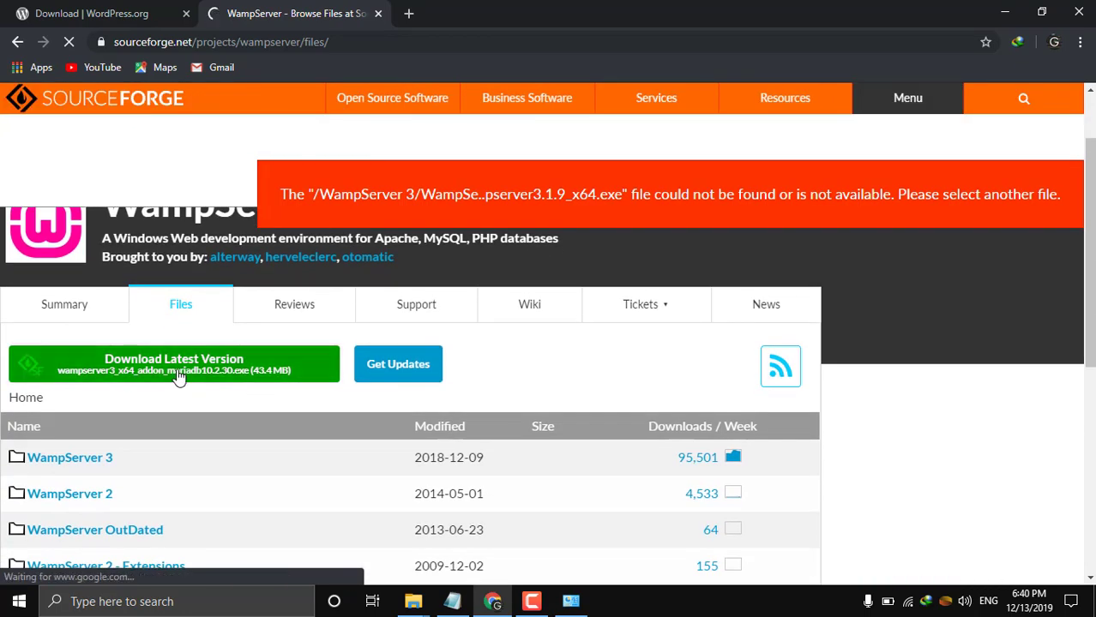
left_click(178, 377)
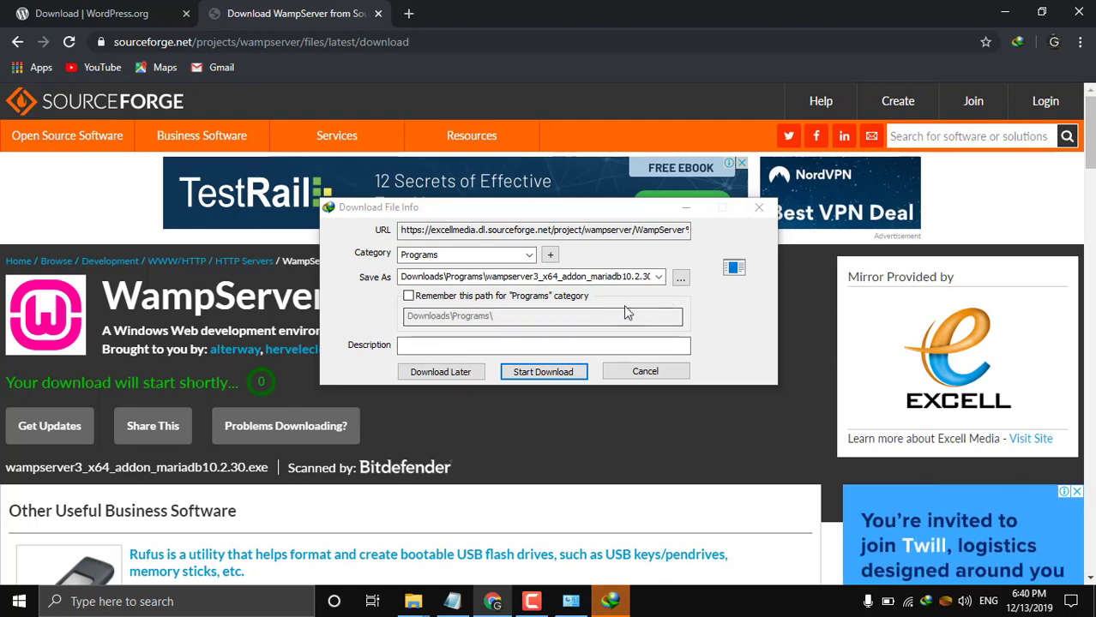
Cancel the wampserver3_x64_addon_mariadb10.2.30.exe download and minimize Chrome.
left_click(507, 230)
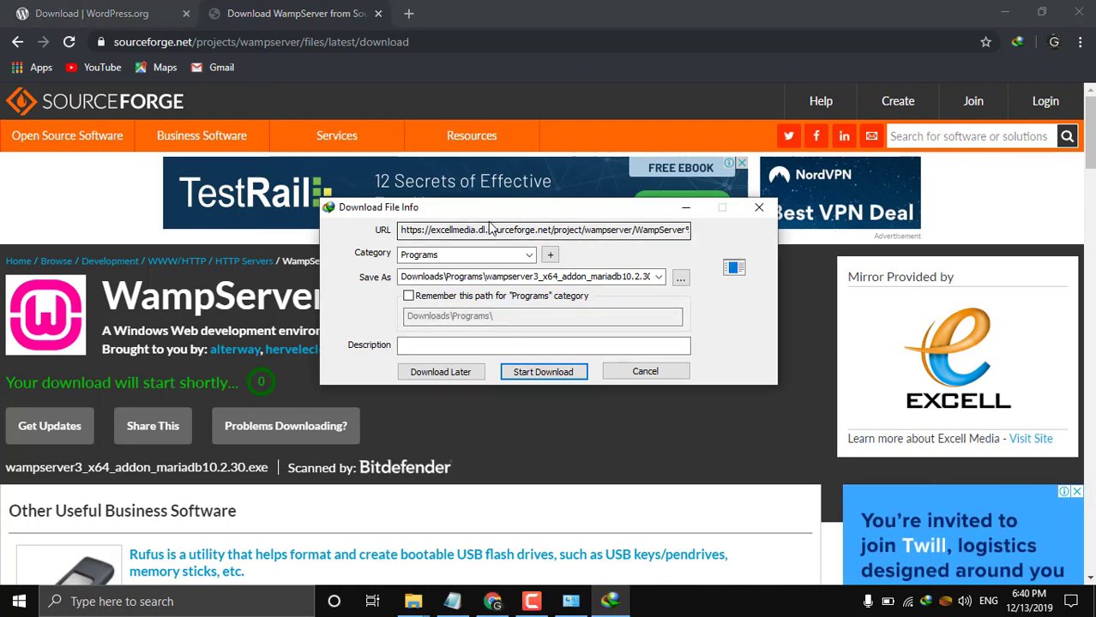
left_click_drag(497, 214, 477, 241)
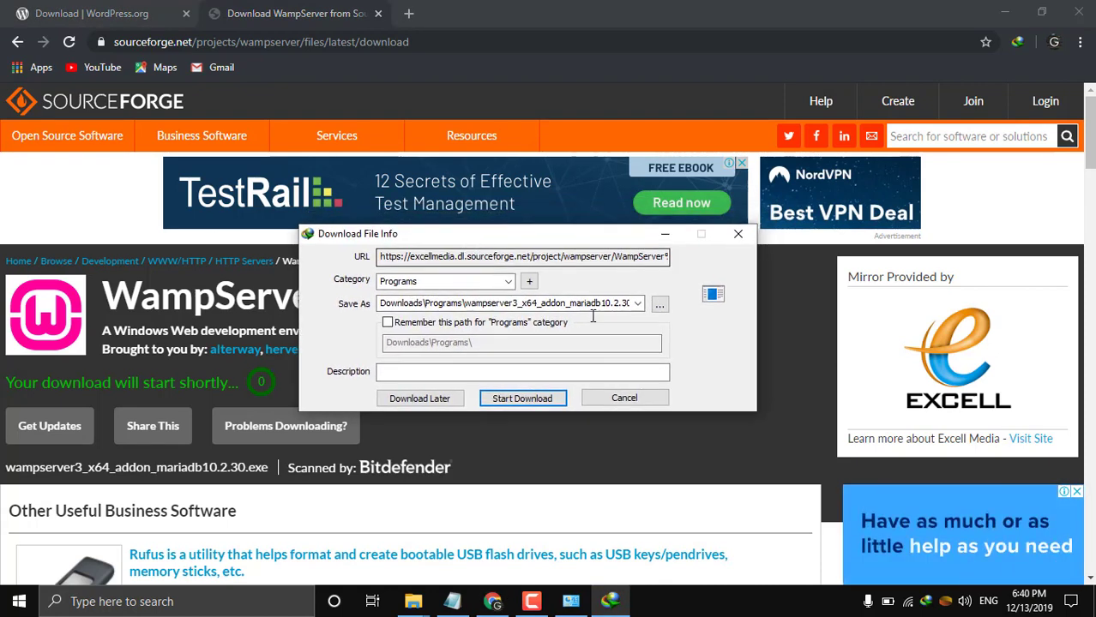
left_click(623, 399)
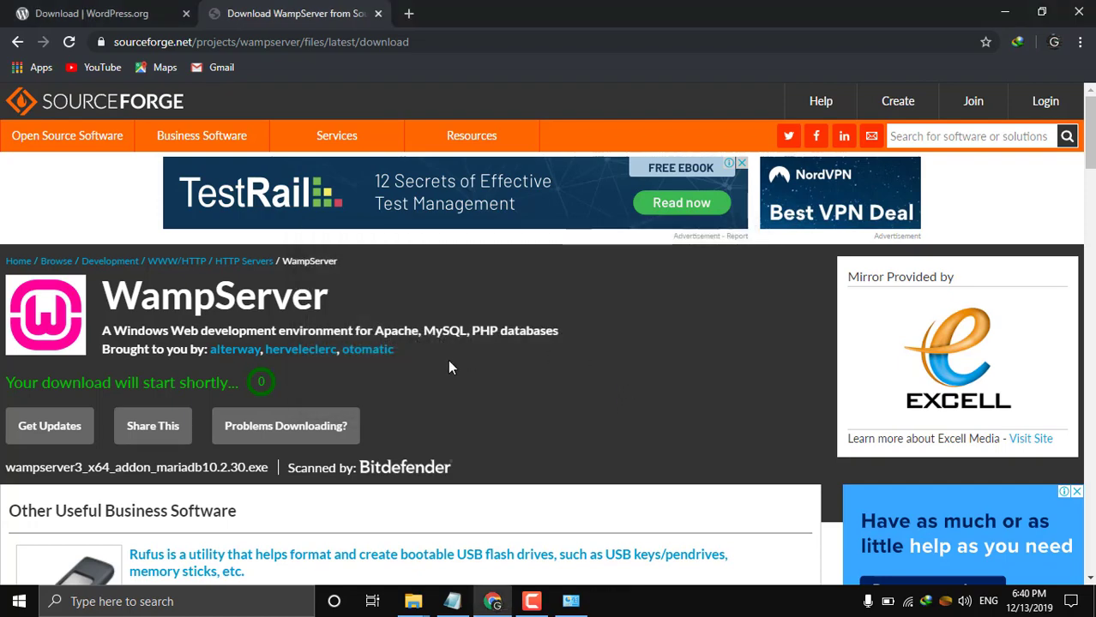
left_click(1005, 19)
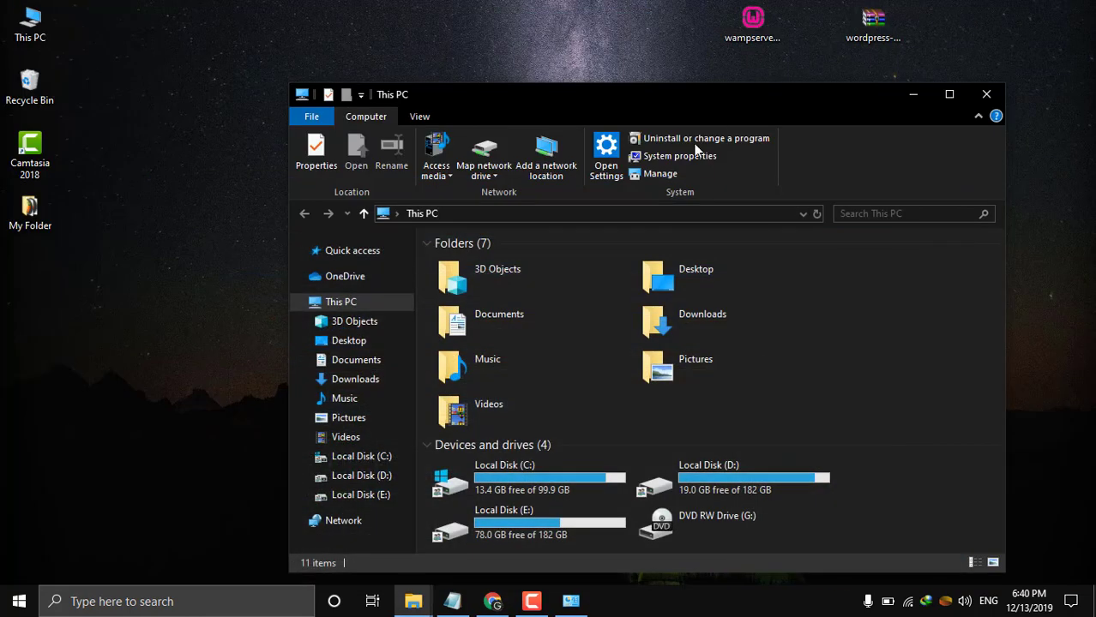
Launch the wampserver installer from the desktop.
left_click(914, 94)
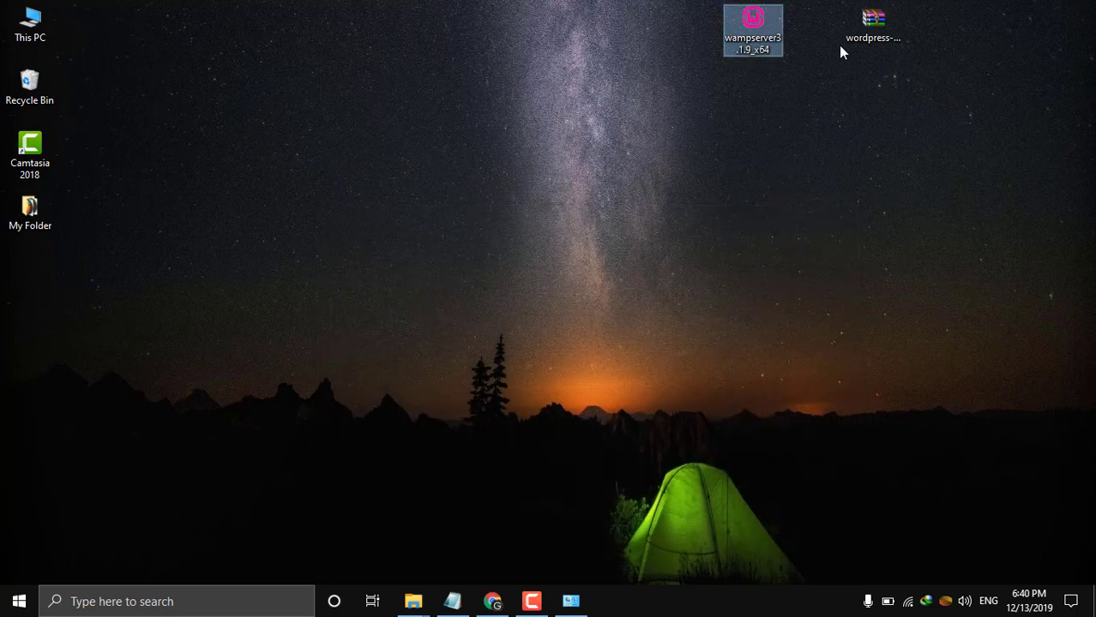
left_click(868, 42)
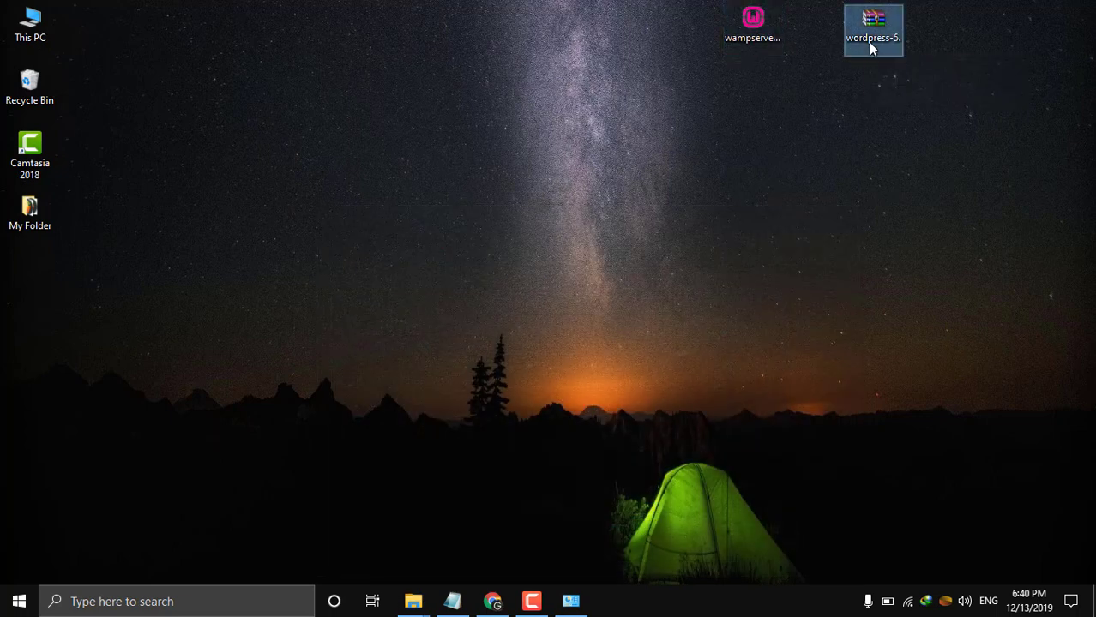
left_click(832, 68)
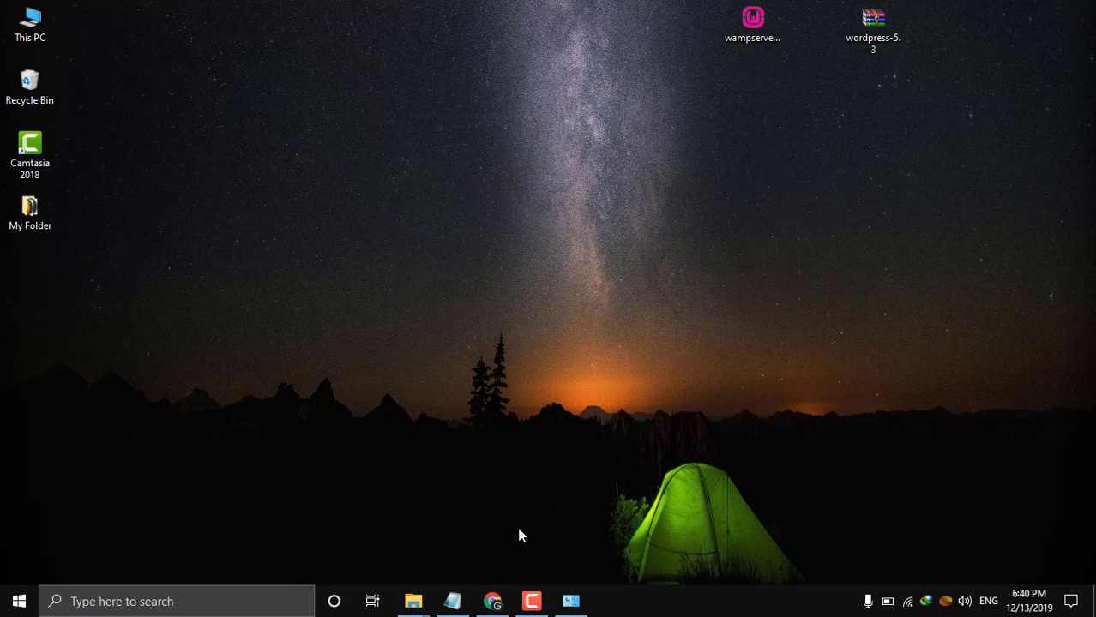
left_click(774, 34)
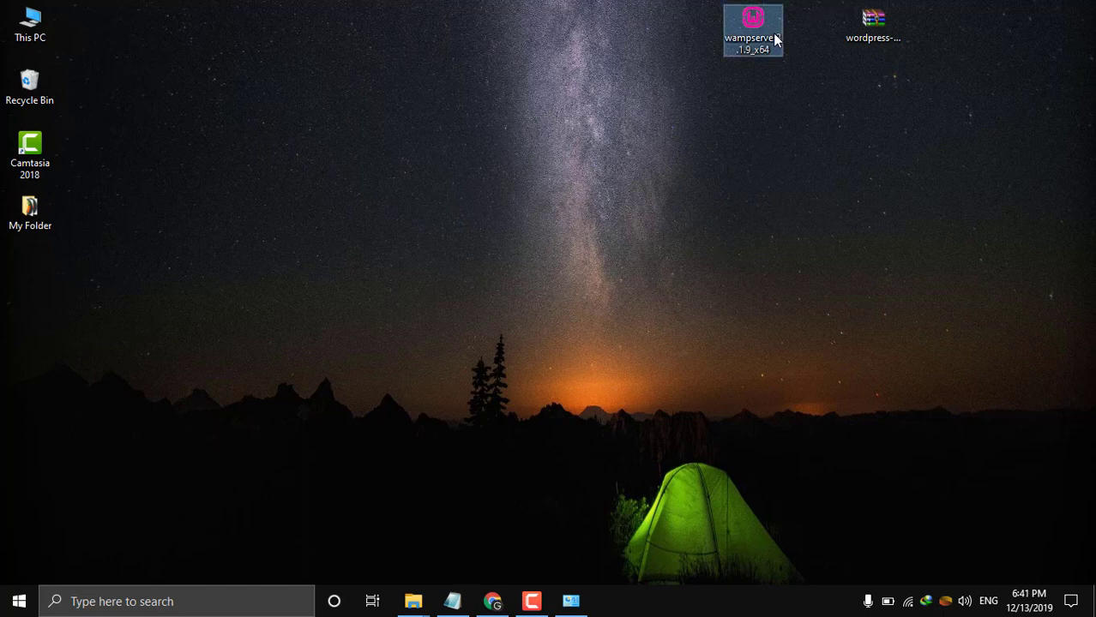
double_click(772, 33)
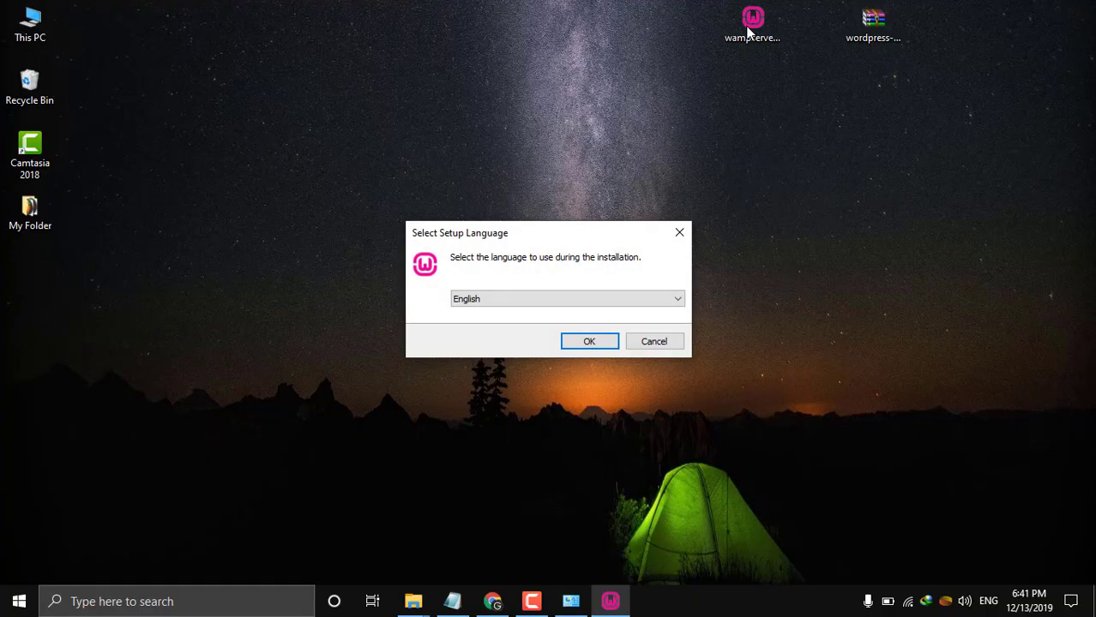
Choose English, accept the licence, and keep c:\wamp64 and the default Start Menu folder.
left_click(589, 340)
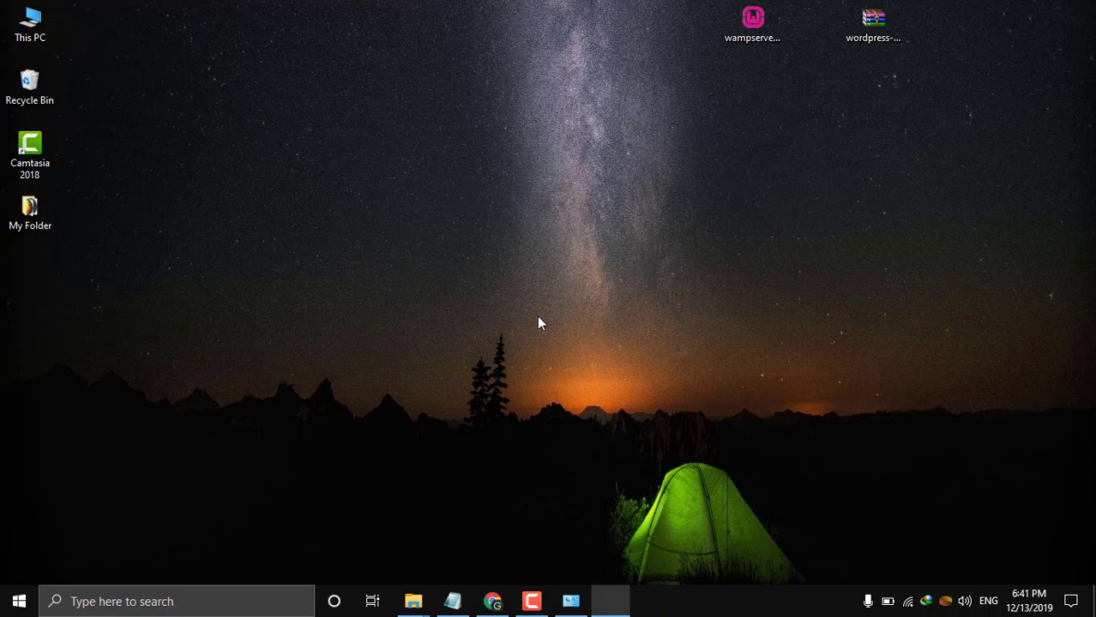
left_click(368, 410)
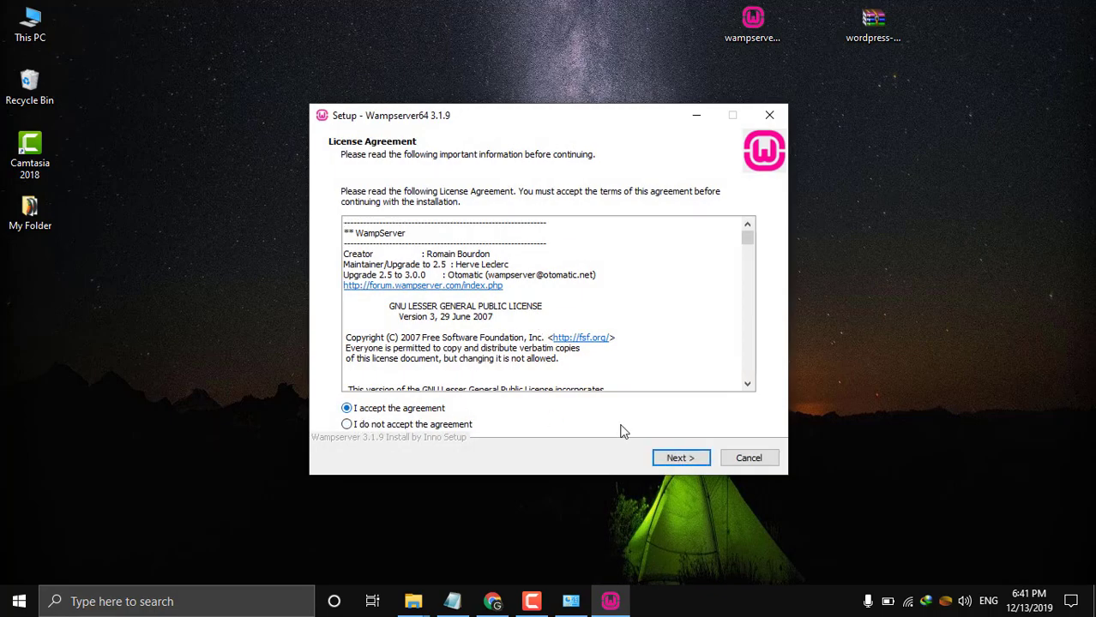
left_click(684, 458)
left_click(690, 459)
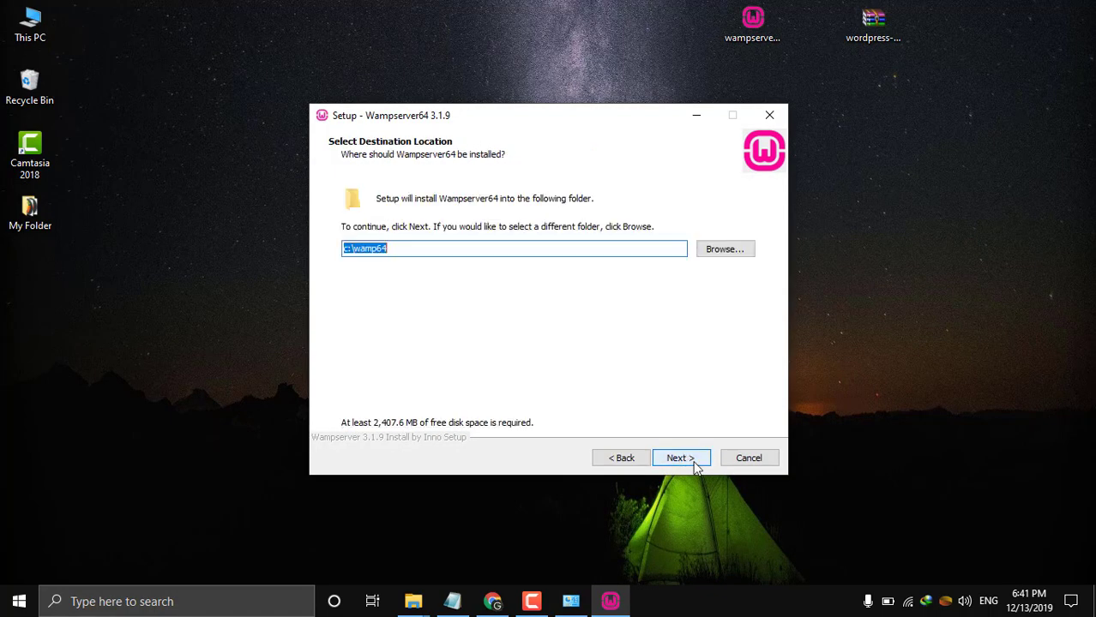
left_click(367, 247)
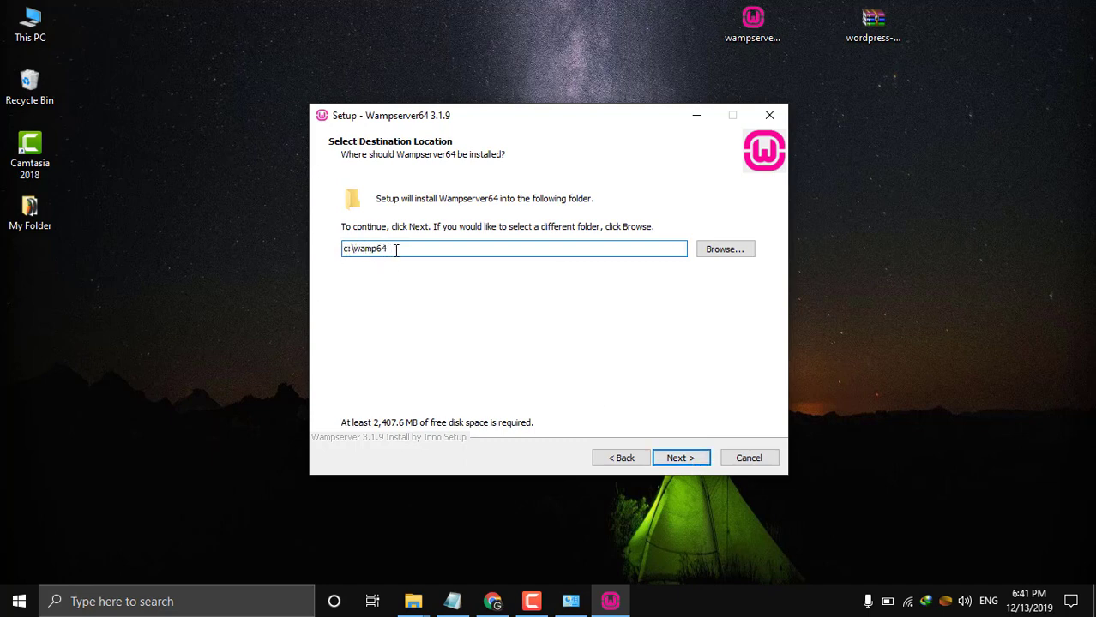
left_click(691, 465)
left_click(688, 464)
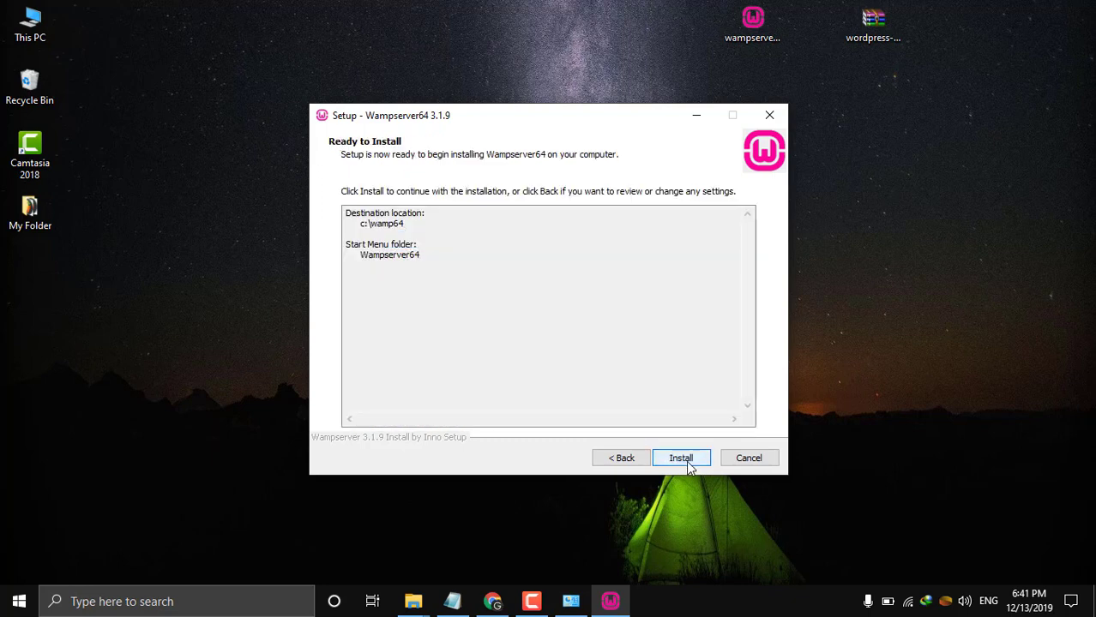
left_click(687, 464)
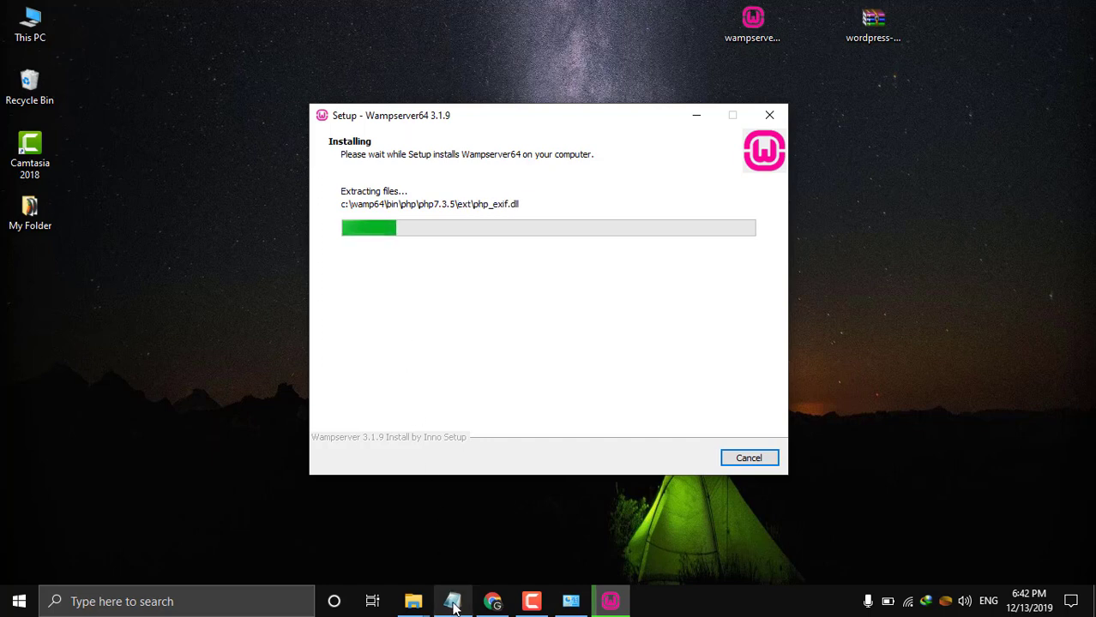
Wait while Wampserver64 extracts files until Setup asks about using iexplore.exe as the browser.
left_click(530, 603)
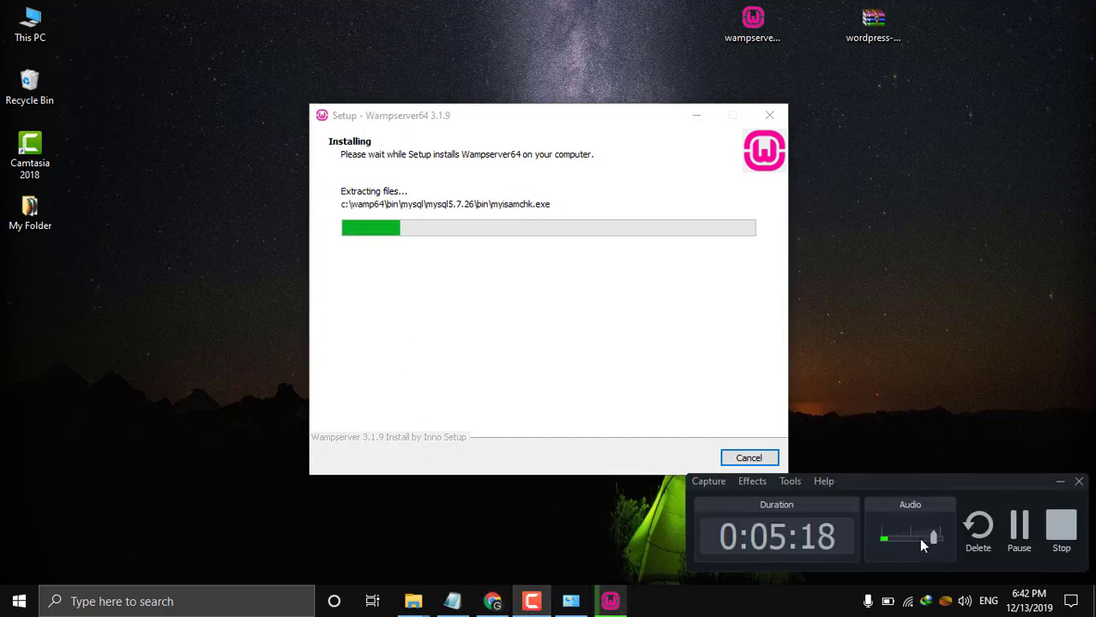
left_click(1018, 528)
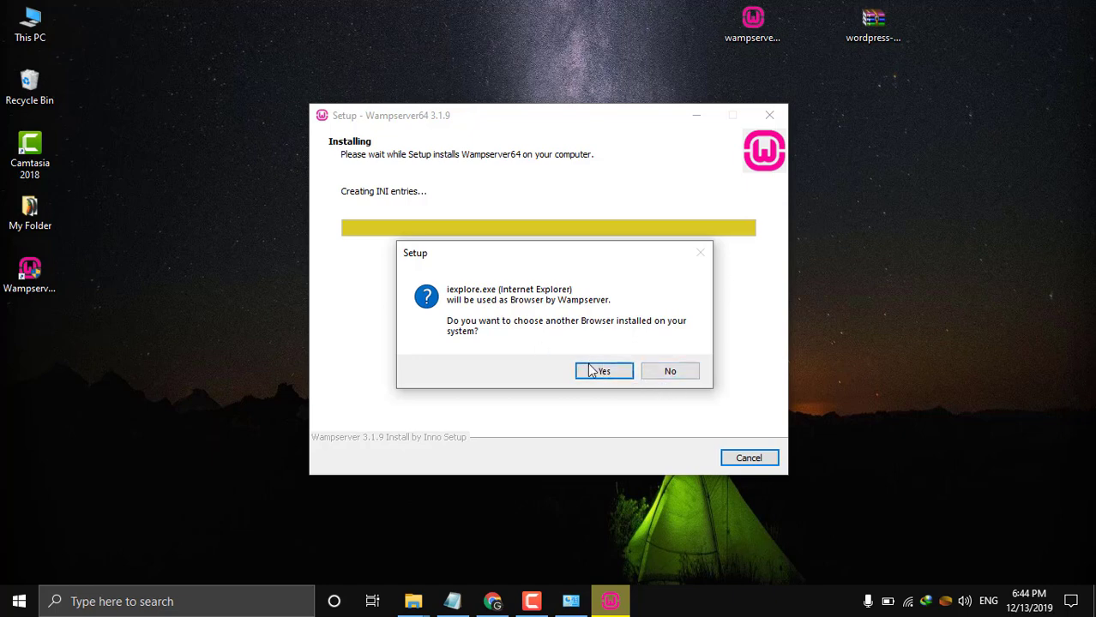
Agree to use a browser other than Internet Explorer and look through the C: drive's Program Files folder.
left_click(592, 371)
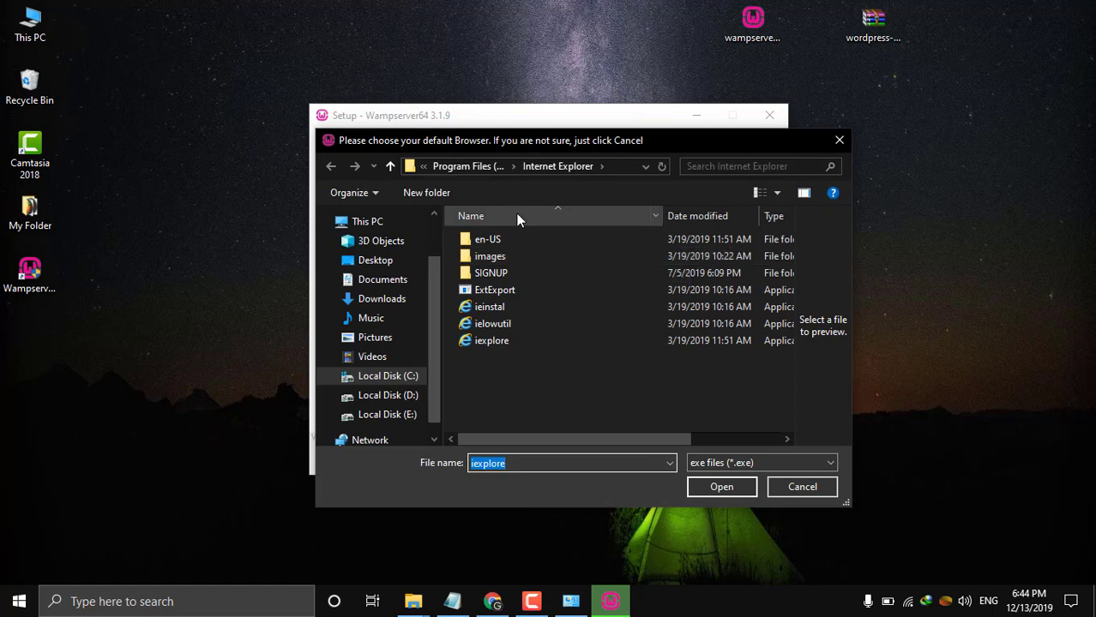
left_click(470, 168)
scroll(547, 285, "up", 4)
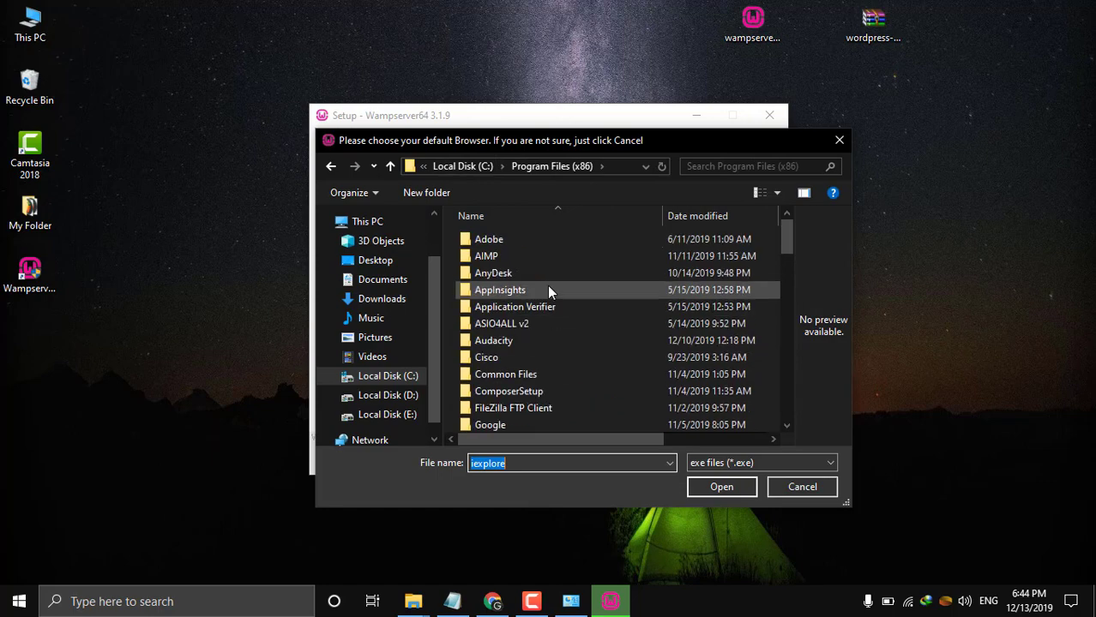
scroll(547, 284, "down", 9)
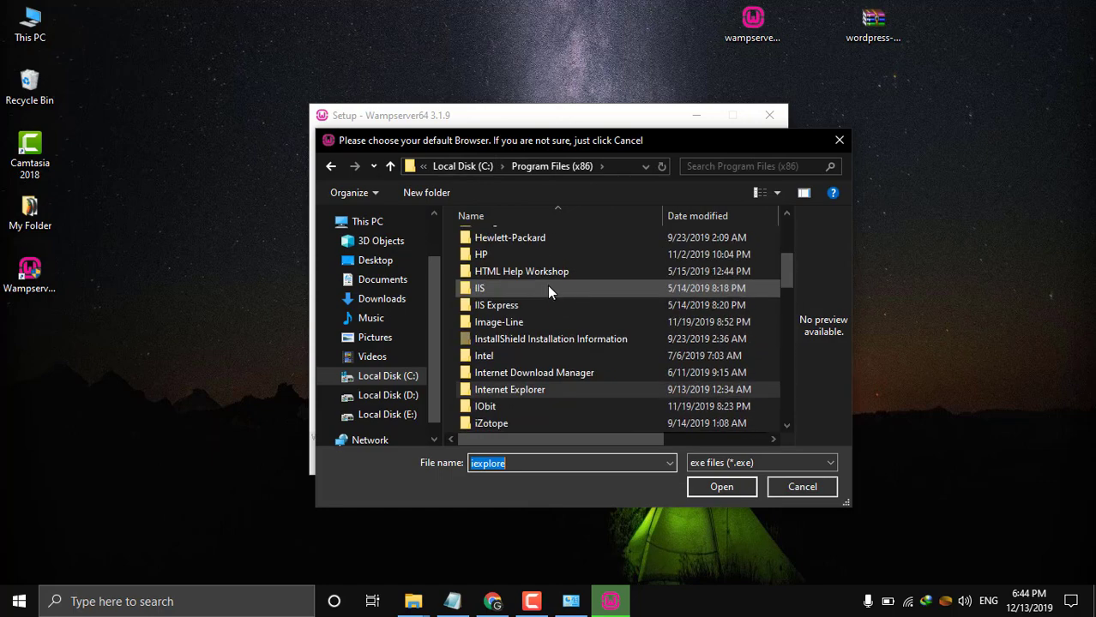
scroll(547, 285, "up", 9)
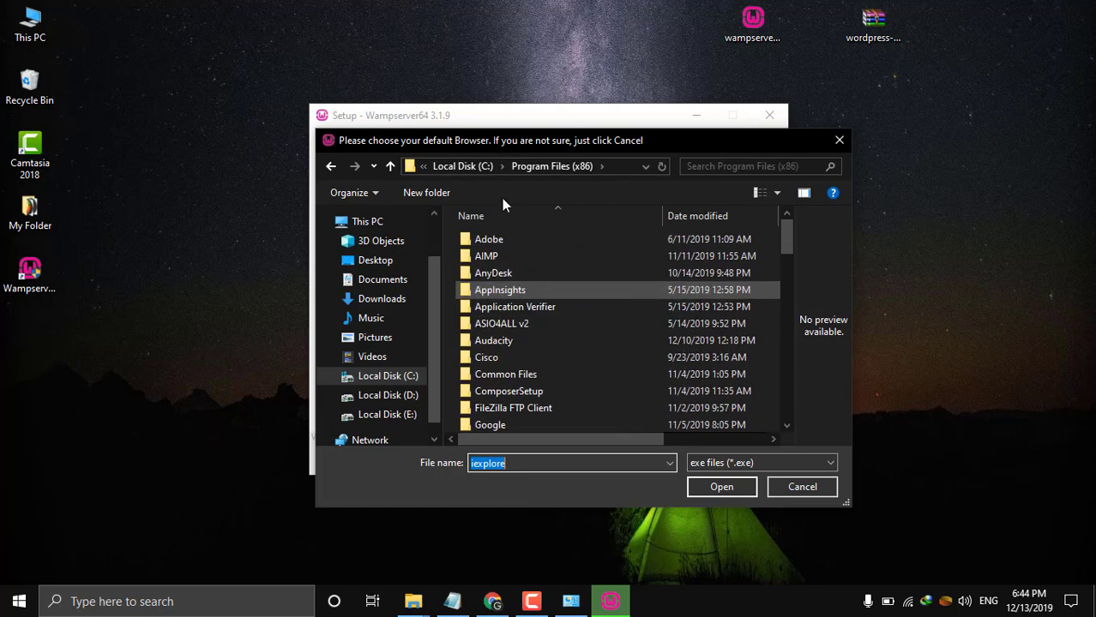
left_click(470, 166)
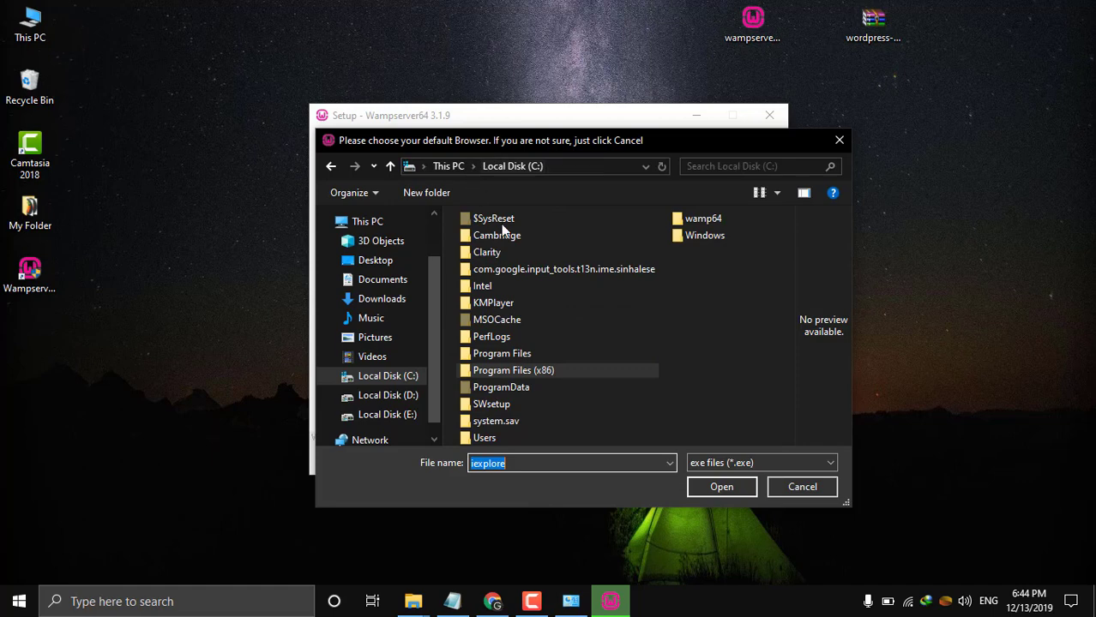
double_click(521, 347)
scroll(534, 291, "down", 1)
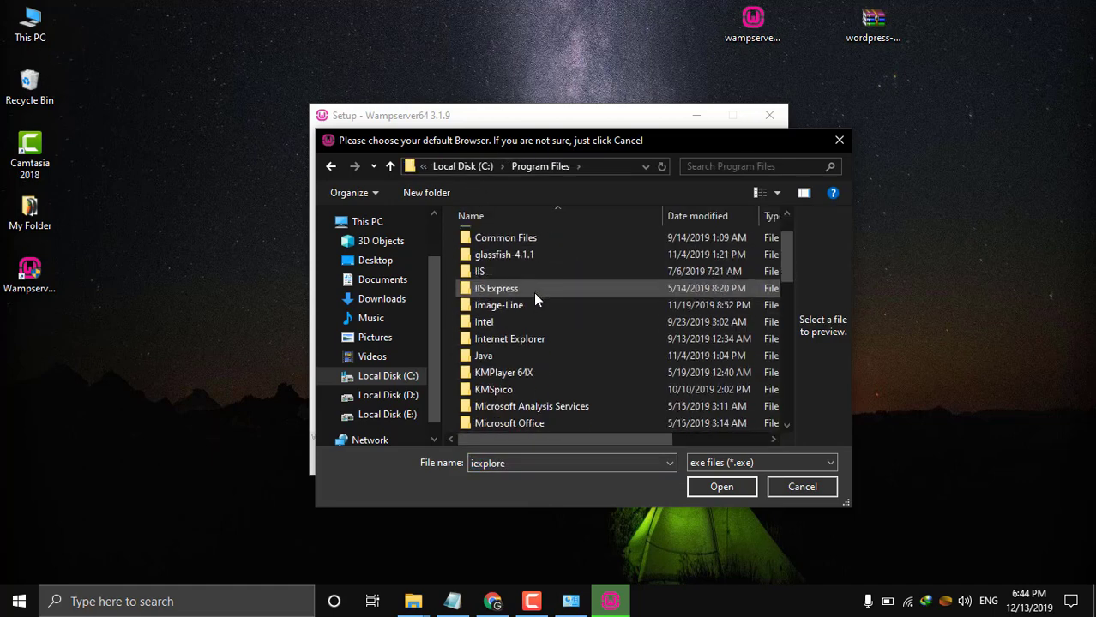
scroll(534, 291, "up", 1)
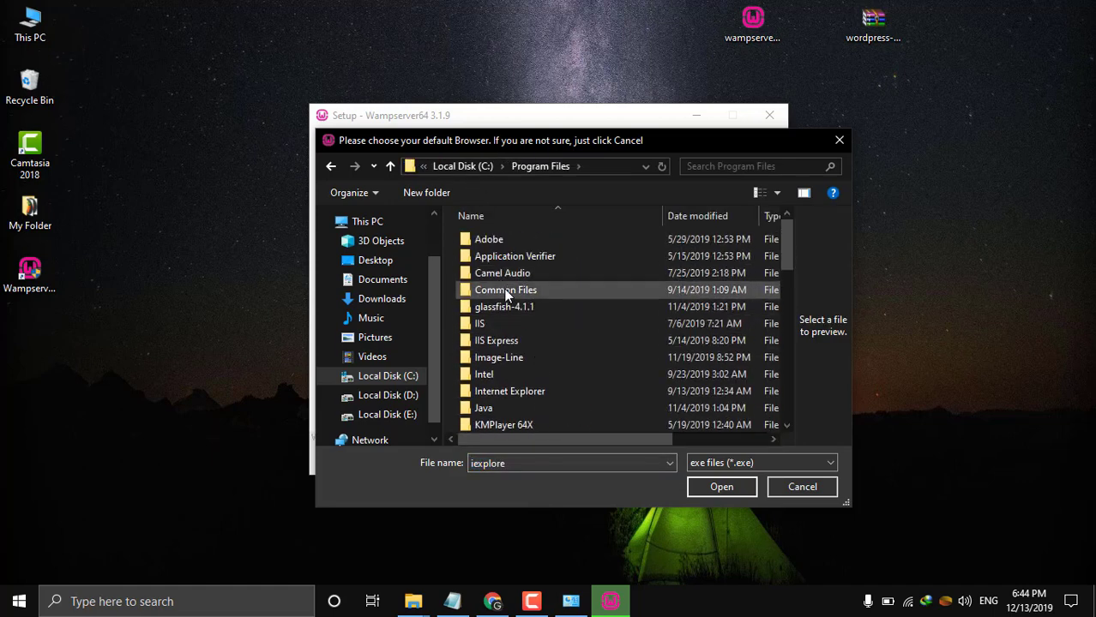
scroll(561, 342, "down", 3)
scroll(562, 341, "down", 1)
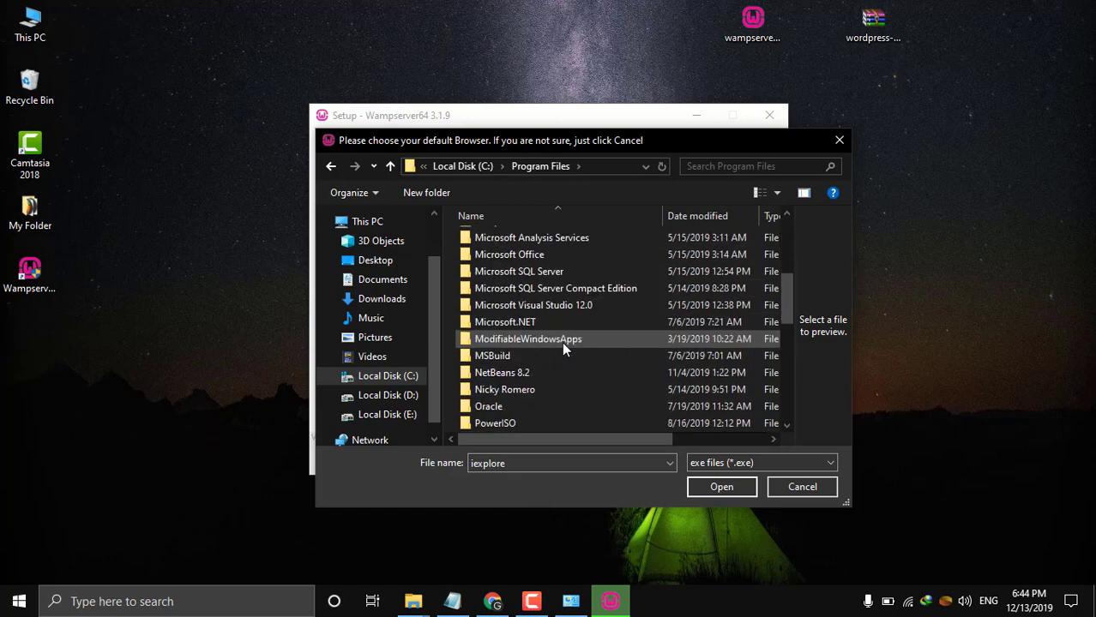
scroll(561, 341, "up", 3)
scroll(539, 386, "up", 2)
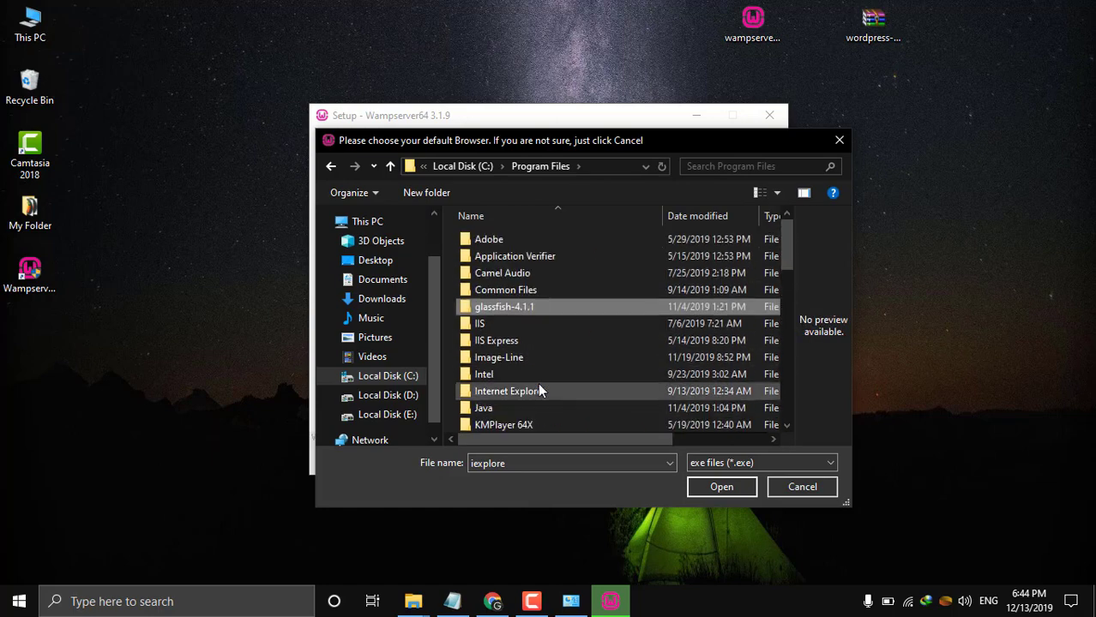
scroll(551, 338, "down", 6)
scroll(550, 338, "down", 2)
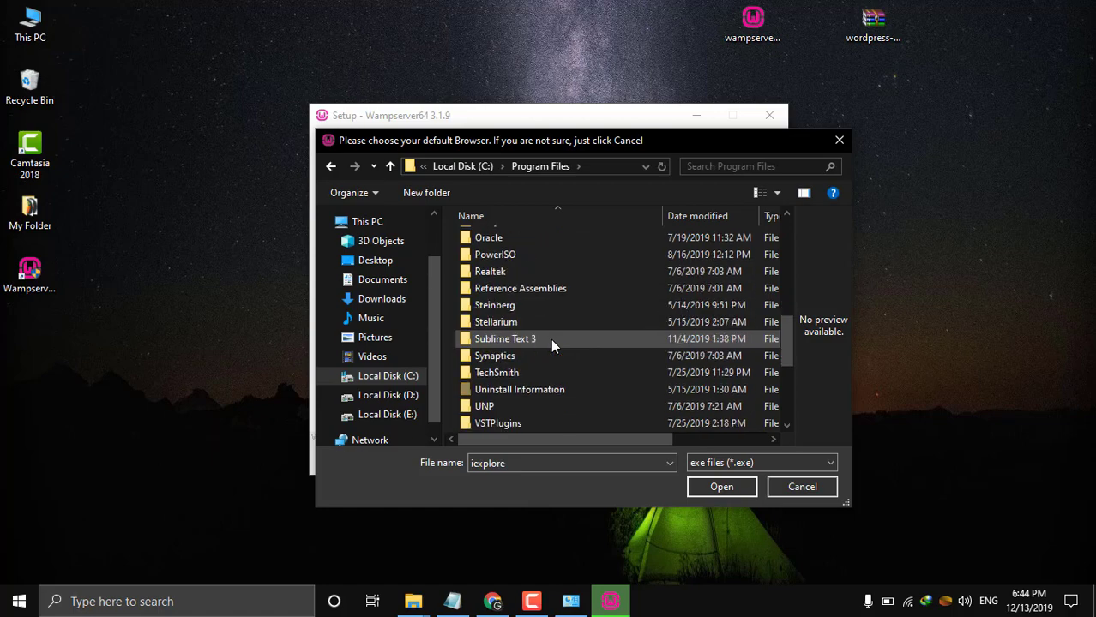
scroll(551, 339, "down", 2)
scroll(550, 339, "up", 6)
scroll(550, 338, "up", 4)
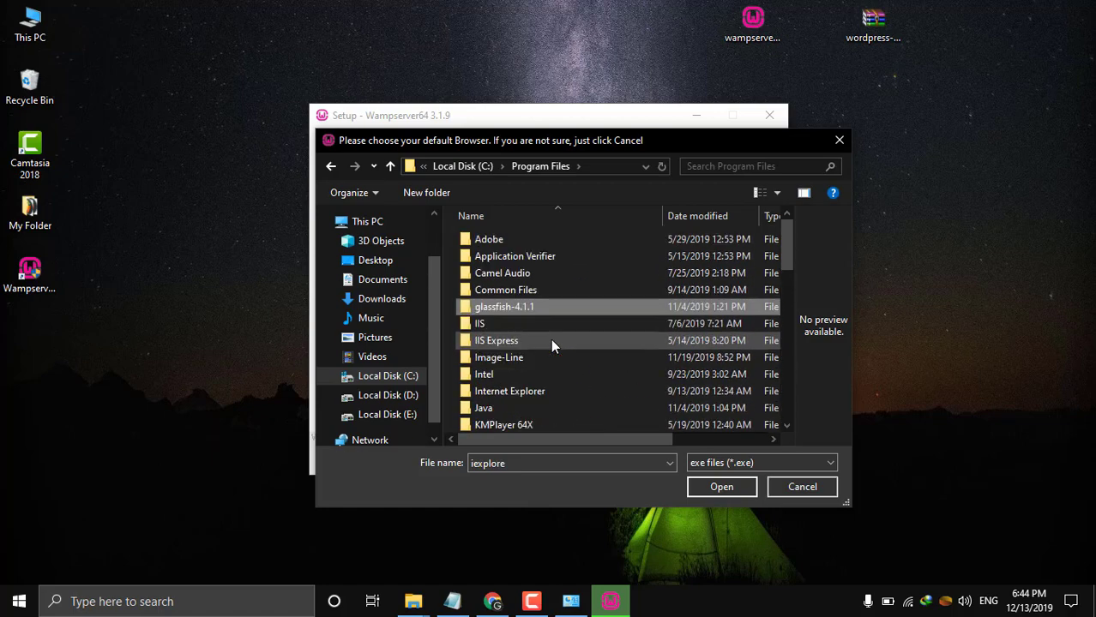
left_click(531, 309)
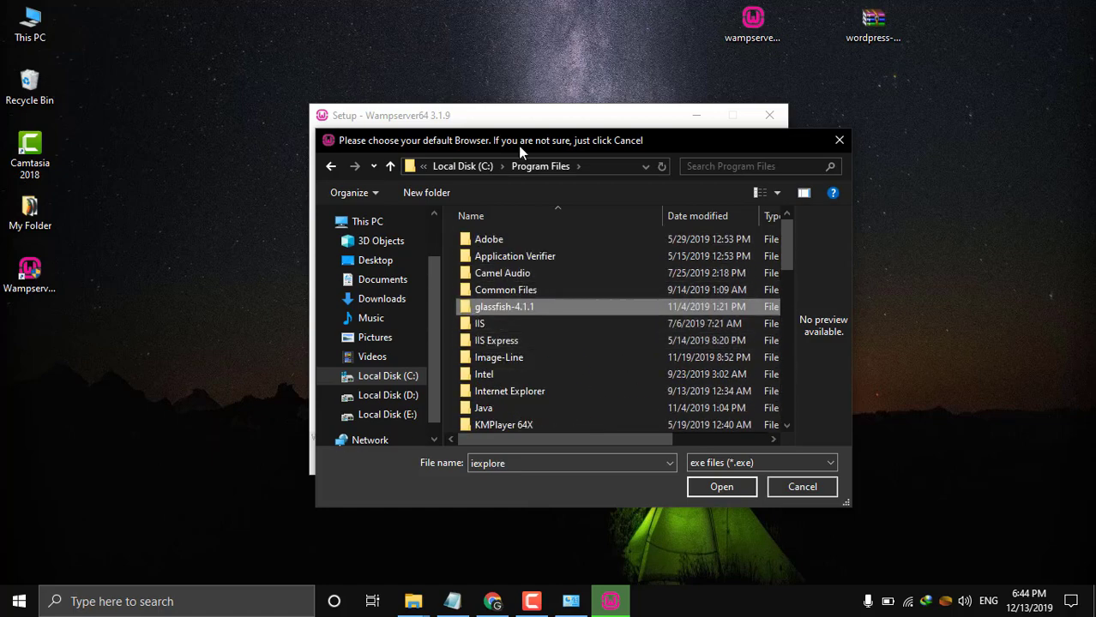
Select chrome.exe from Program Files (x86) > Google > Chrome > Application as WampServer's browser.
left_click(474, 166)
double_click(497, 370)
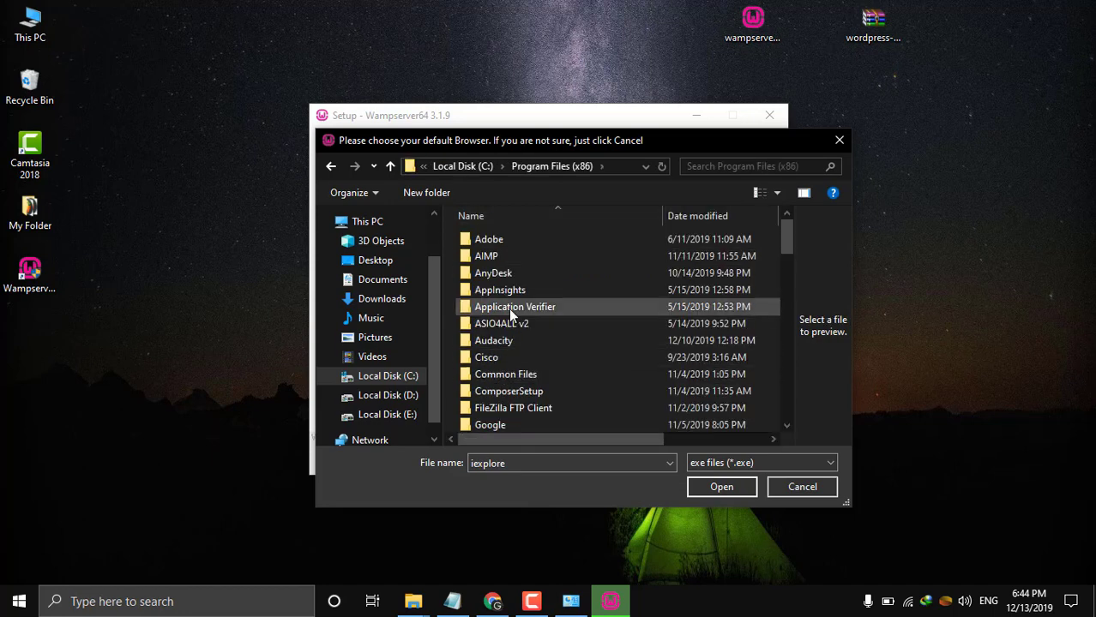
scroll(504, 393, "down", 2)
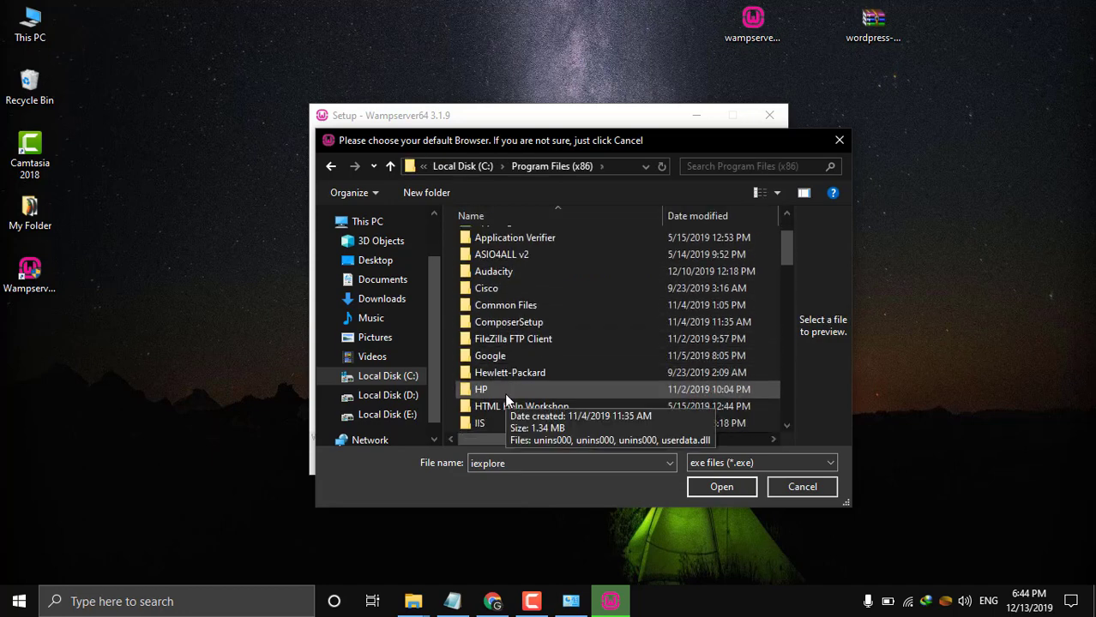
double_click(493, 358)
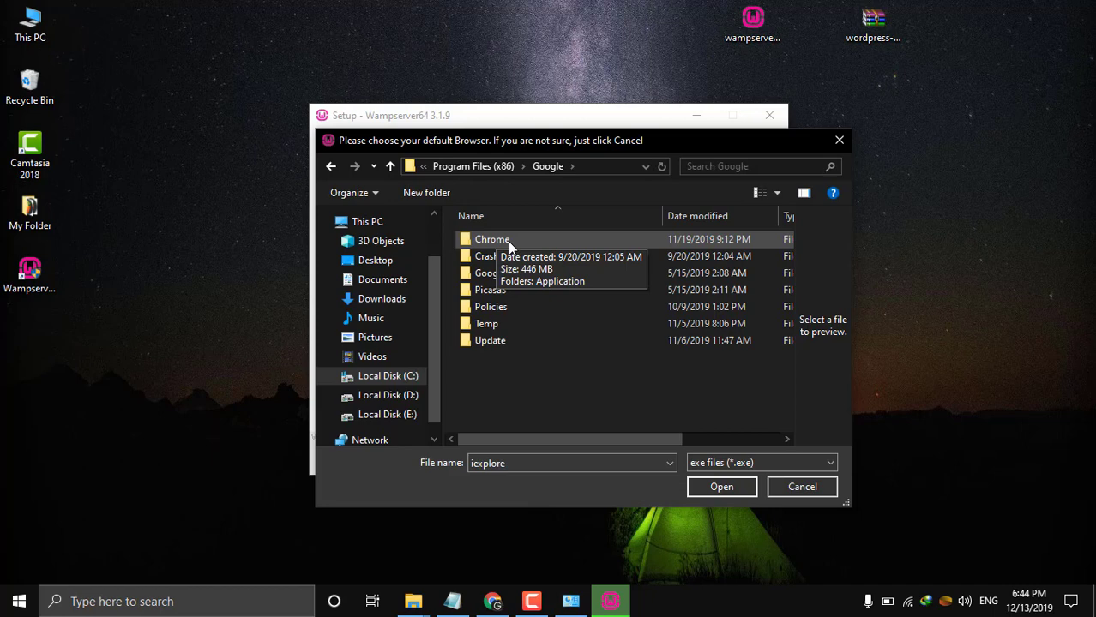
double_click(512, 244)
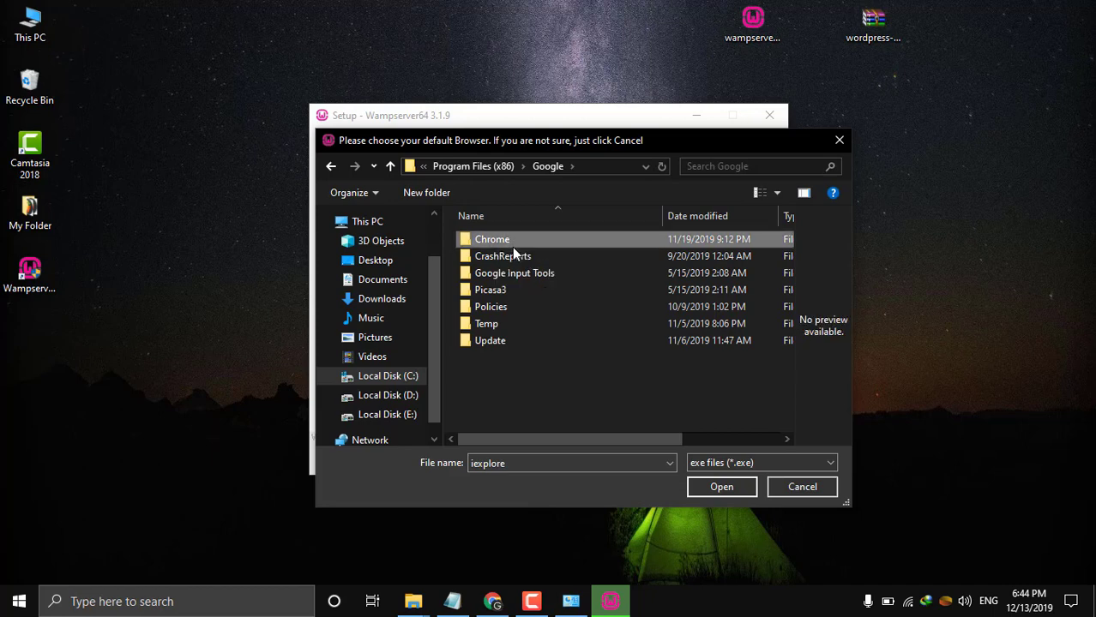
double_click(511, 244)
double_click(512, 244)
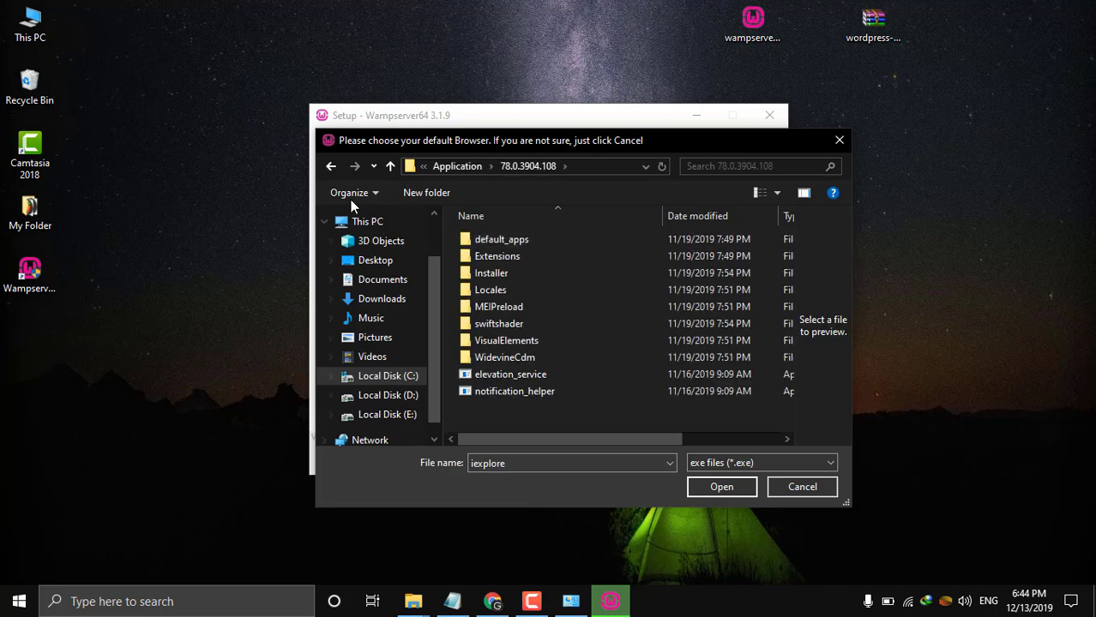
left_click(390, 166)
double_click(474, 290)
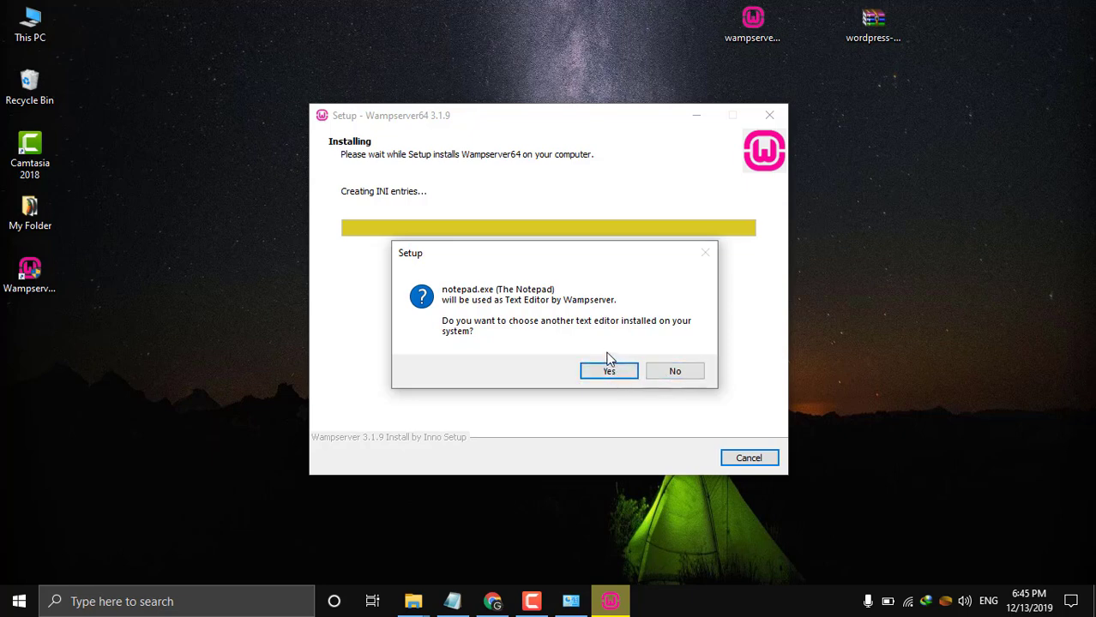
Keep notepad.exe as the text editor, let the install pass the MySQL 5.7.26 step, and finish.
left_click(676, 372)
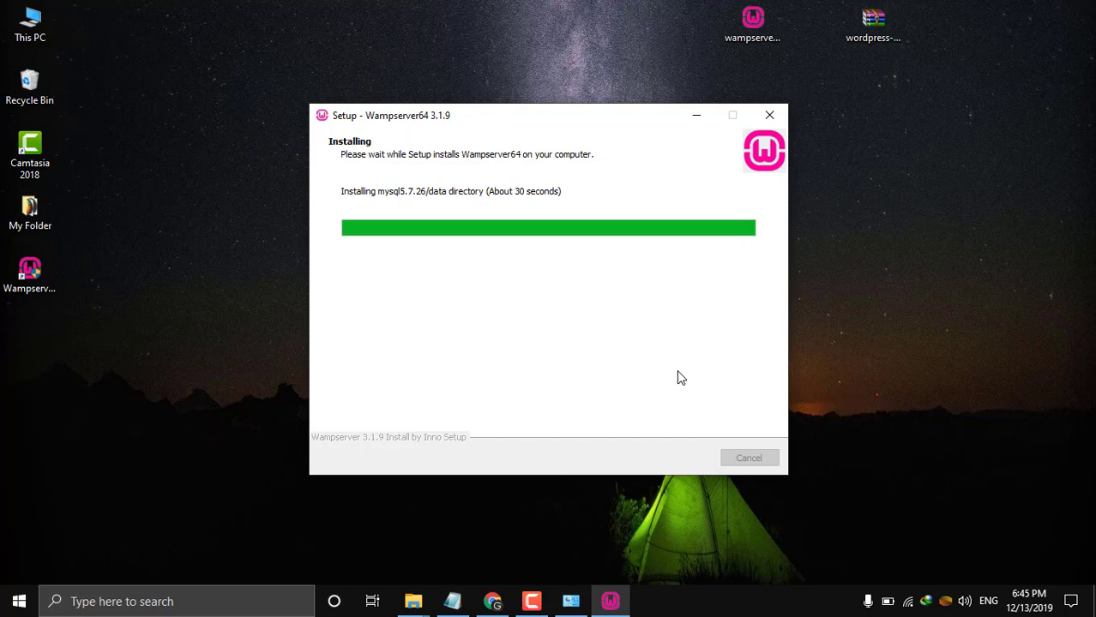
left_click(537, 604)
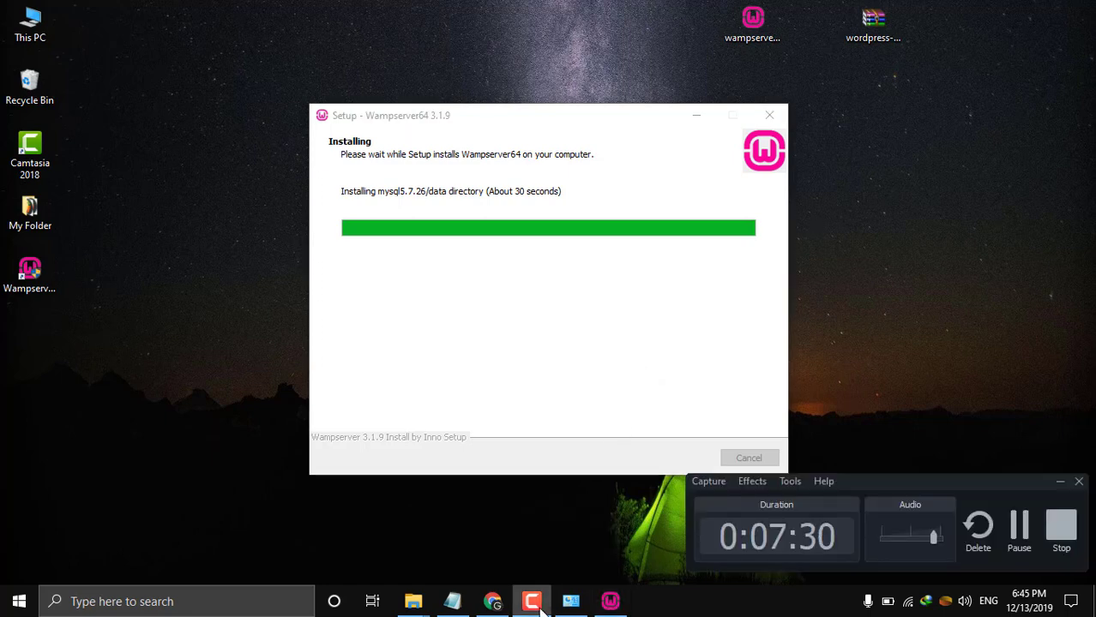
left_click(533, 603)
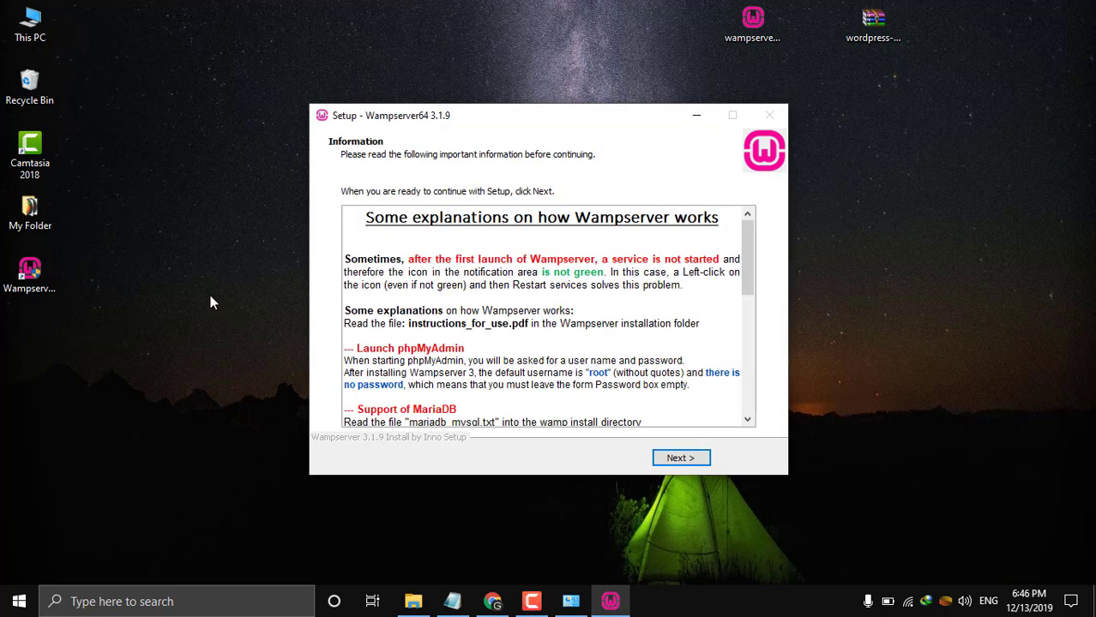
left_click(680, 460)
left_click(681, 461)
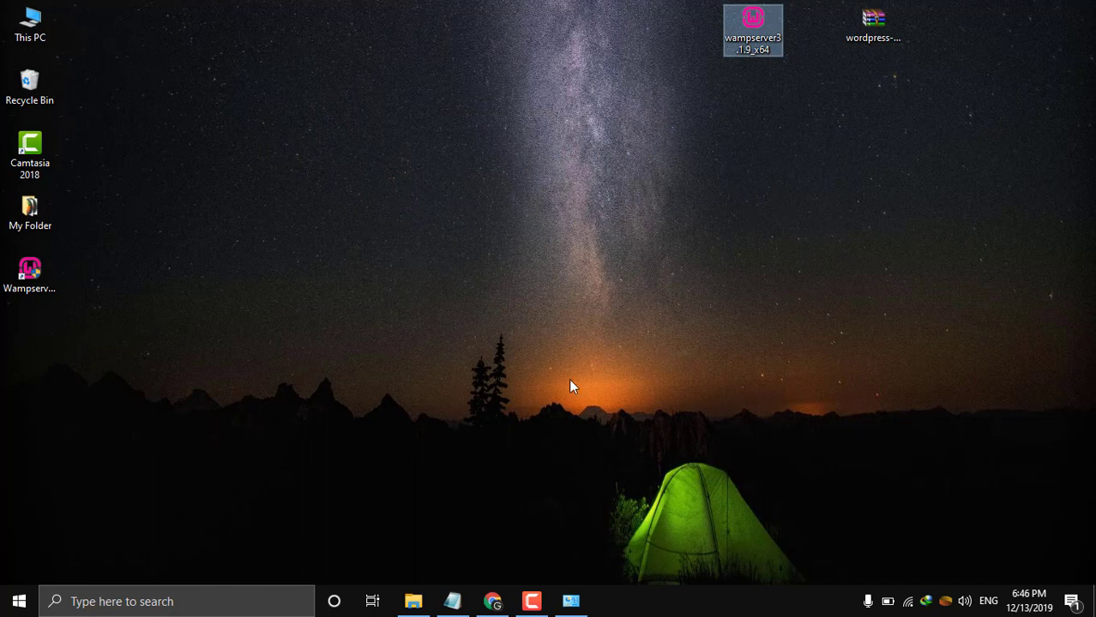
Search Windows for 'wamp' and launch the Wampserver64 best match.
left_click(240, 601)
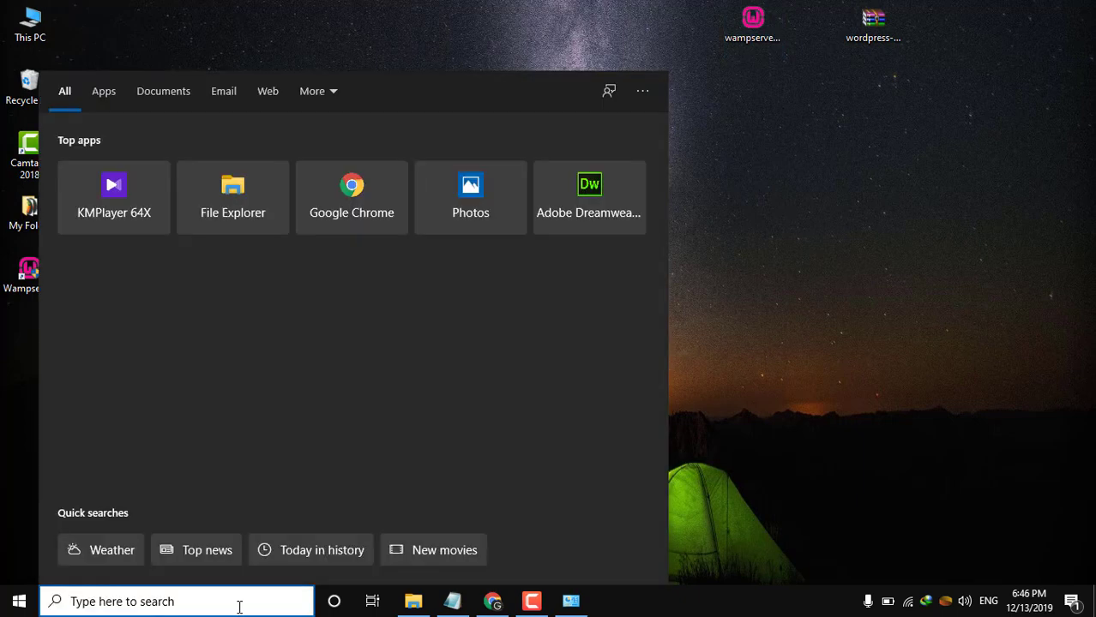
type("wamp")
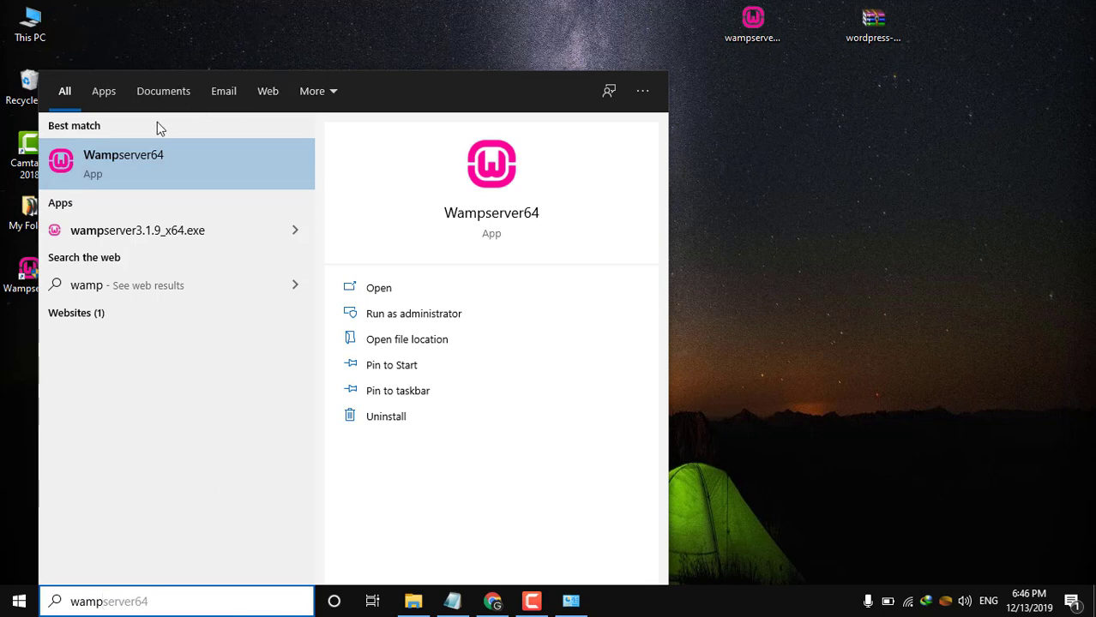
left_click(129, 161)
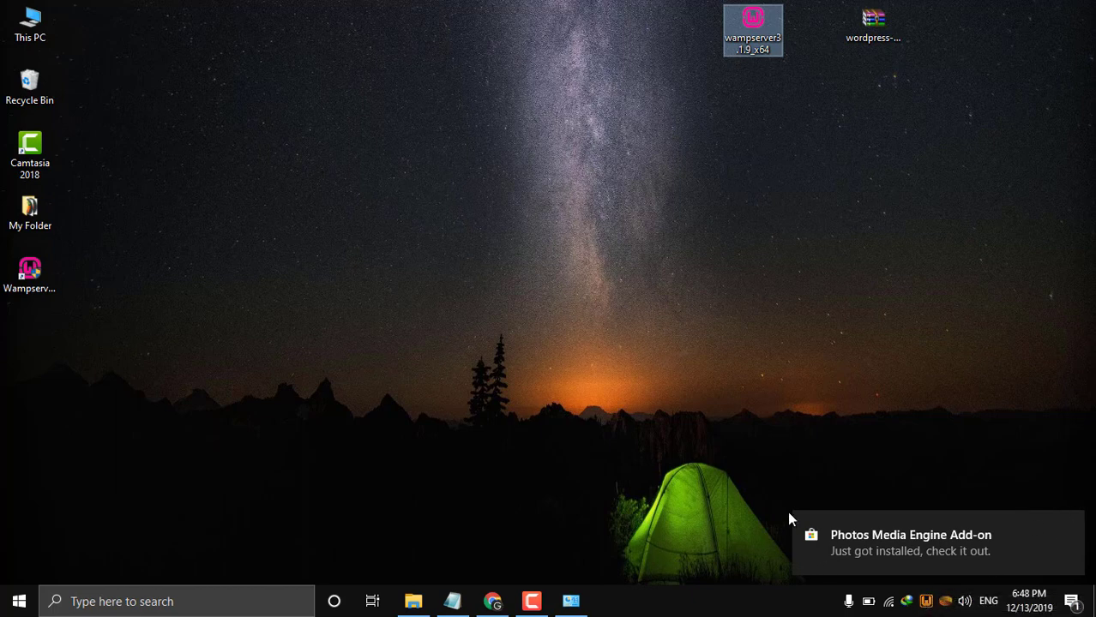
Using Tools > Use a port other than 80, change Apache's port from 8080 to 8081.
right_click(925, 602)
left_click(878, 458)
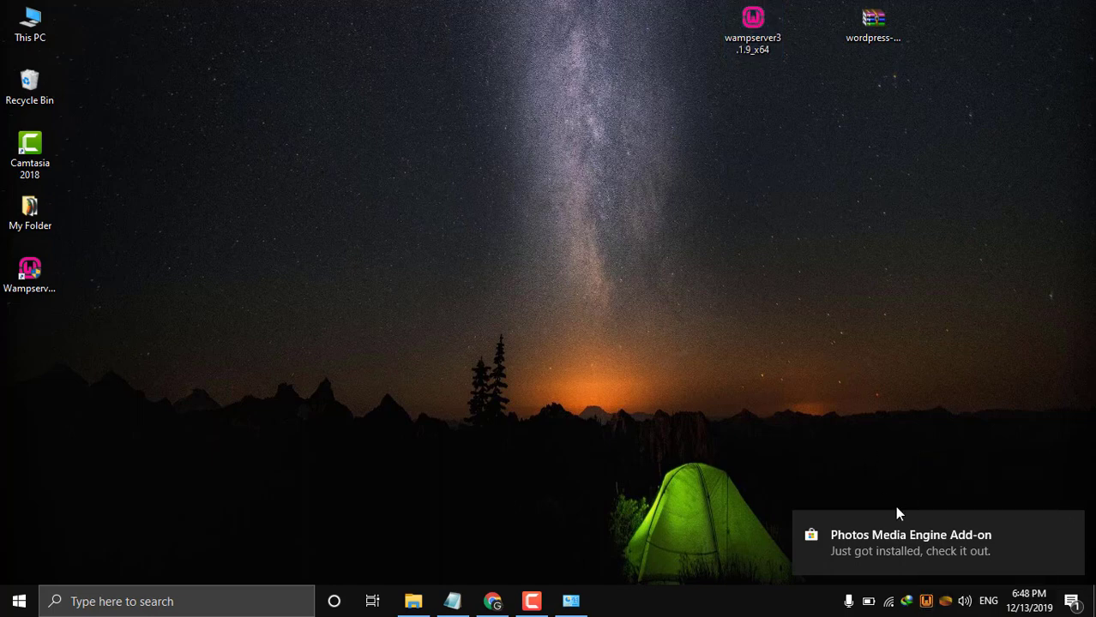
right_click(925, 603)
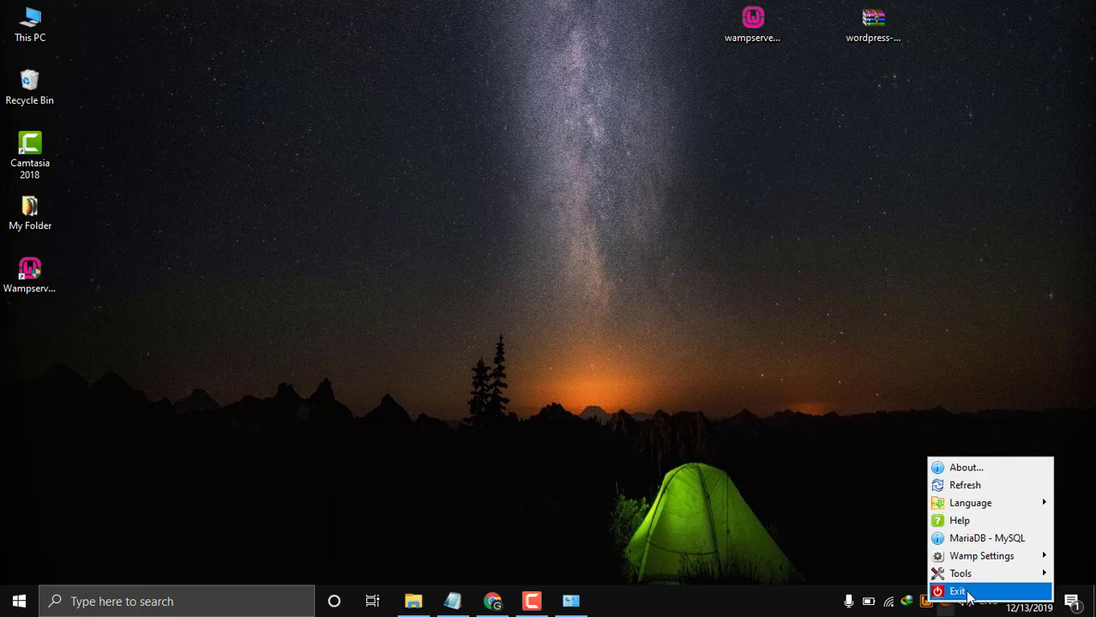
mouse_move(977, 574)
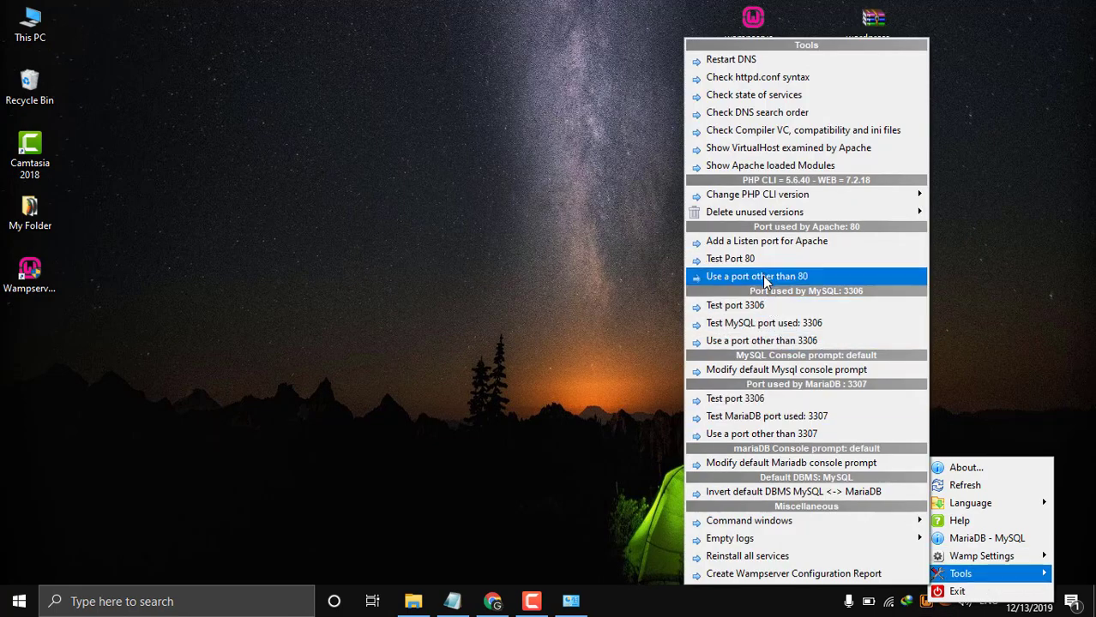
left_click(778, 280)
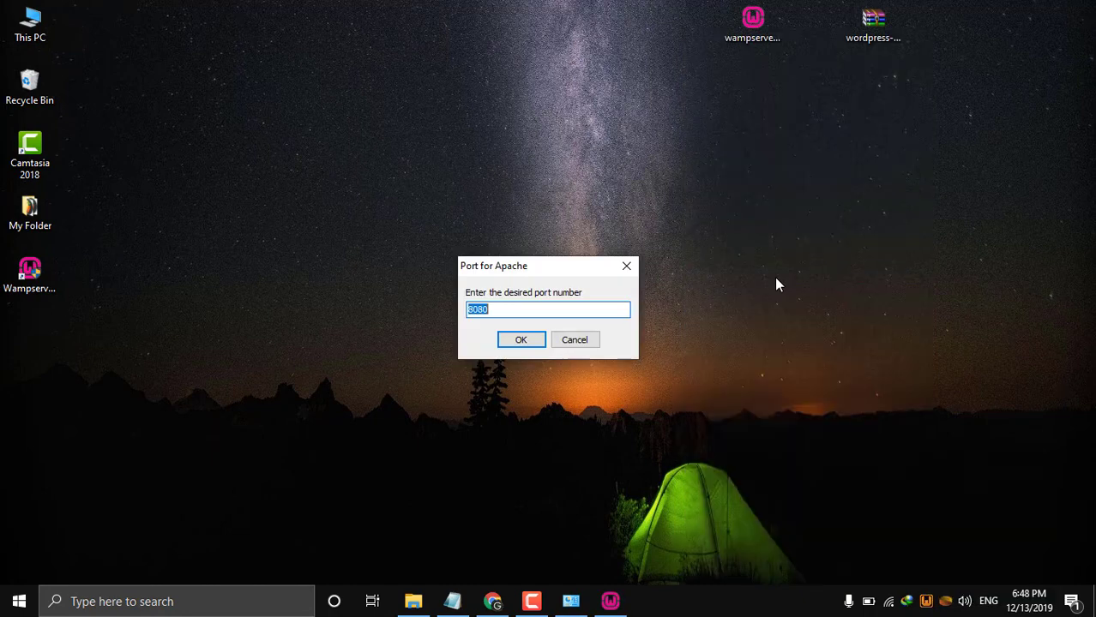
left_click(503, 311)
type("1")
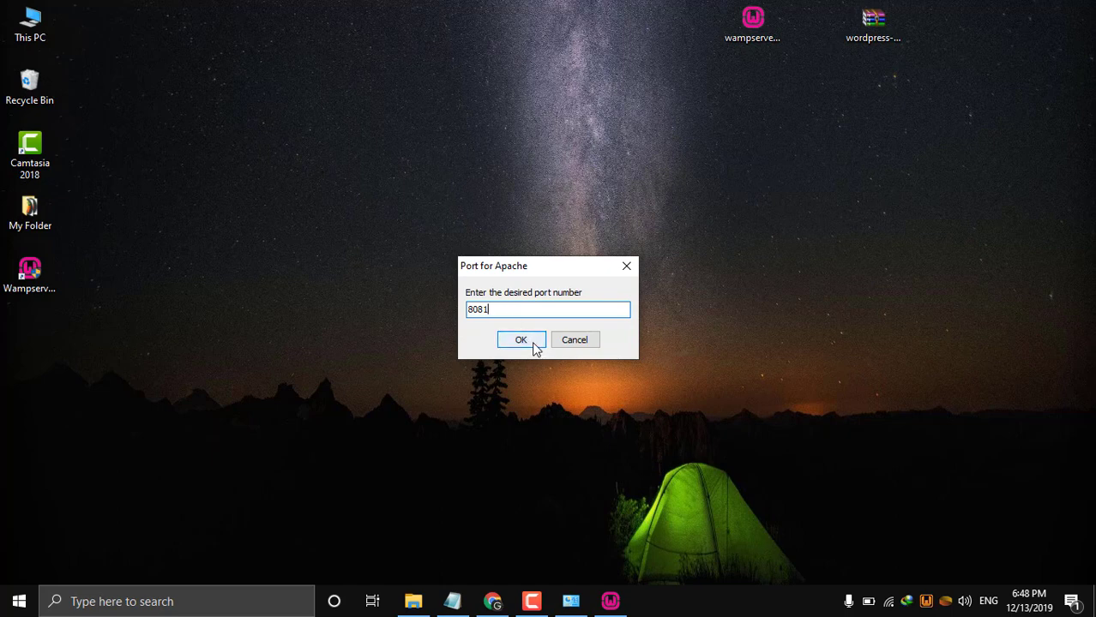
left_click(534, 344)
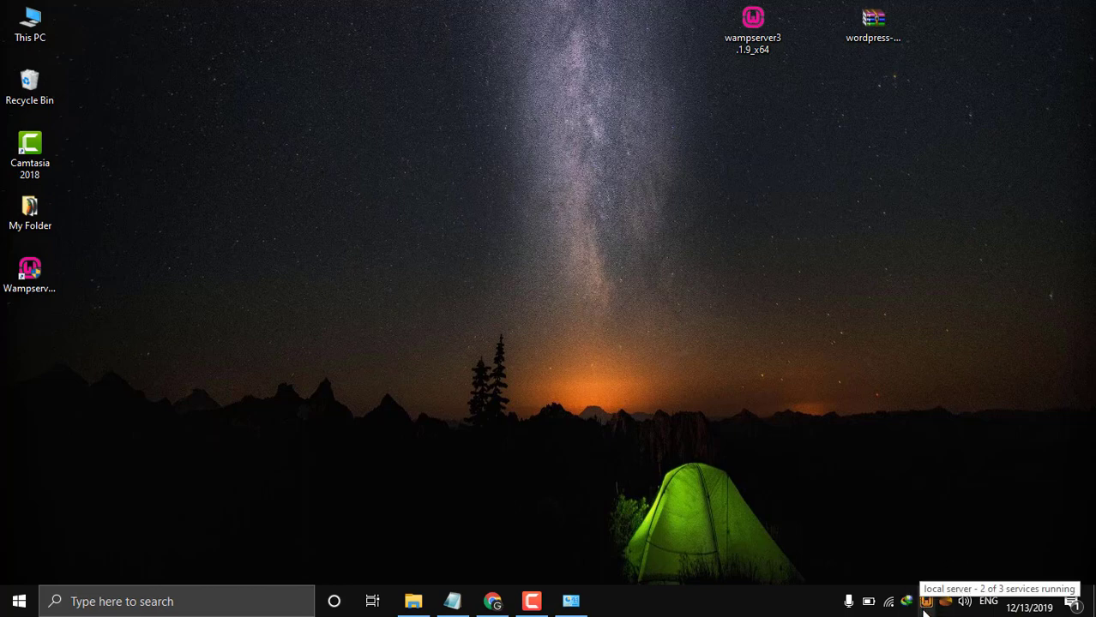
Restart all WampServer services from the tray icon and check that every service is running.
right_click(924, 609)
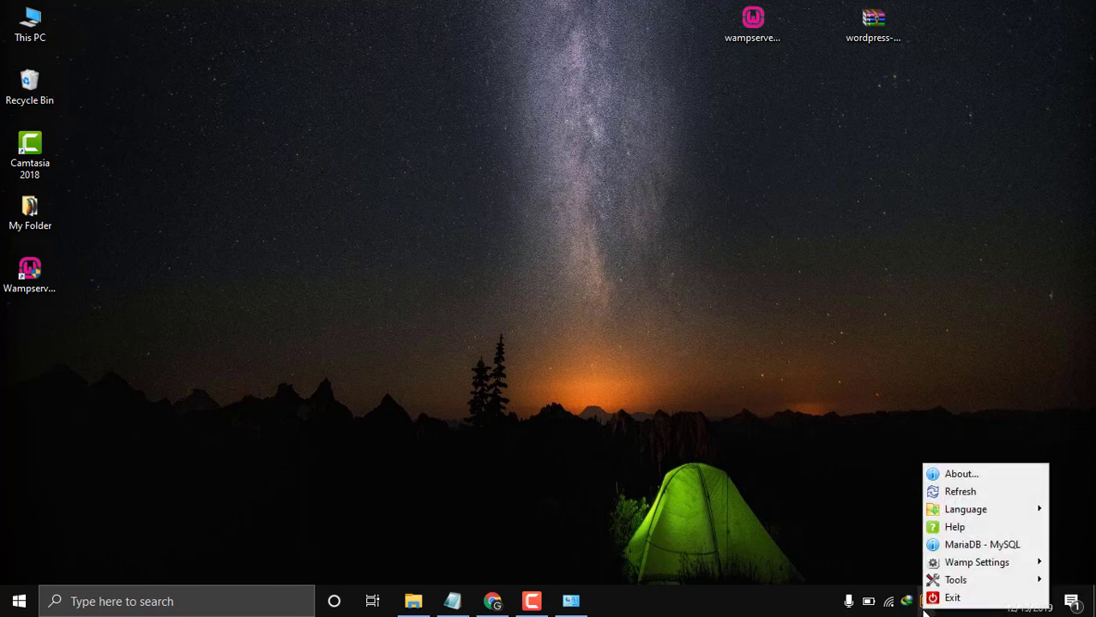
left_click(864, 559)
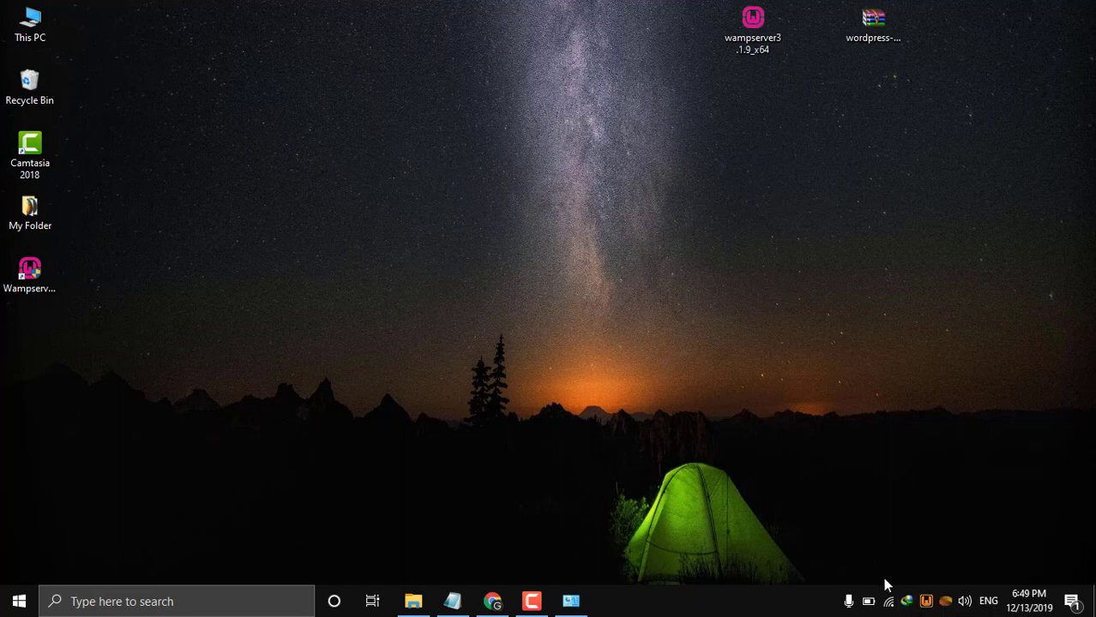
right_click(929, 609)
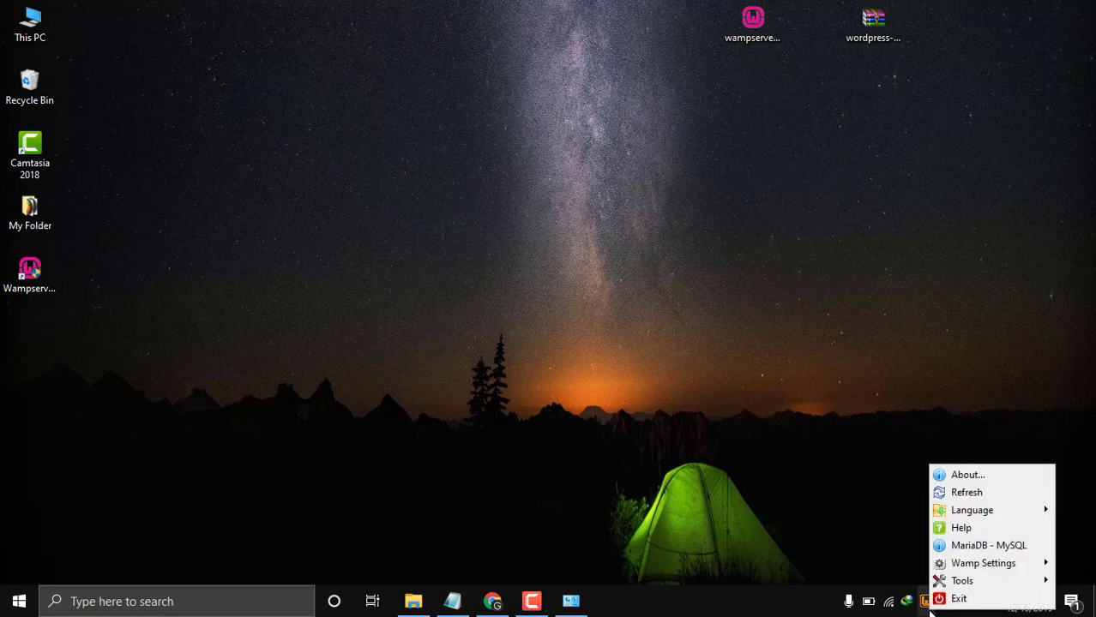
left_click(882, 541)
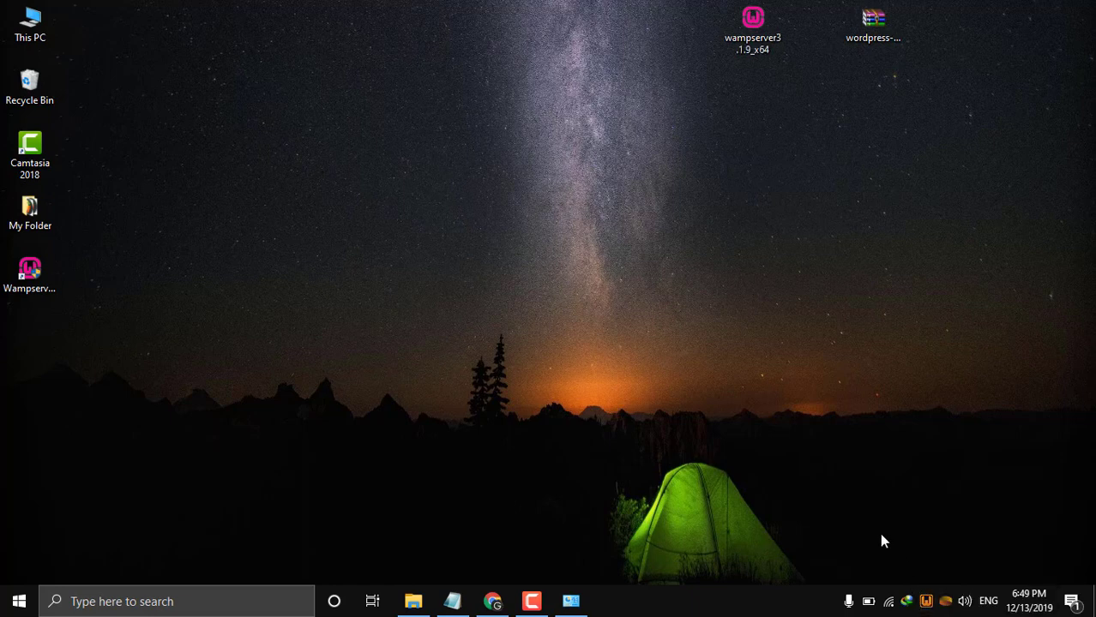
left_click(929, 604)
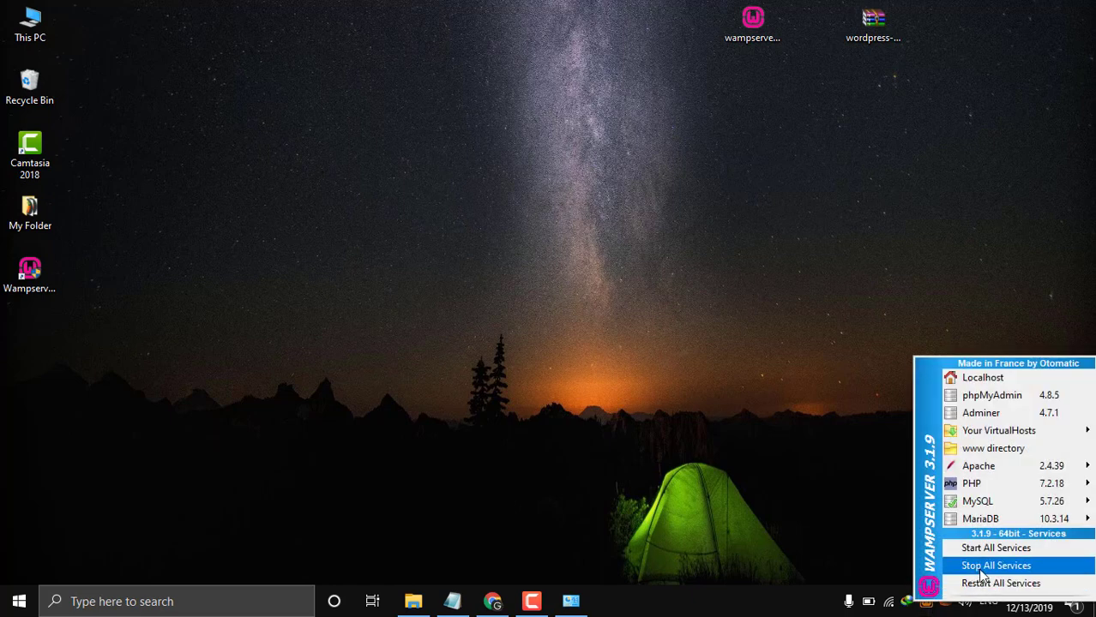
left_click(986, 583)
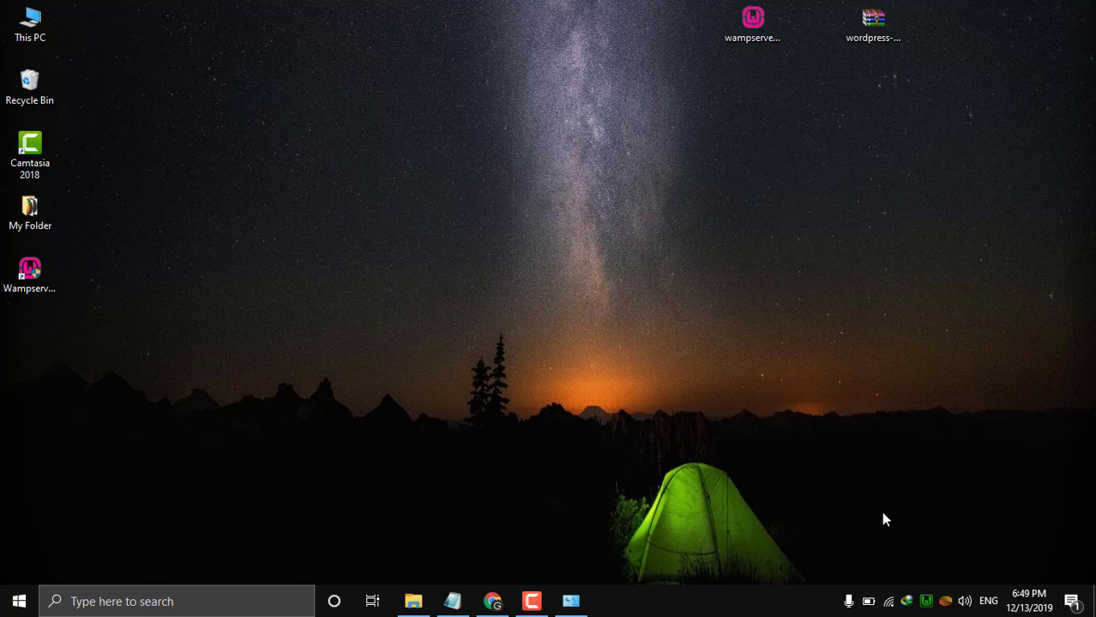
left_click(926, 603)
Close the SourceForge tab and load localhost:8081, showing Apache 2.4.39, PHP 7.2.18 and MySQL 5.7.26.
left_click(492, 603)
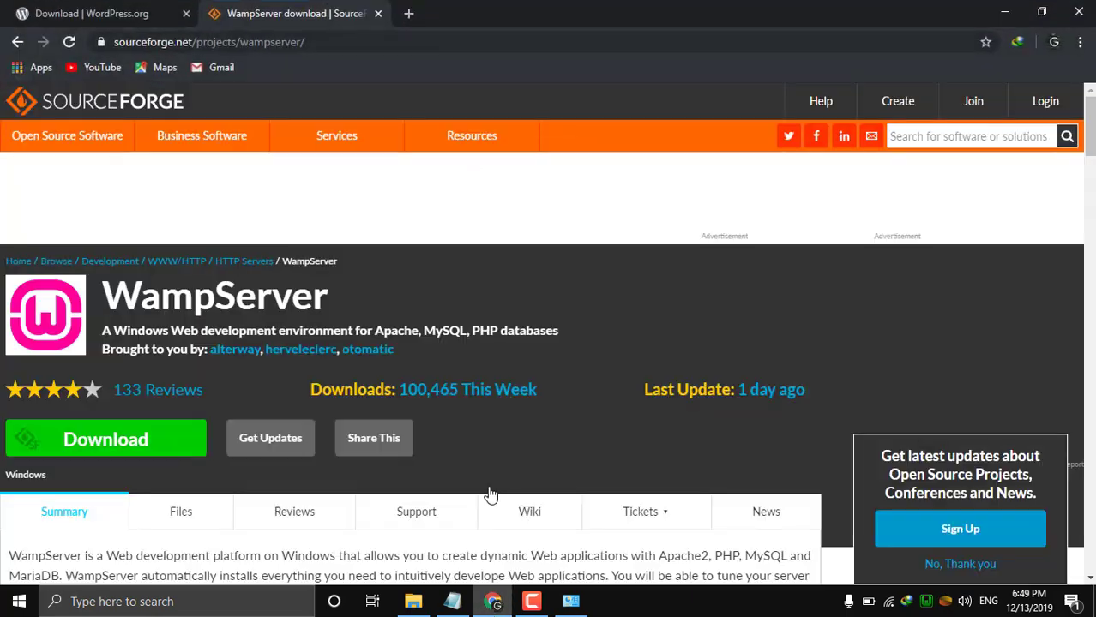
middle_click(208, 12)
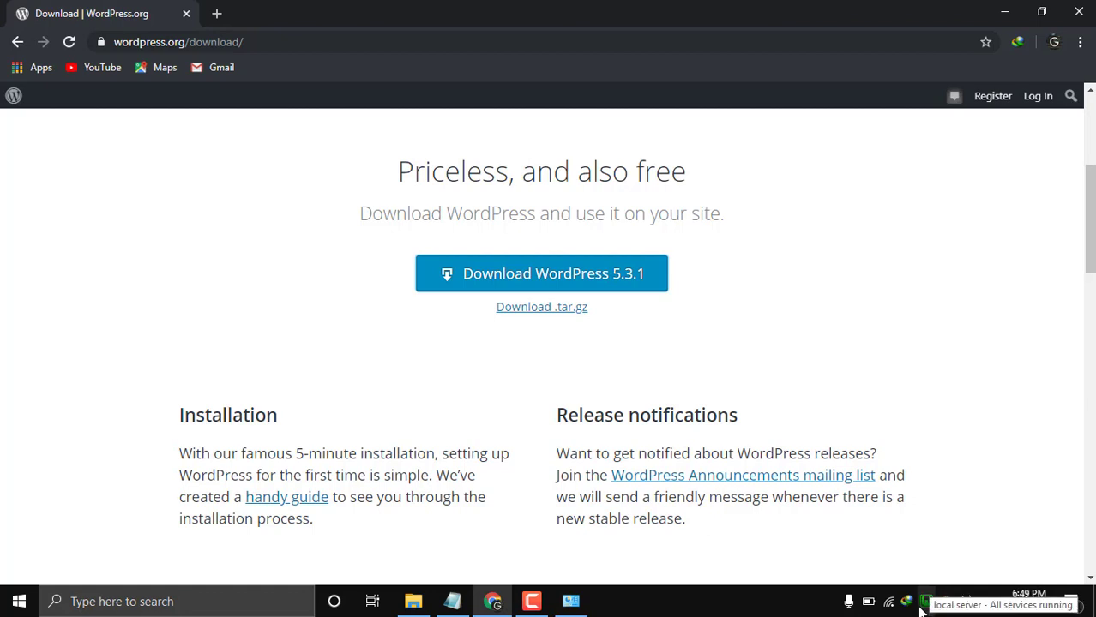
left_click(214, 14)
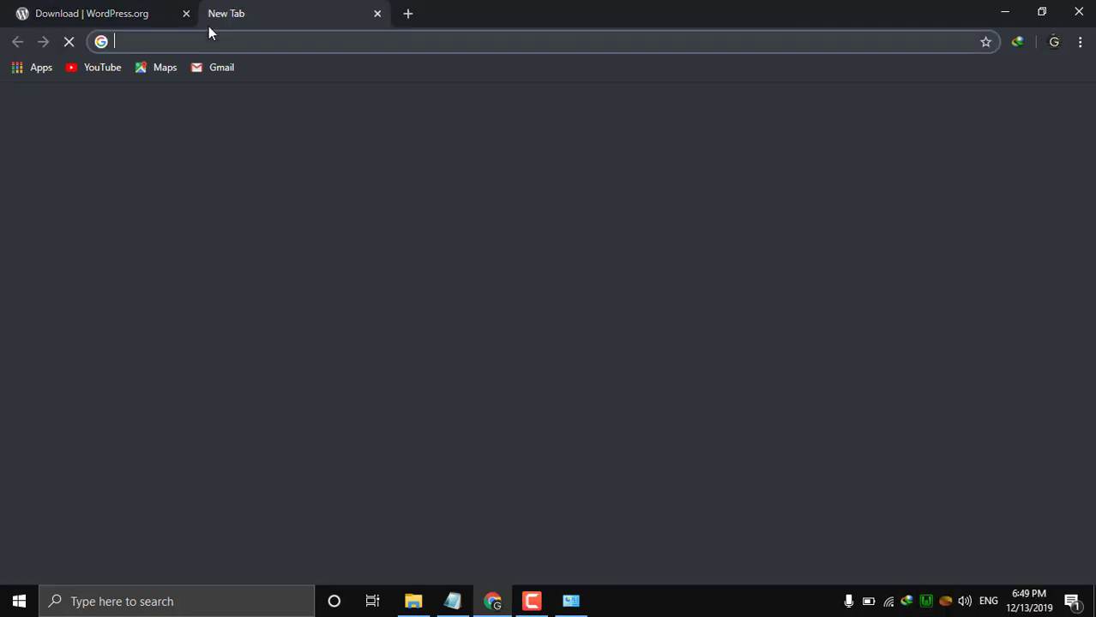
type("lo")
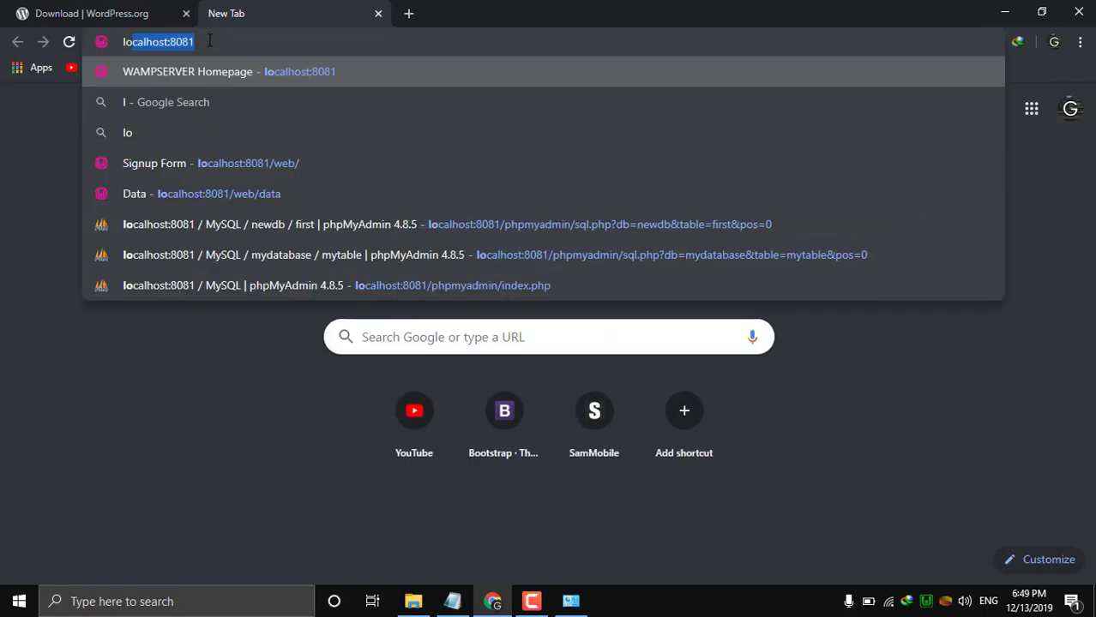
key("Right")
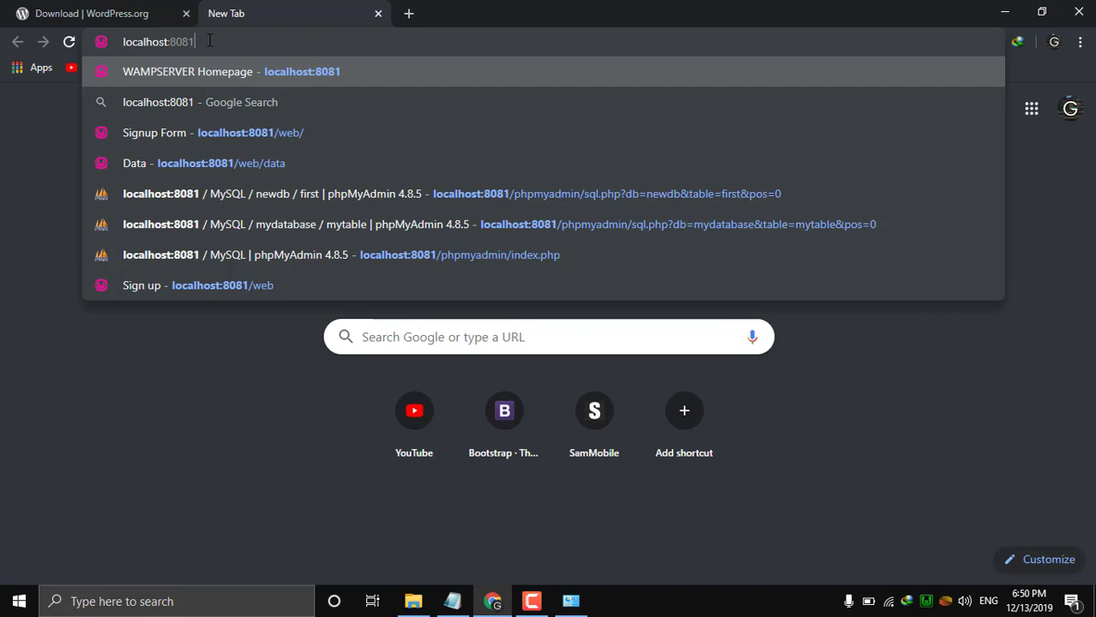
key("Return")
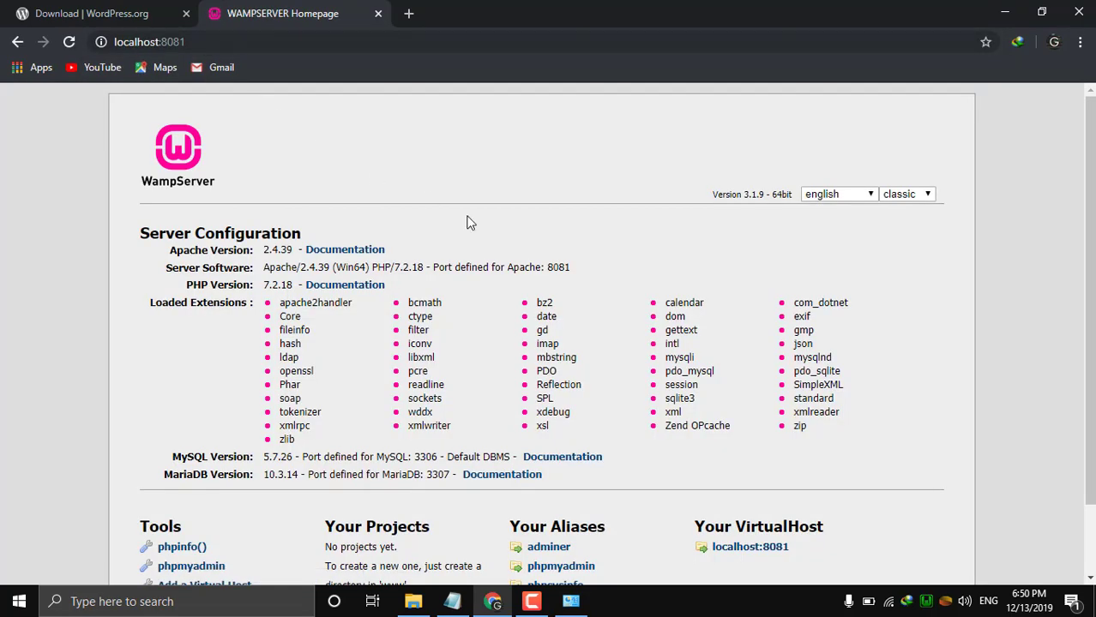
scroll(544, 296, "down", 1)
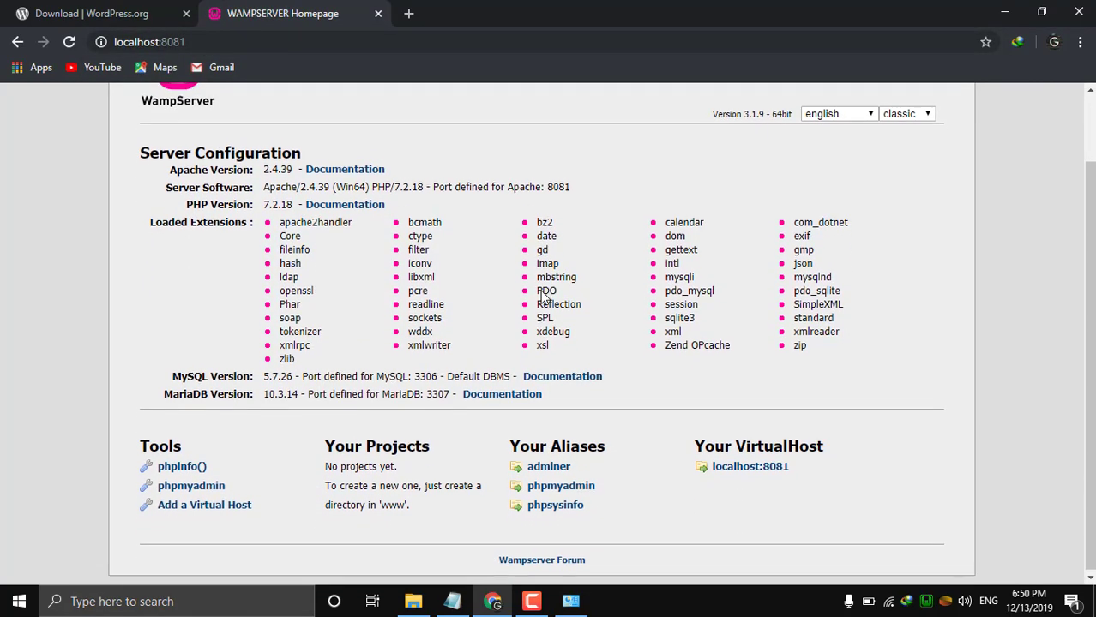
scroll(544, 296, "up", 1)
scroll(544, 296, "down", 1)
scroll(543, 296, "up", 1)
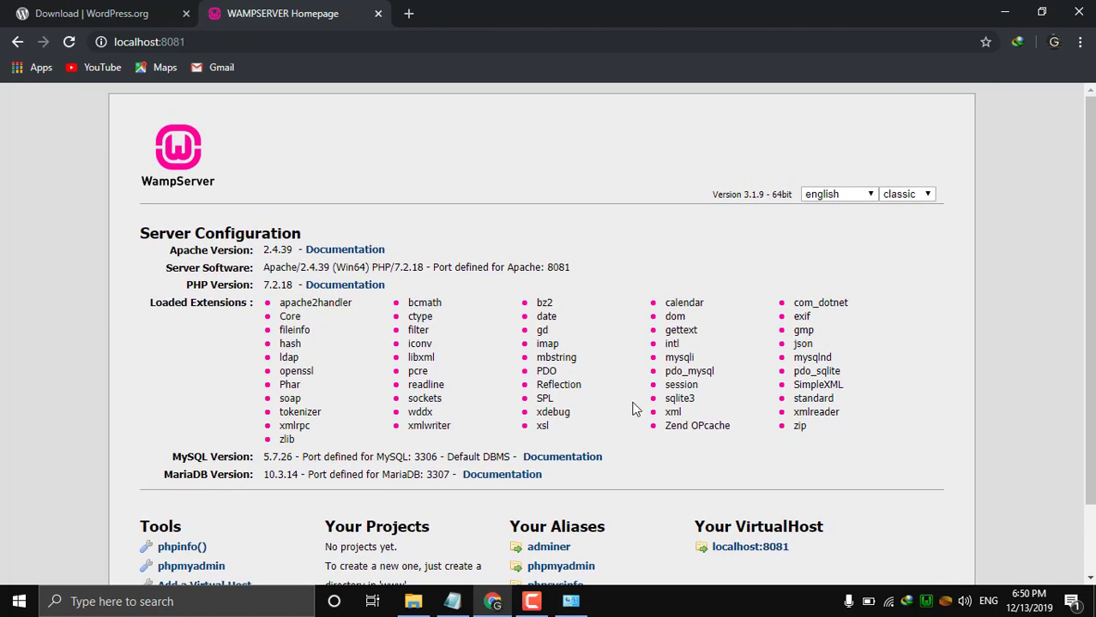
scroll(617, 432, "down", 1)
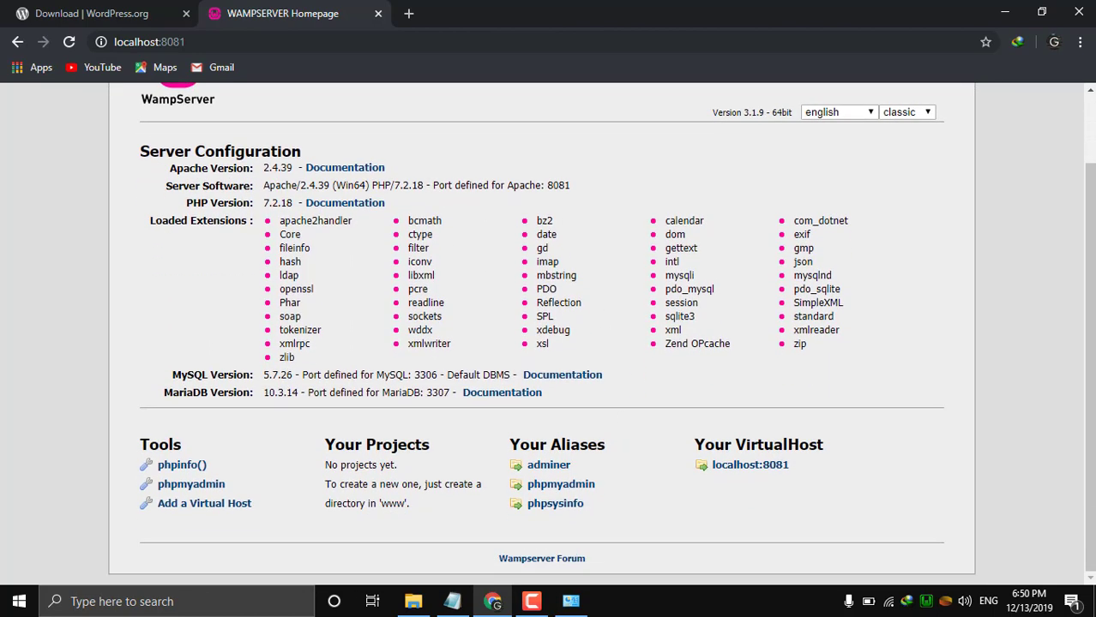
Minimize the browser and open WinRAR's Extract files dialog for the wordpress-5.3 archive.
left_click(1008, 10)
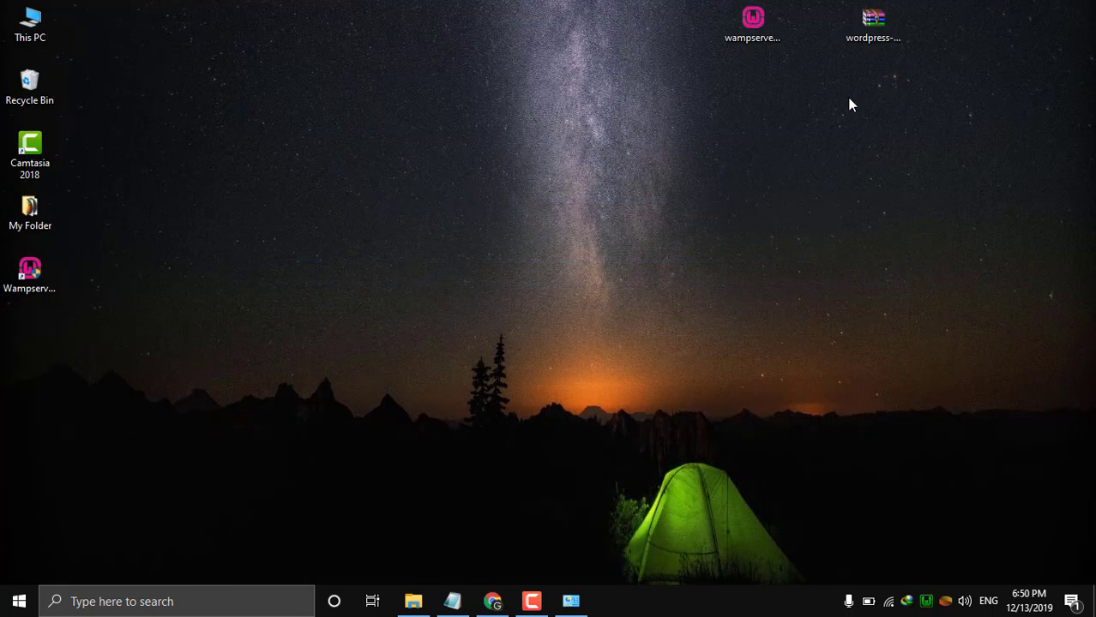
left_click(884, 36)
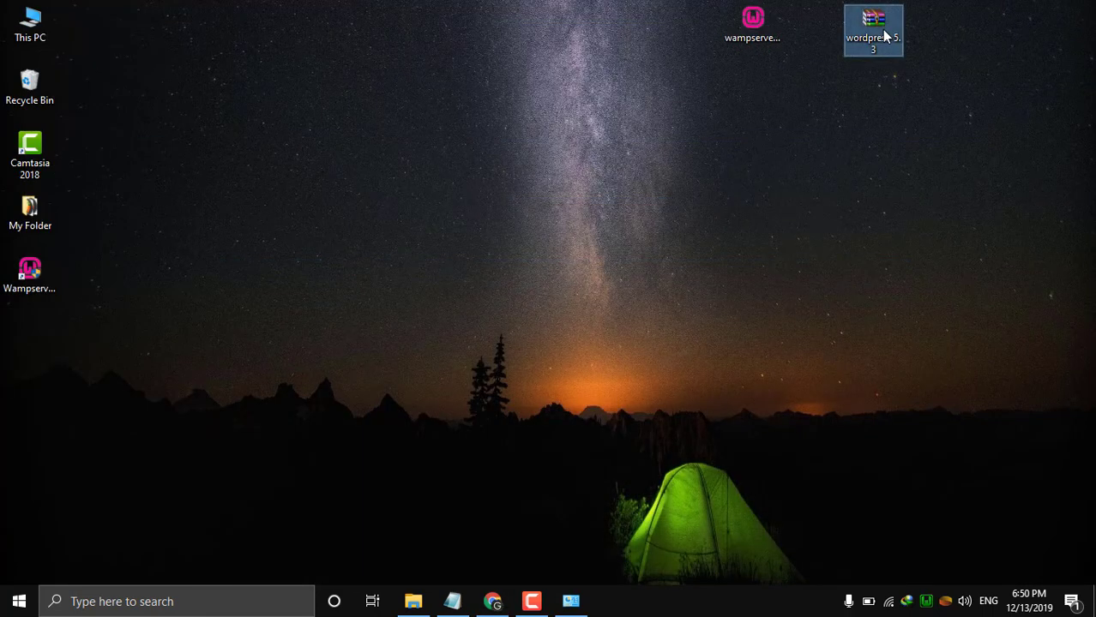
right_click(884, 31)
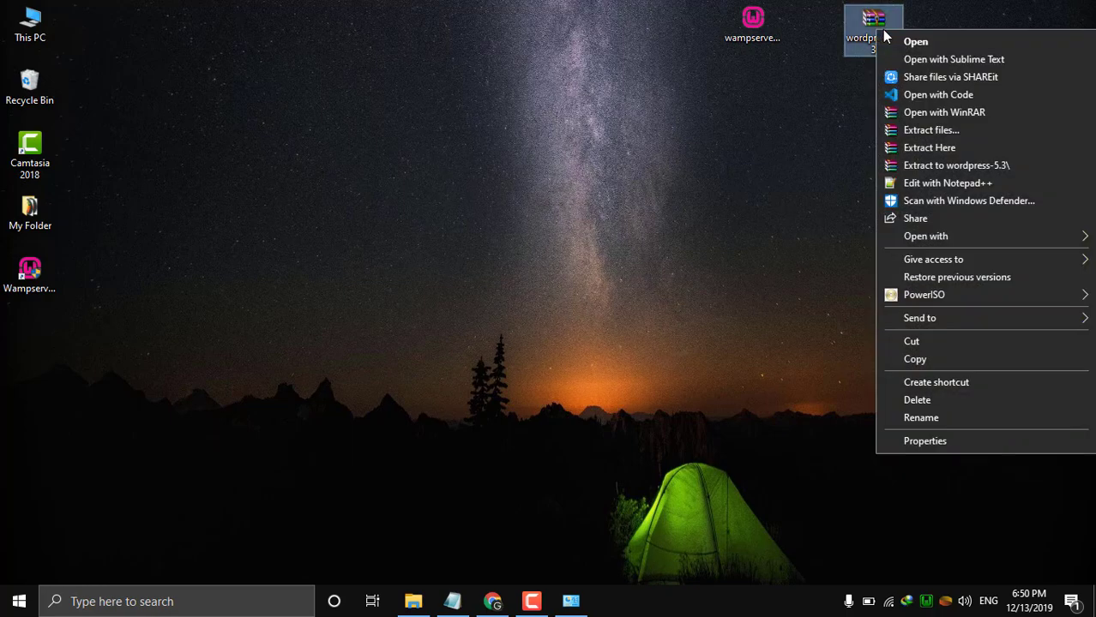
left_click(912, 136)
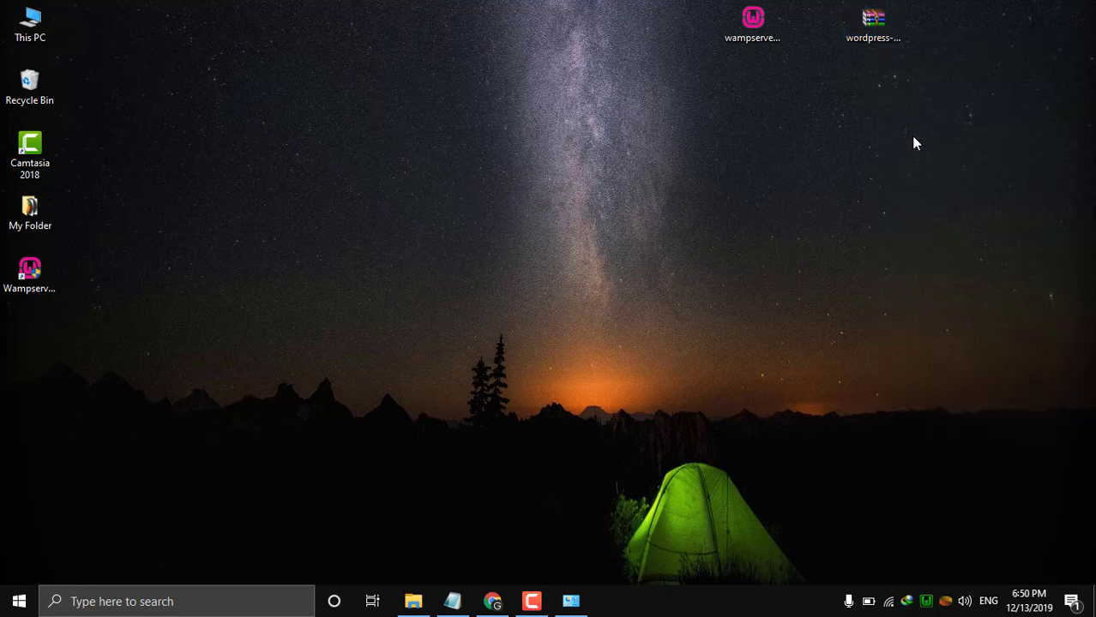
Choose C:\wamp64\www as the extraction destination in the folder tree, then open This PC.
left_click(626, 360)
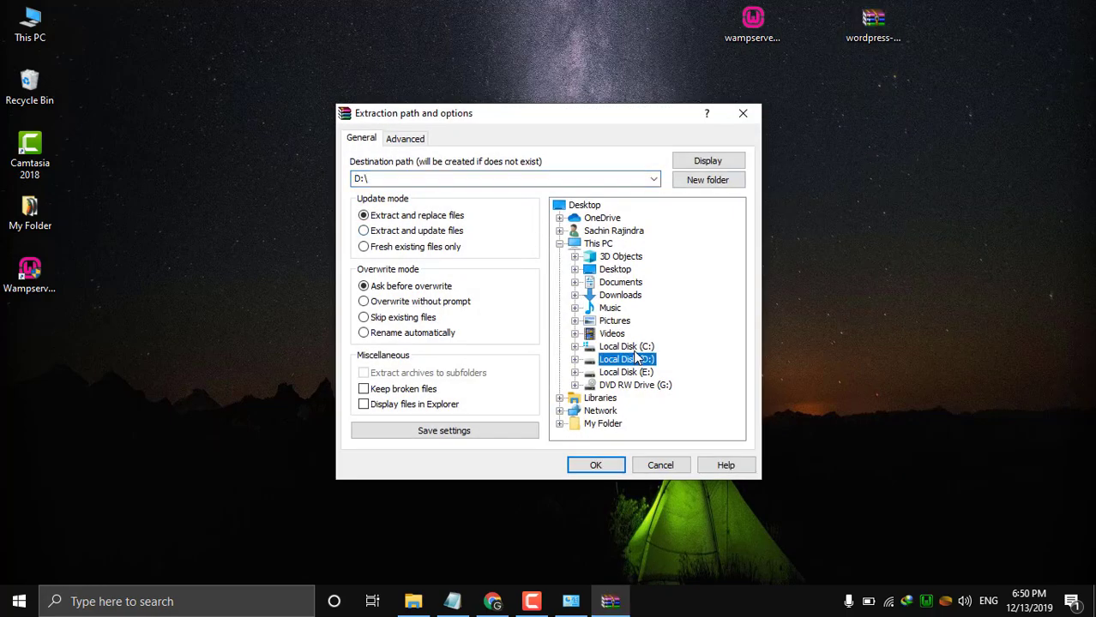
left_click(625, 347)
double_click(631, 347)
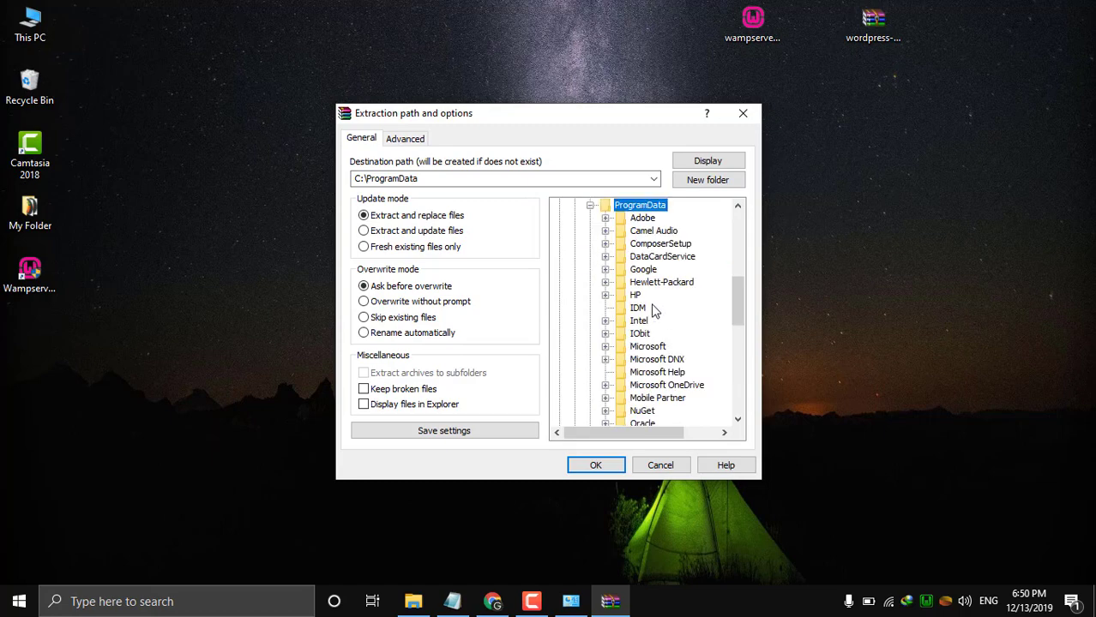
scroll(653, 309, "down", 10)
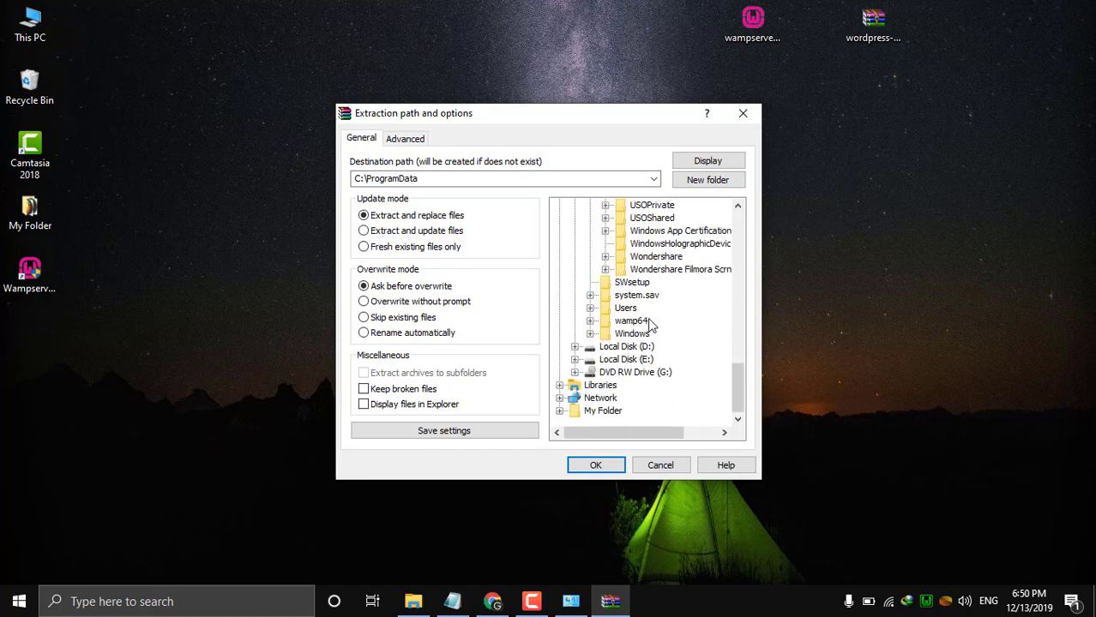
left_click(643, 321)
double_click(643, 322)
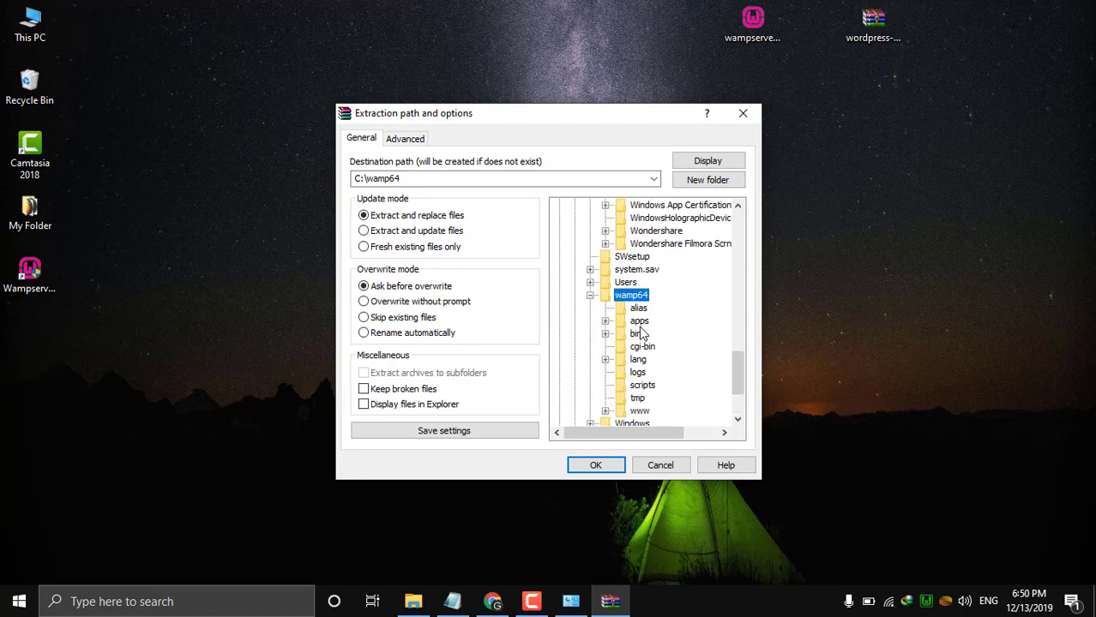
left_click(646, 413)
scroll(669, 404, "down", 3)
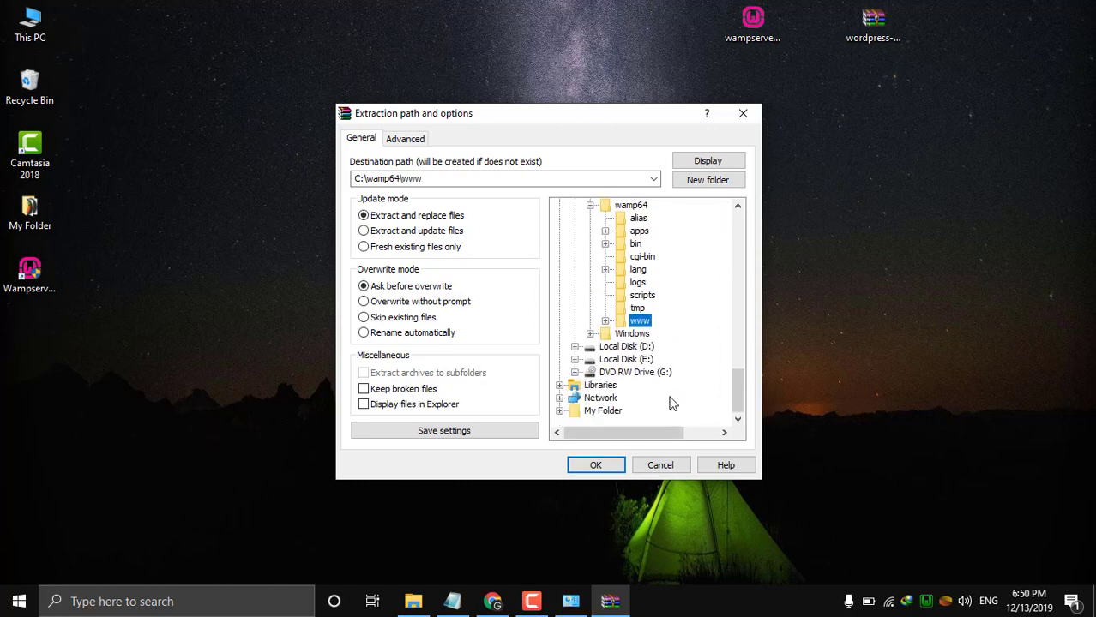
double_click(639, 323)
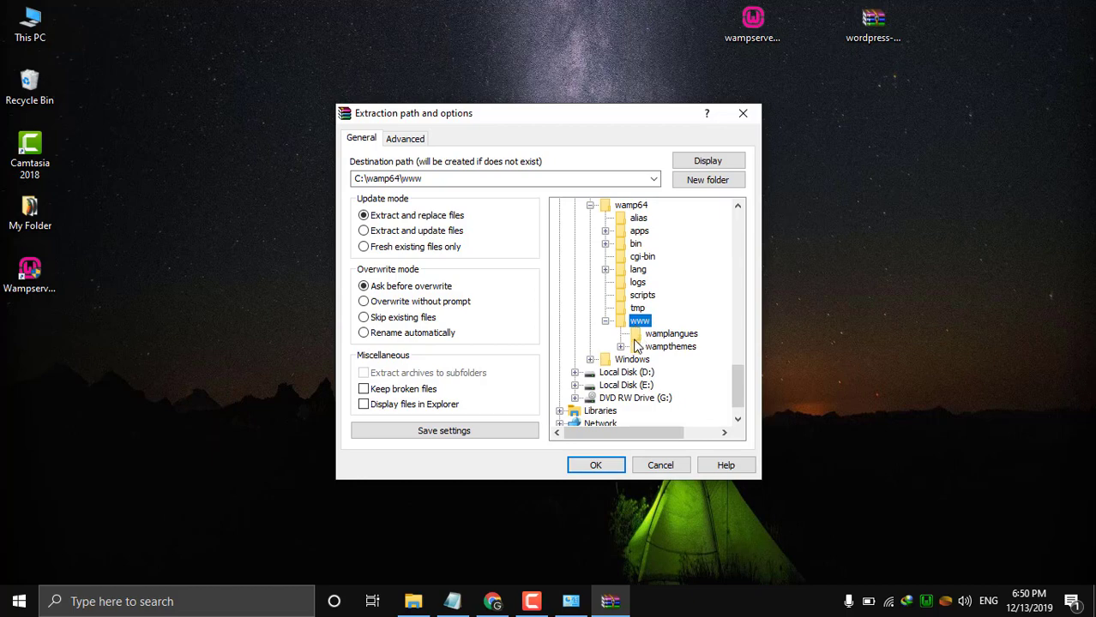
double_click(30, 24)
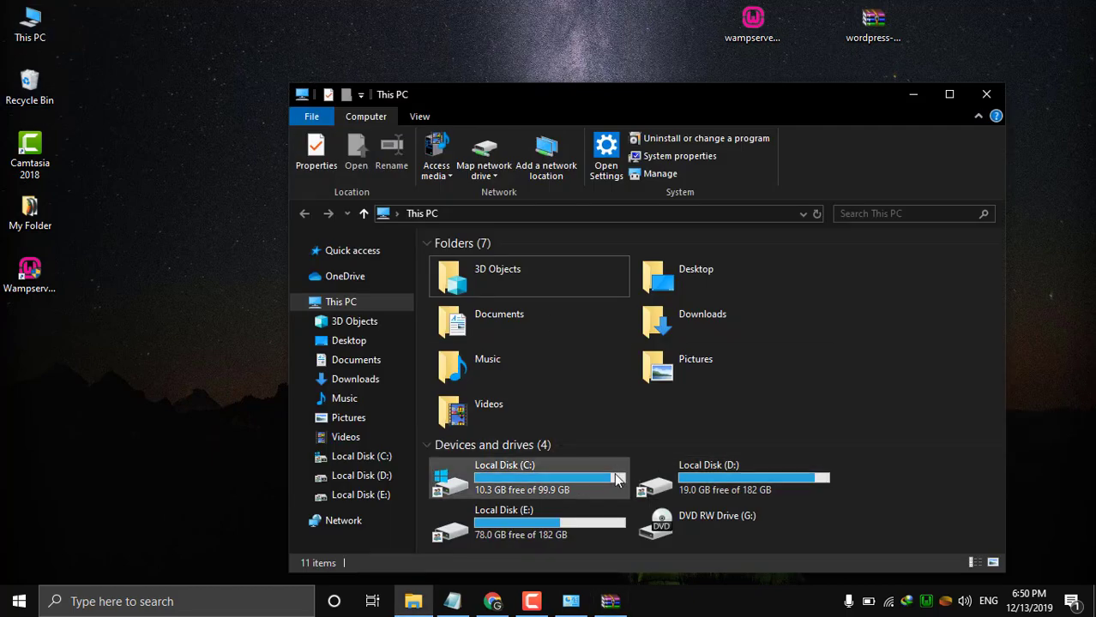
Browse to C:\wamp64\www in File Explorer to see its 7 items.
double_click(616, 479)
scroll(611, 480, "down", 1)
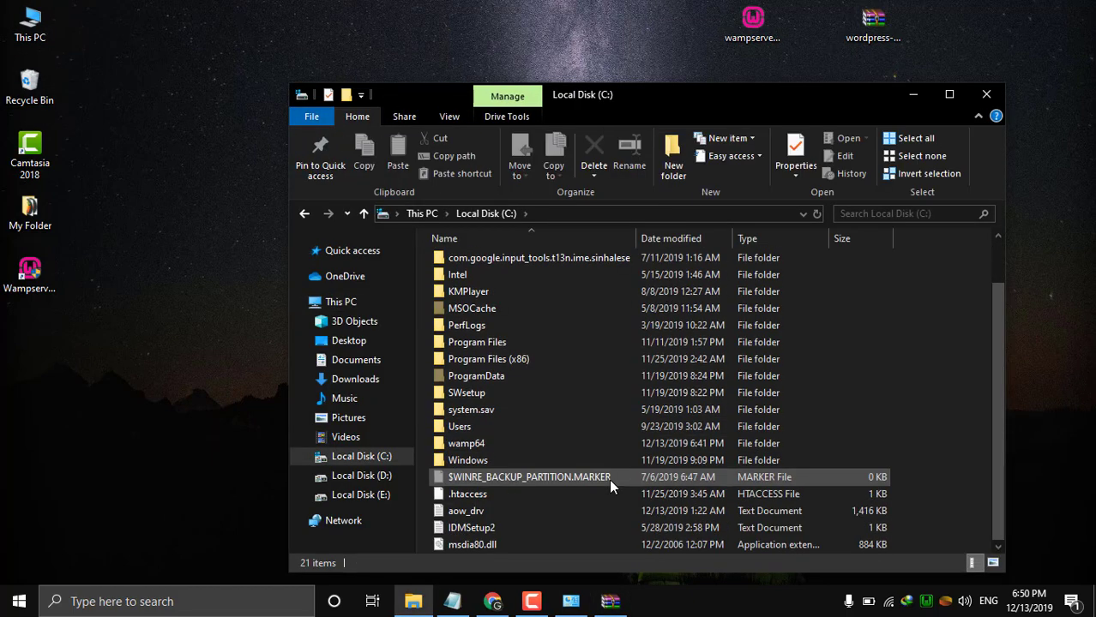
double_click(495, 440)
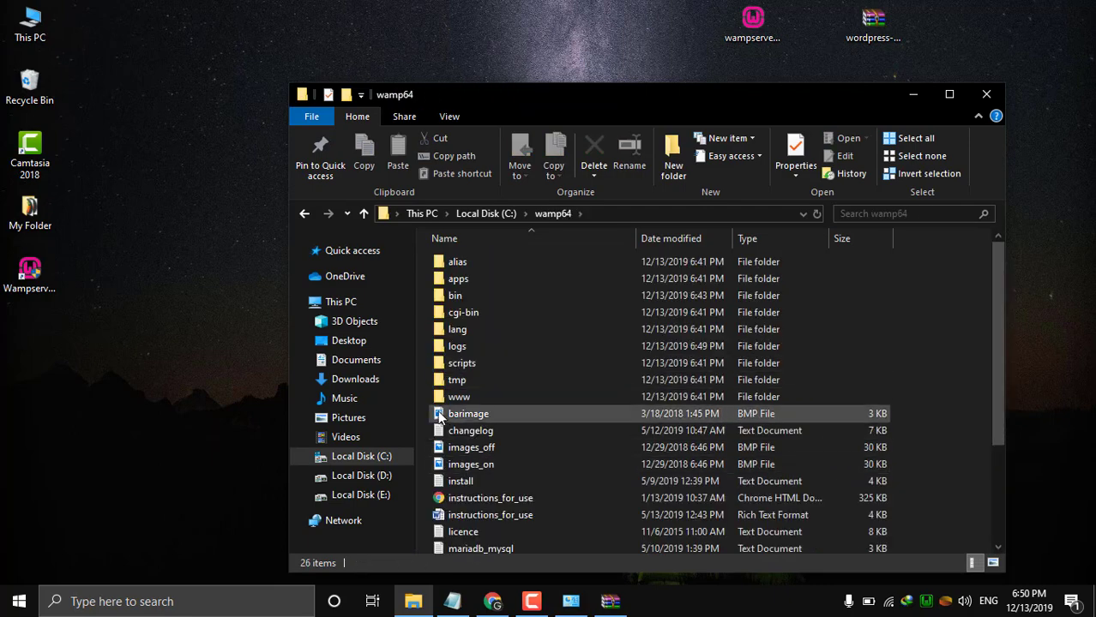
double_click(454, 397)
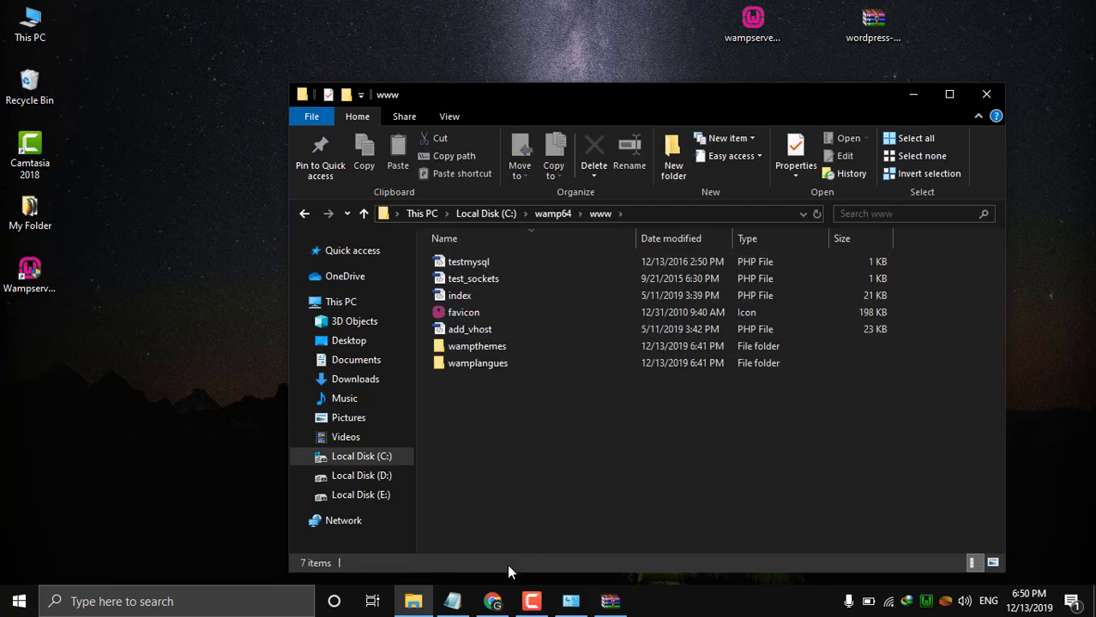
Append '/' to the localhost:8081 address in Chrome, then minimize Chrome and Explorer.
left_click(493, 601)
left_click(219, 42)
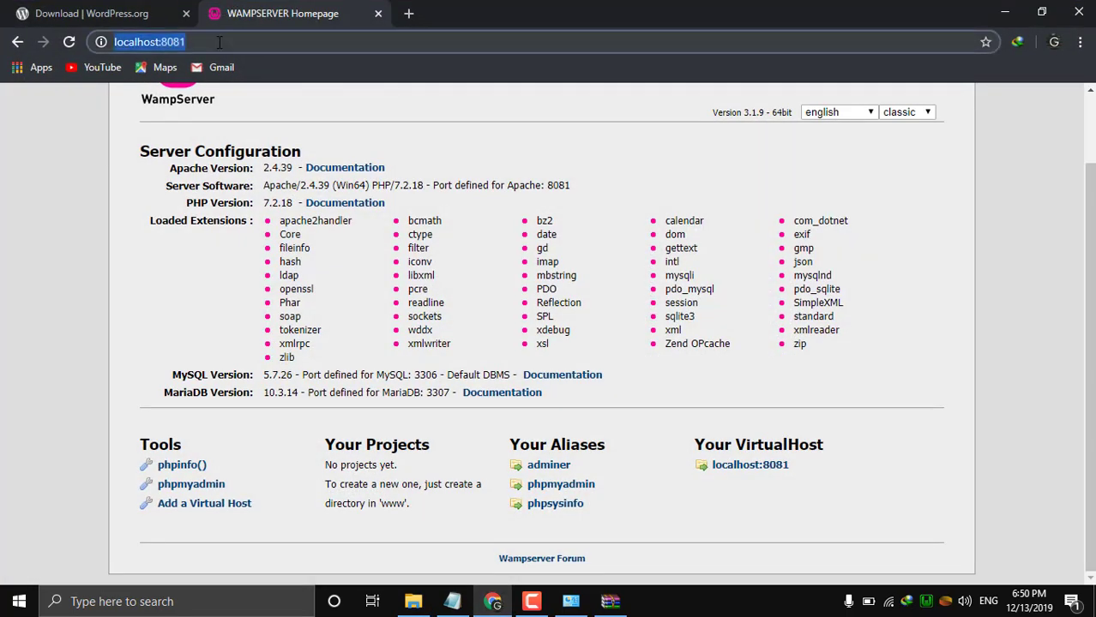
left_click(259, 42)
type("/")
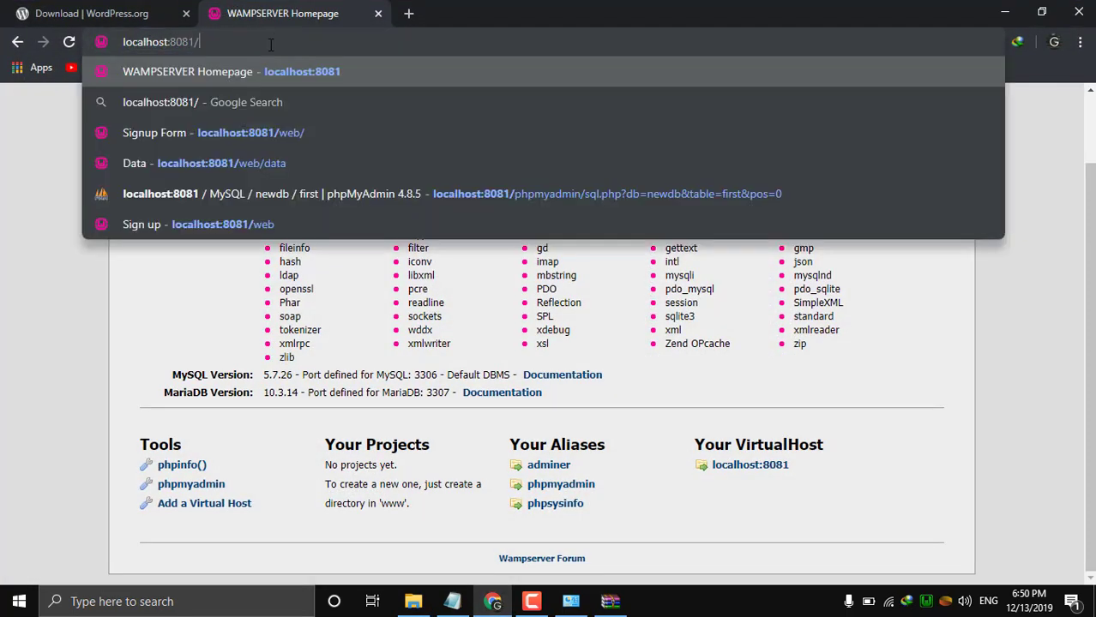
left_click(1001, 10)
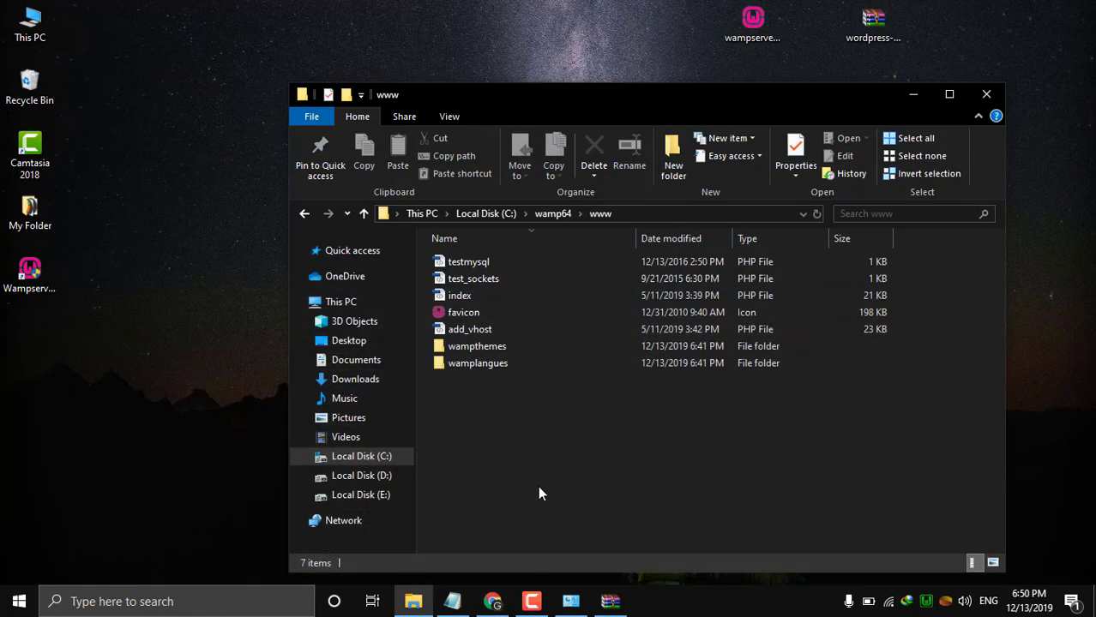
left_click(914, 95)
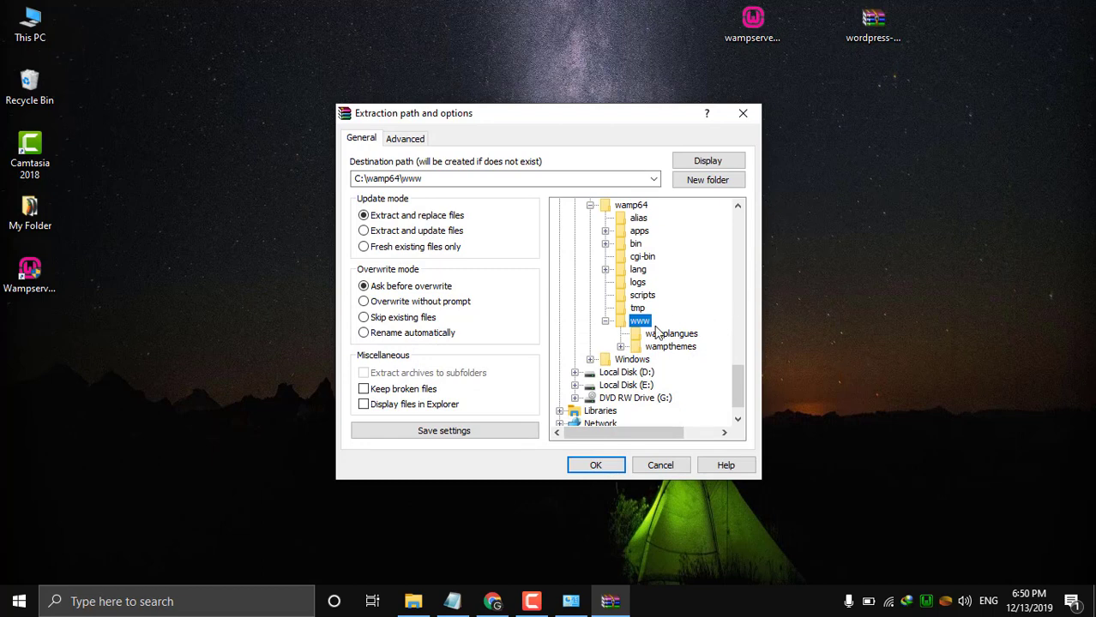
left_click(594, 467)
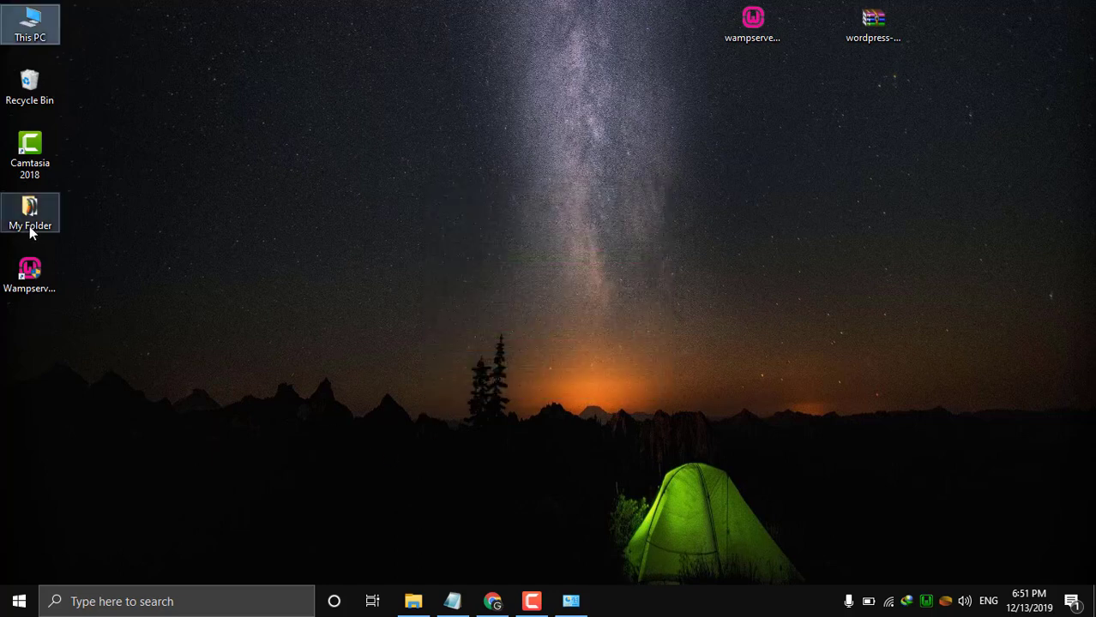
Open C:\wamp64\www\wordpress to check its 19 extracted items, then minimize Explorer.
double_click(34, 31)
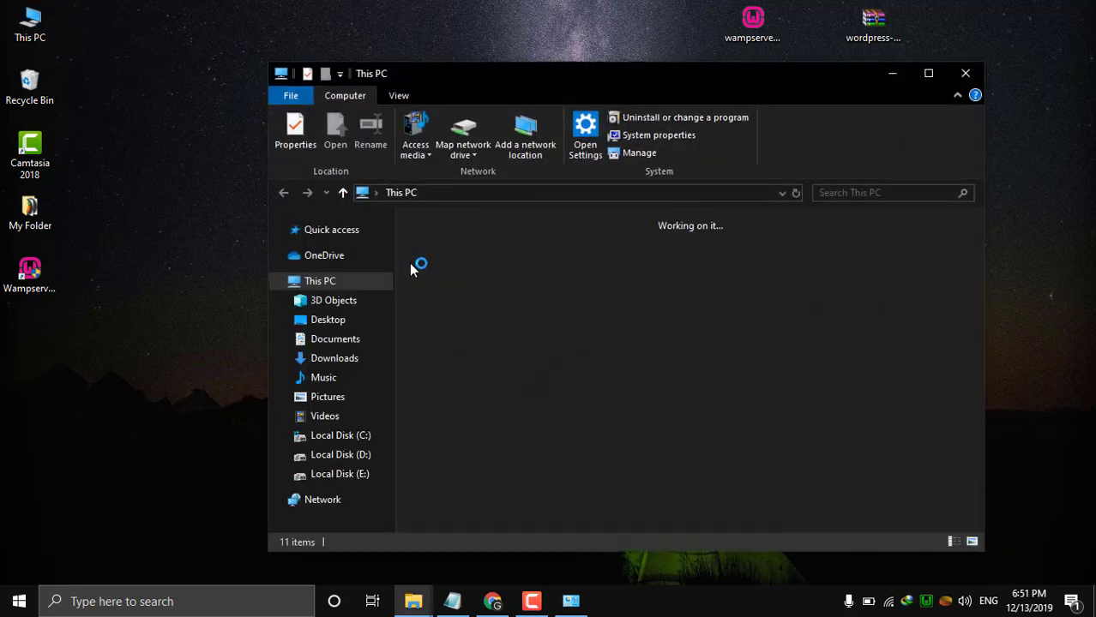
double_click(468, 458)
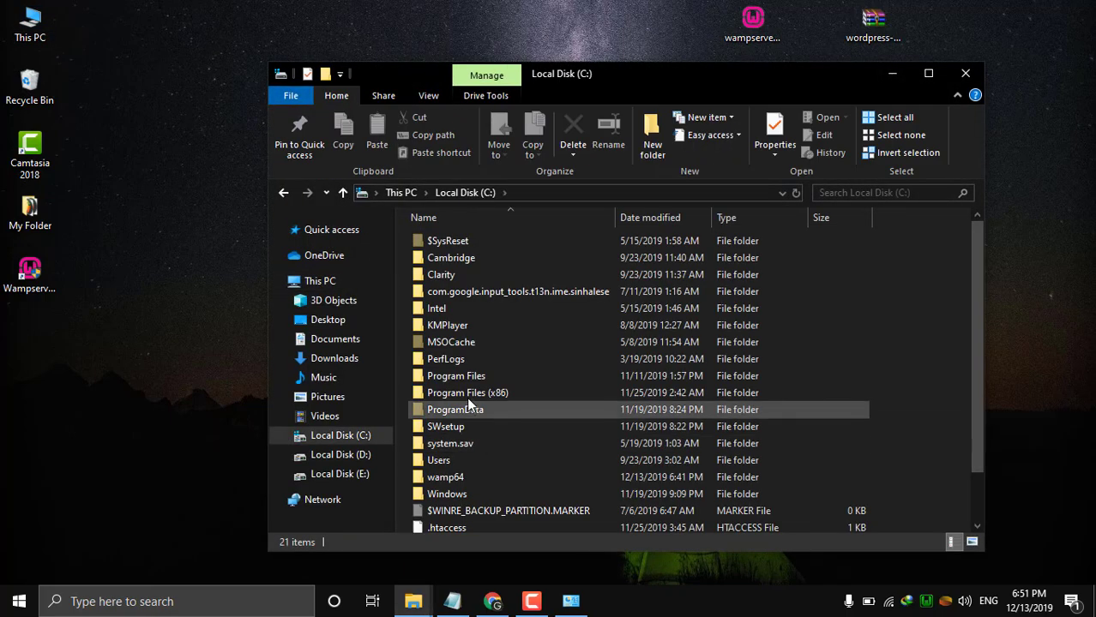
double_click(455, 479)
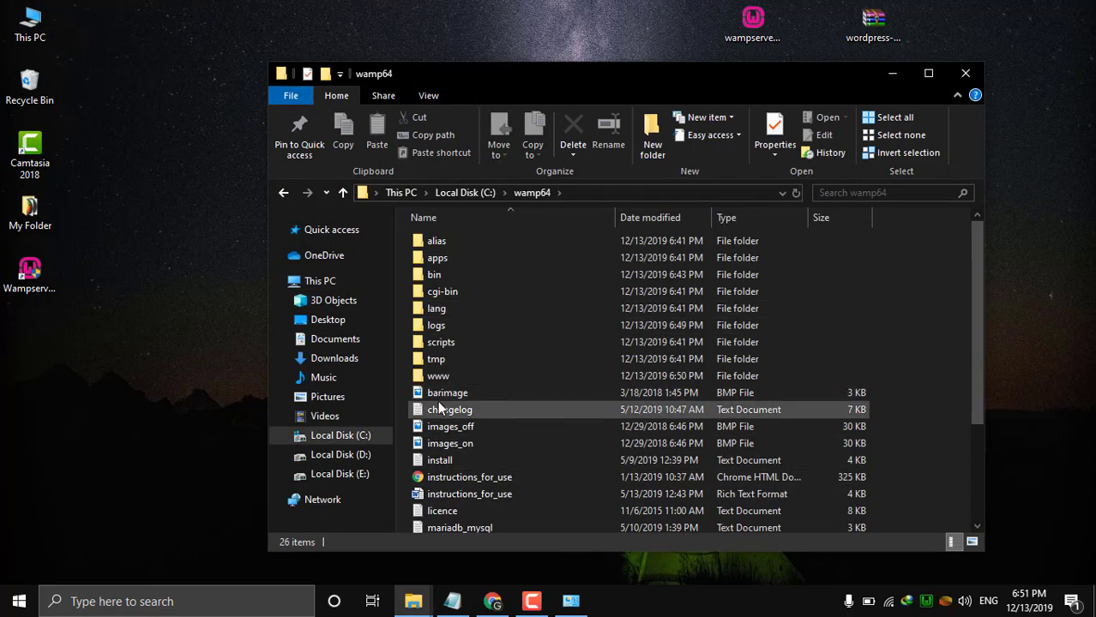
left_click(437, 379)
double_click(435, 379)
left_click(448, 324)
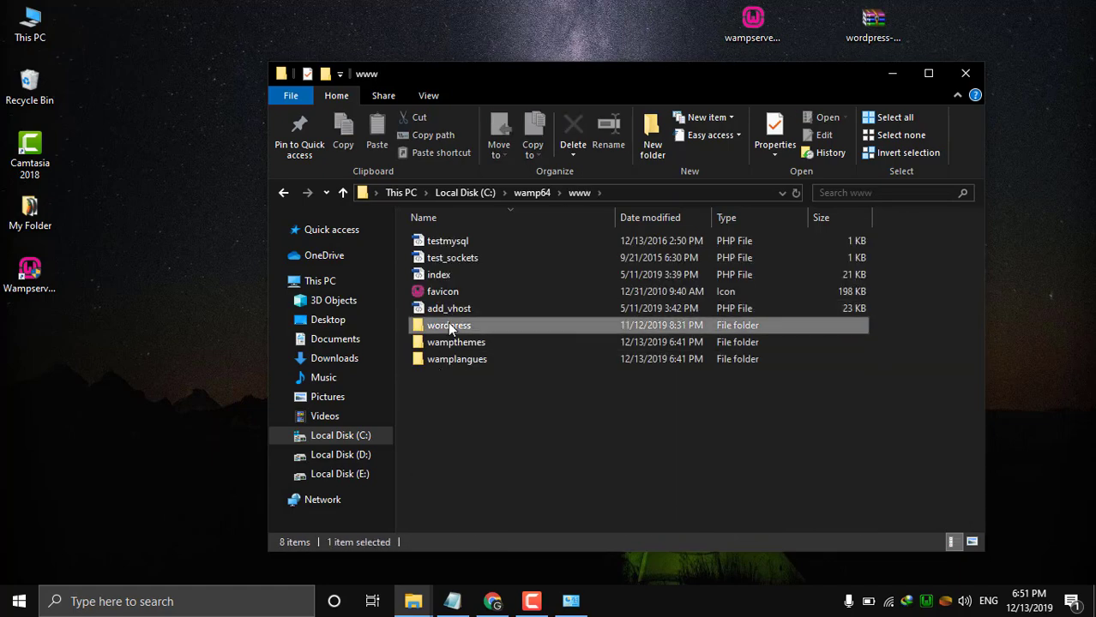
double_click(469, 327)
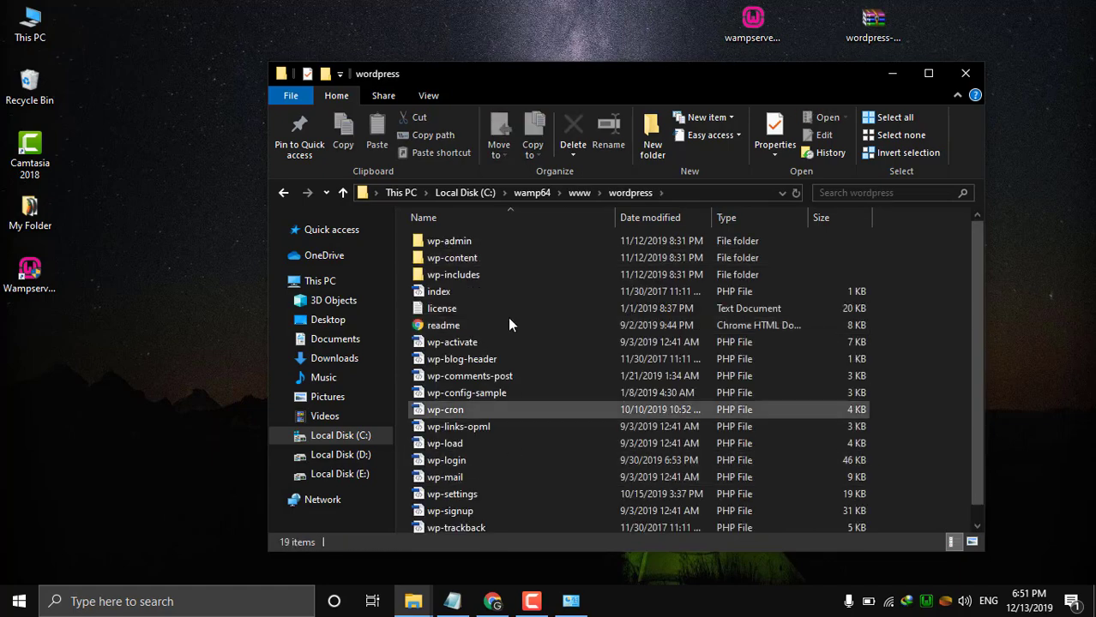
scroll(542, 402, "down", 1)
scroll(542, 402, "up", 1)
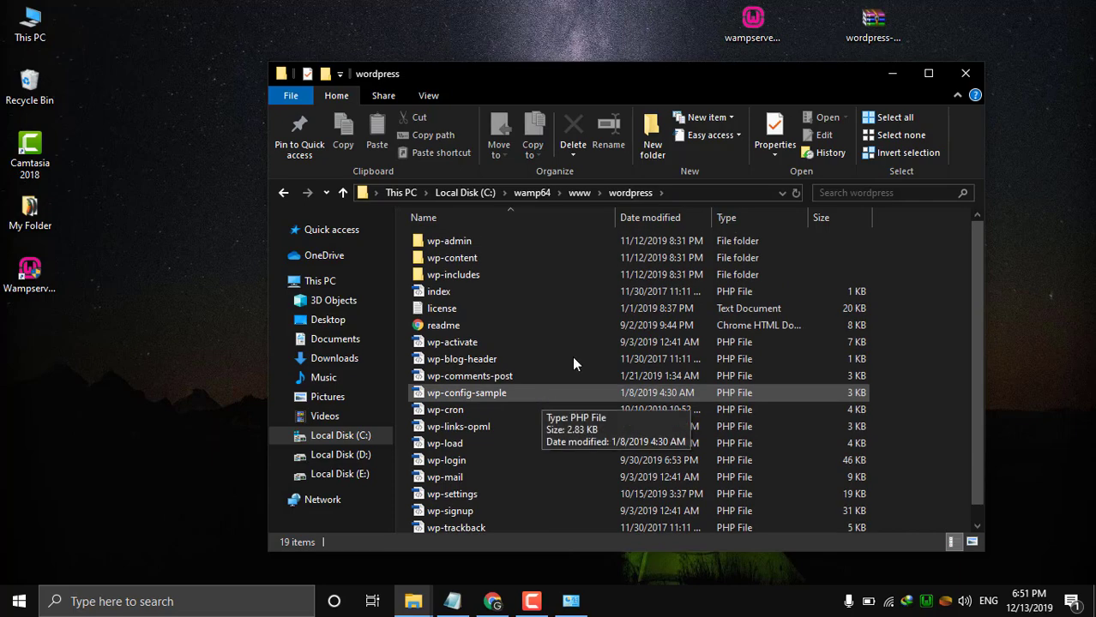
left_click(888, 74)
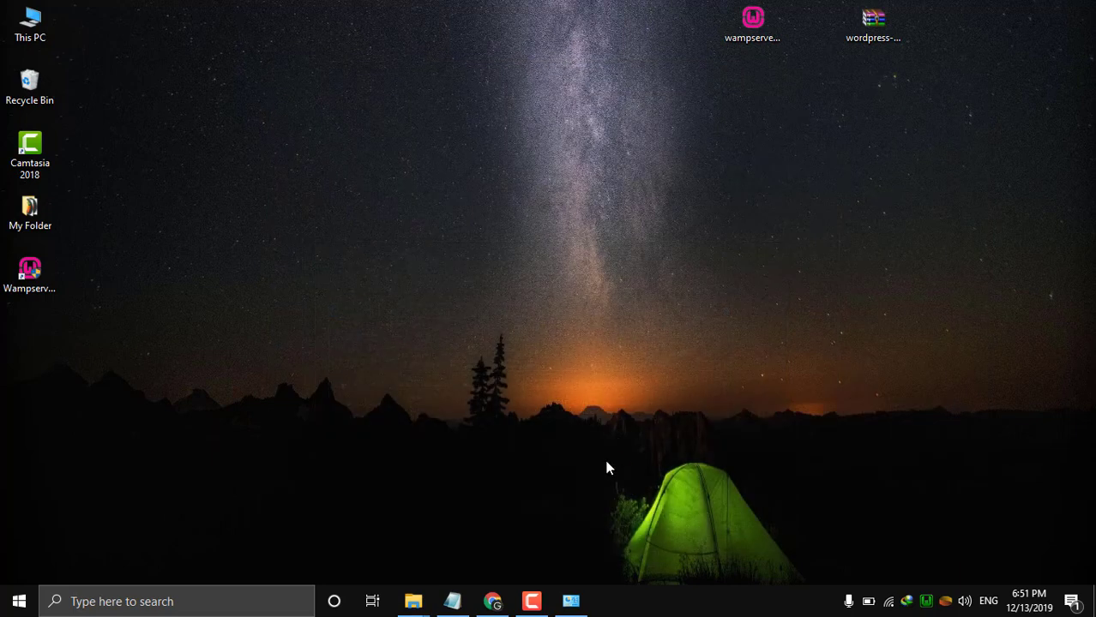
Open phpMyAdmin from the Tools links on the WampServer homepage in Chrome.
left_click(493, 601)
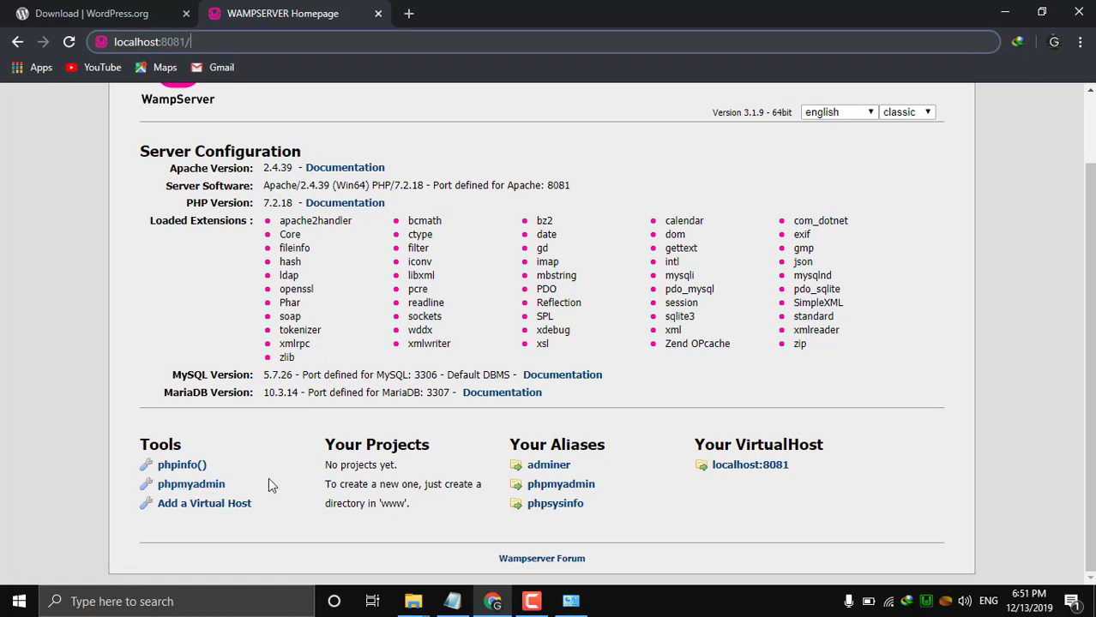
left_click(196, 493)
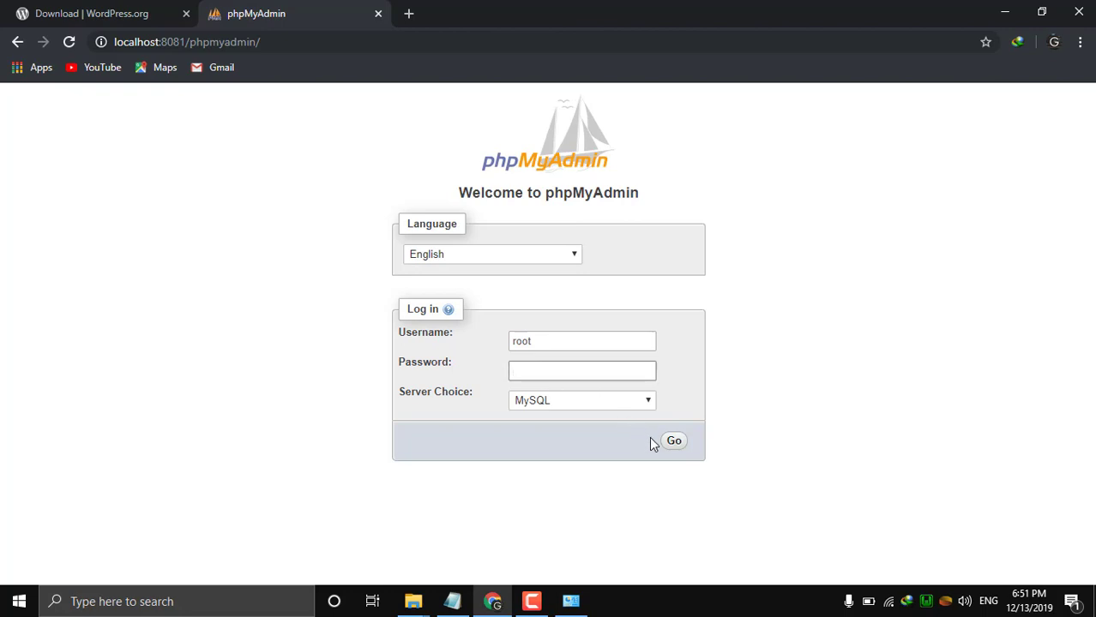
Log in to phpMyAdmin as root with an empty password on the MySQL server.
left_click(551, 342)
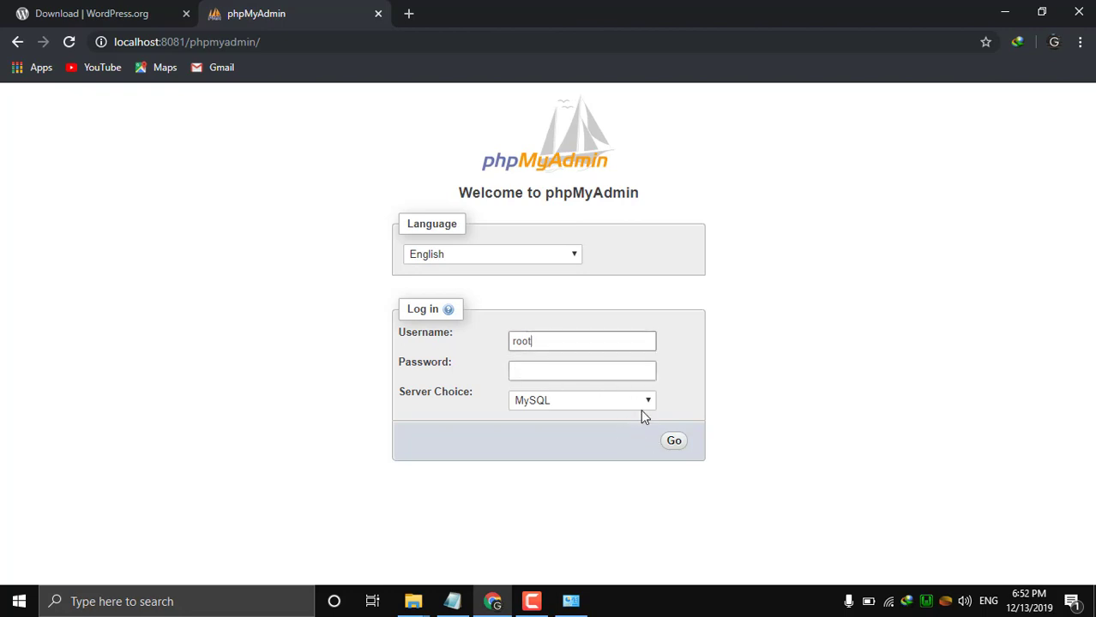
left_click(674, 442)
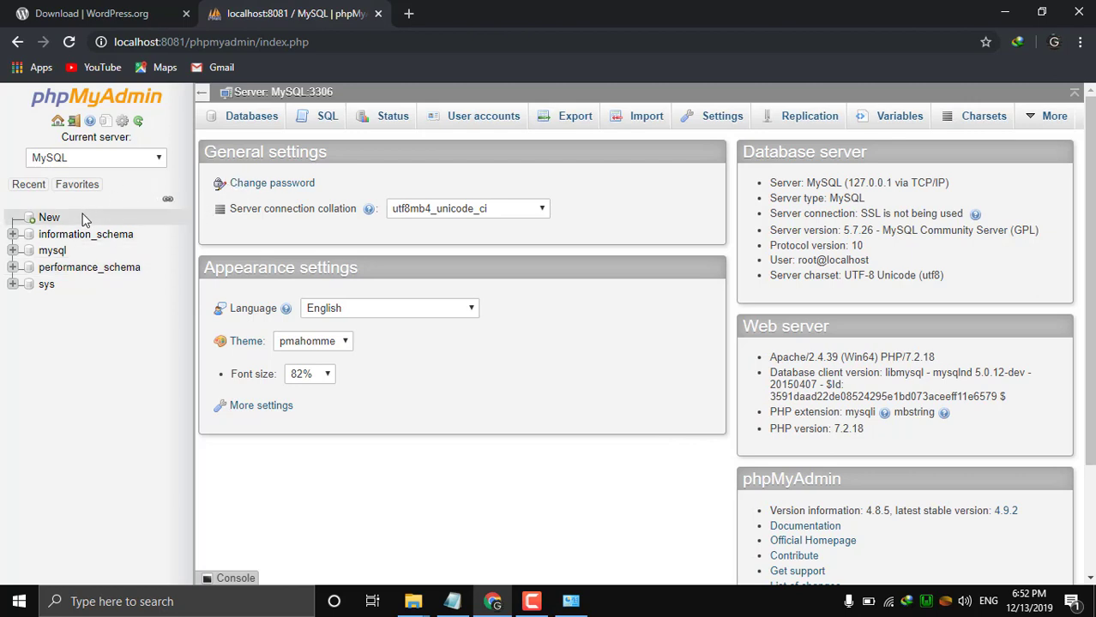
Create an empty database named 'wordpress' and close the WordPress.org download tab.
left_click(57, 221)
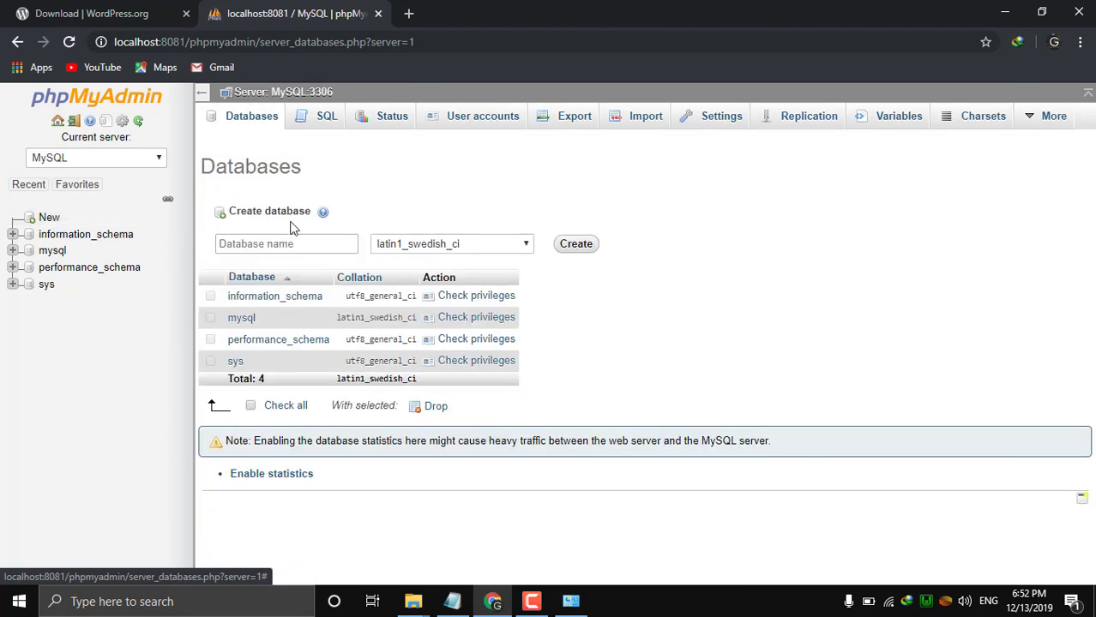
left_click(290, 237)
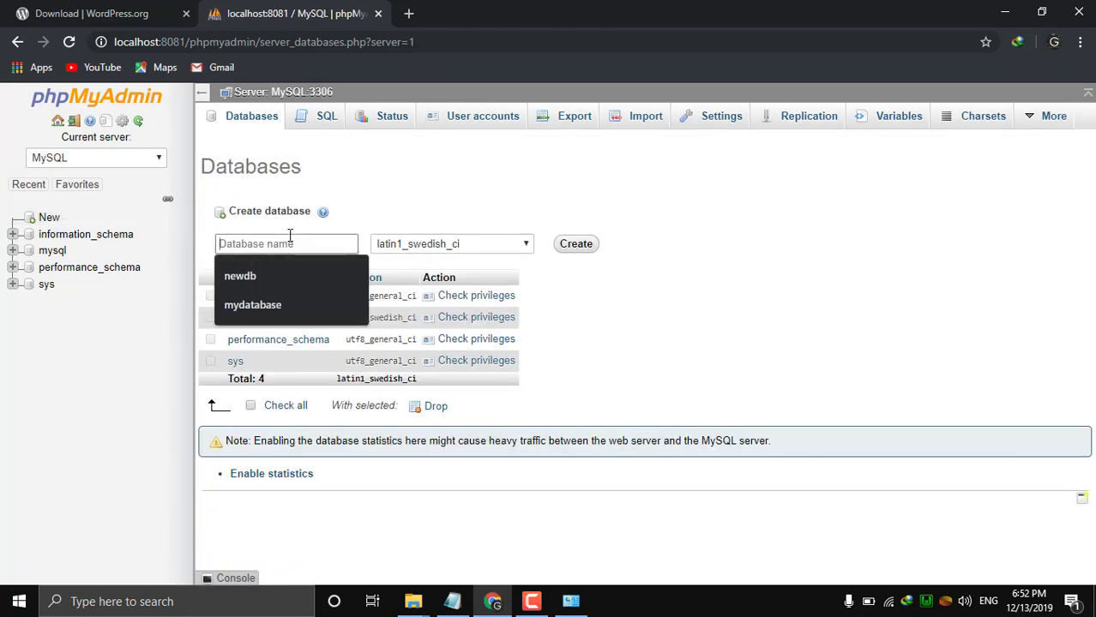
type("wordpress")
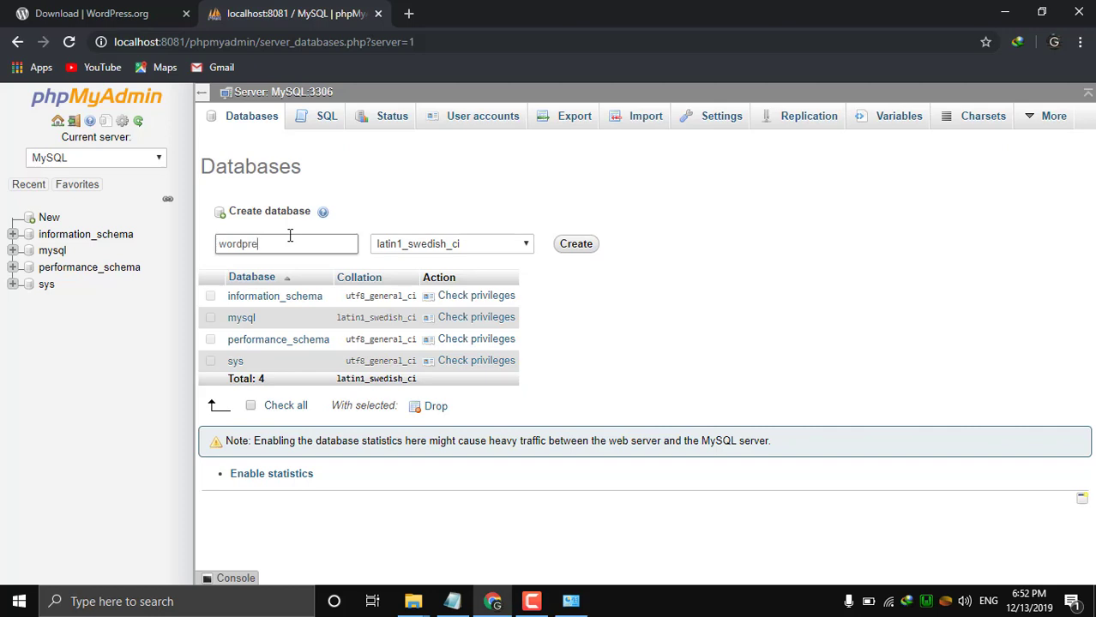
left_click(573, 244)
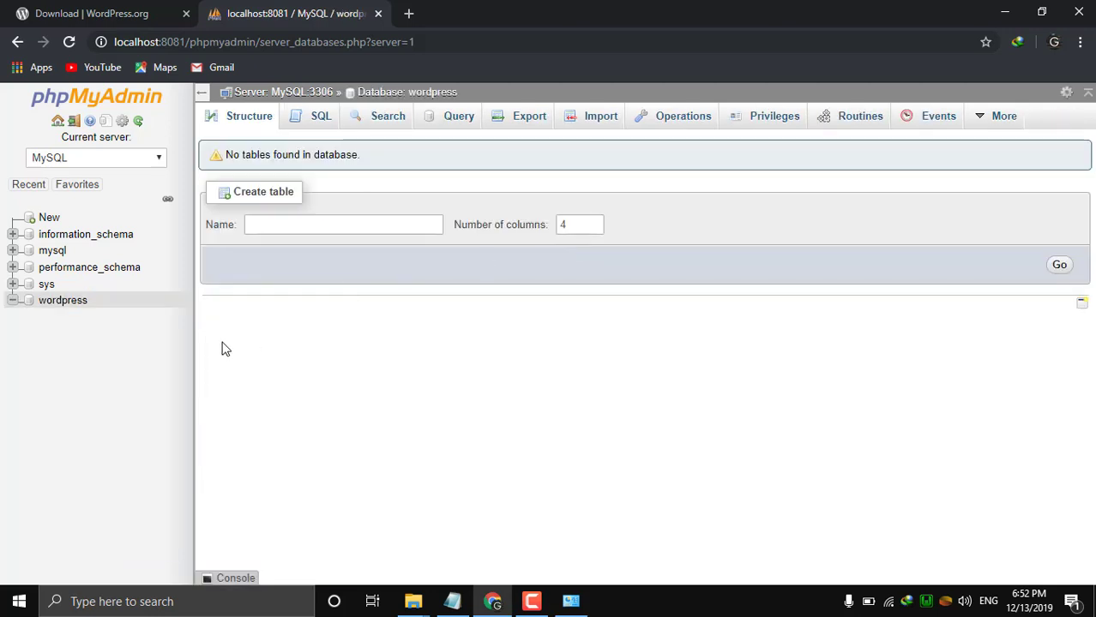
left_click(185, 14)
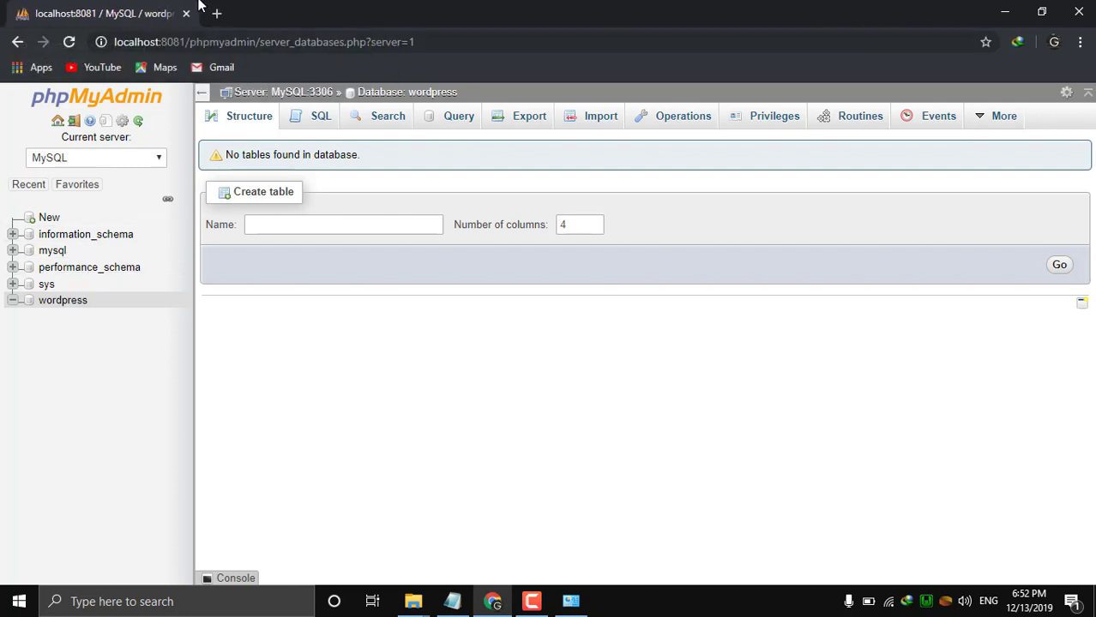
Load localhost:8081/wordpress in a new Chrome tab.
left_click(217, 14)
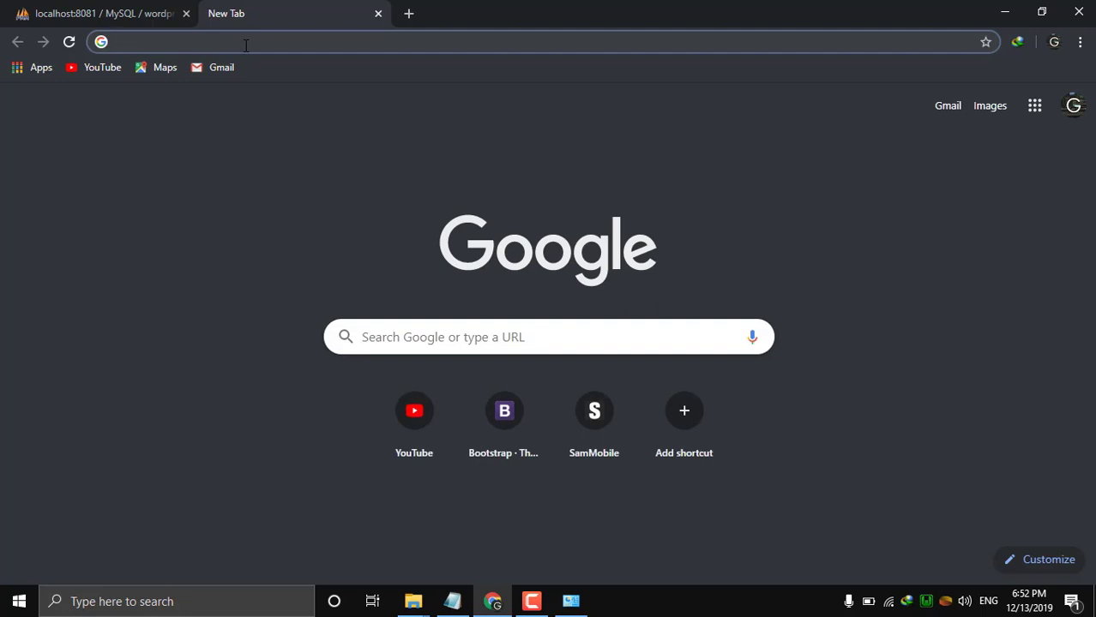
type("localhost:8081")
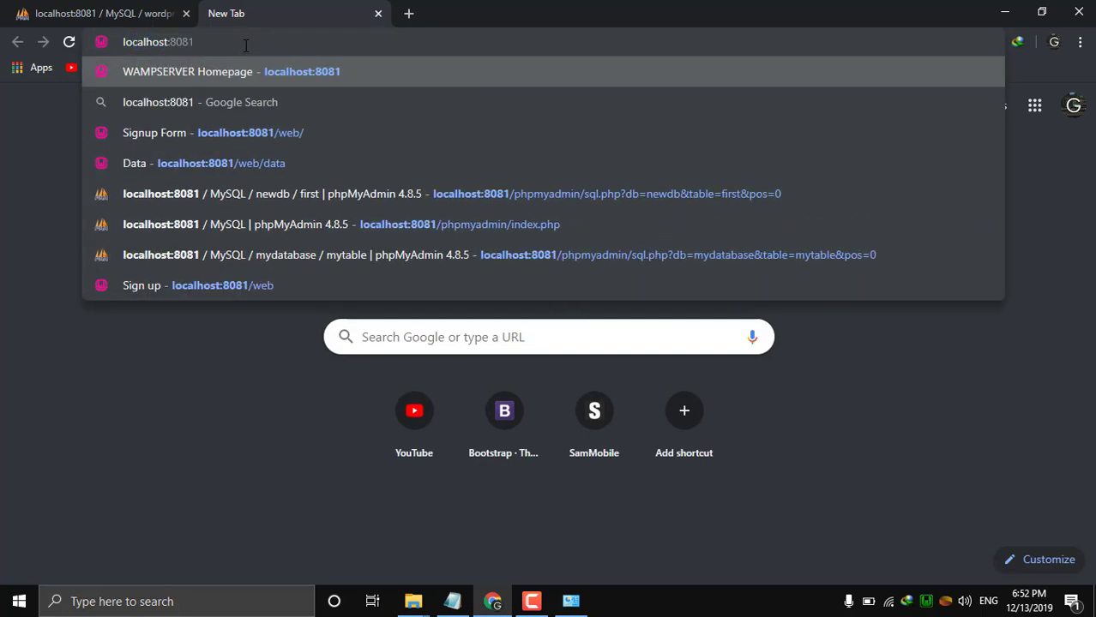
type("/")
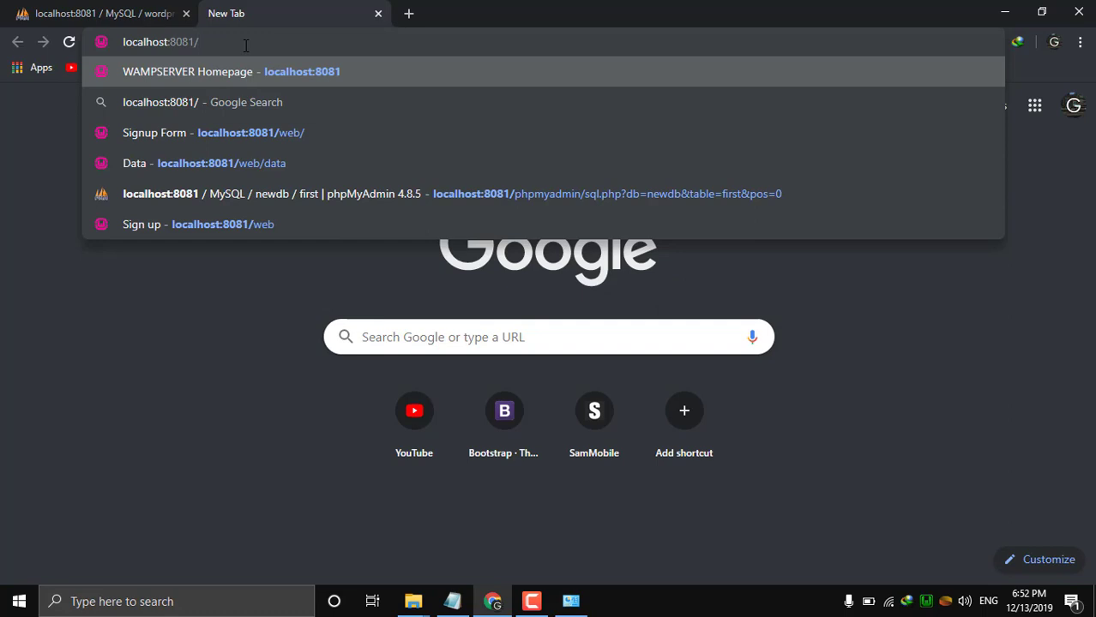
type("wor")
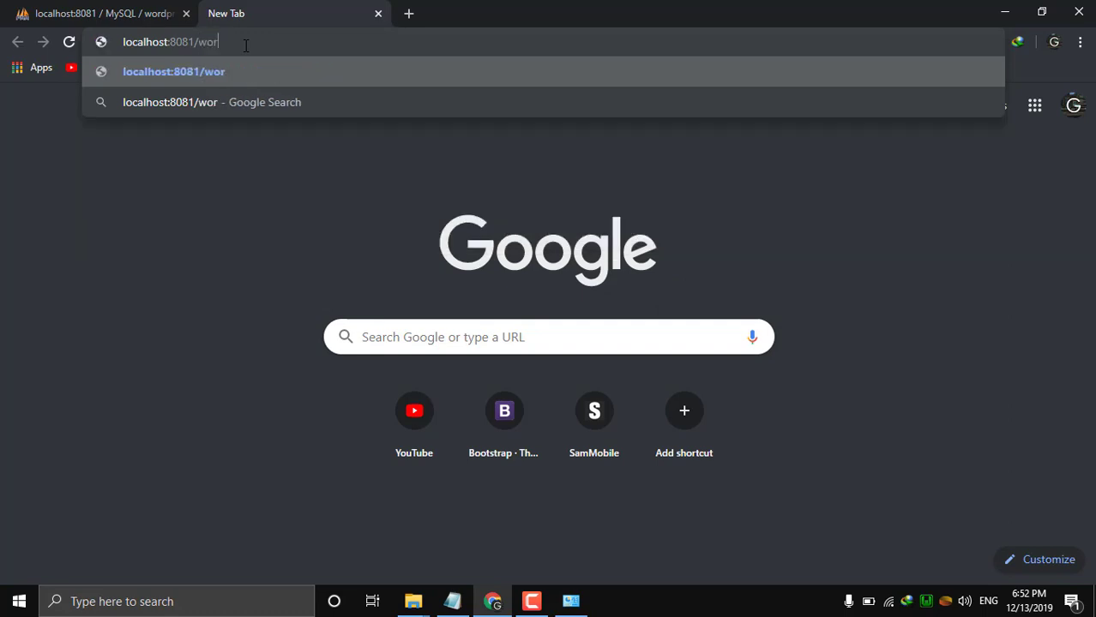
type("dpress")
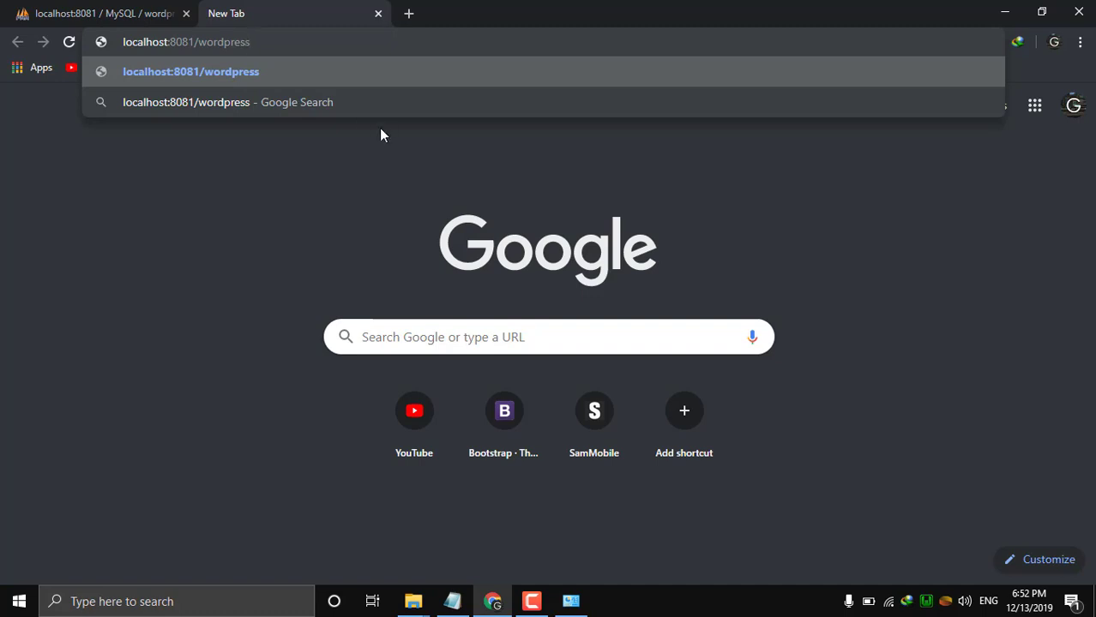
key("Return")
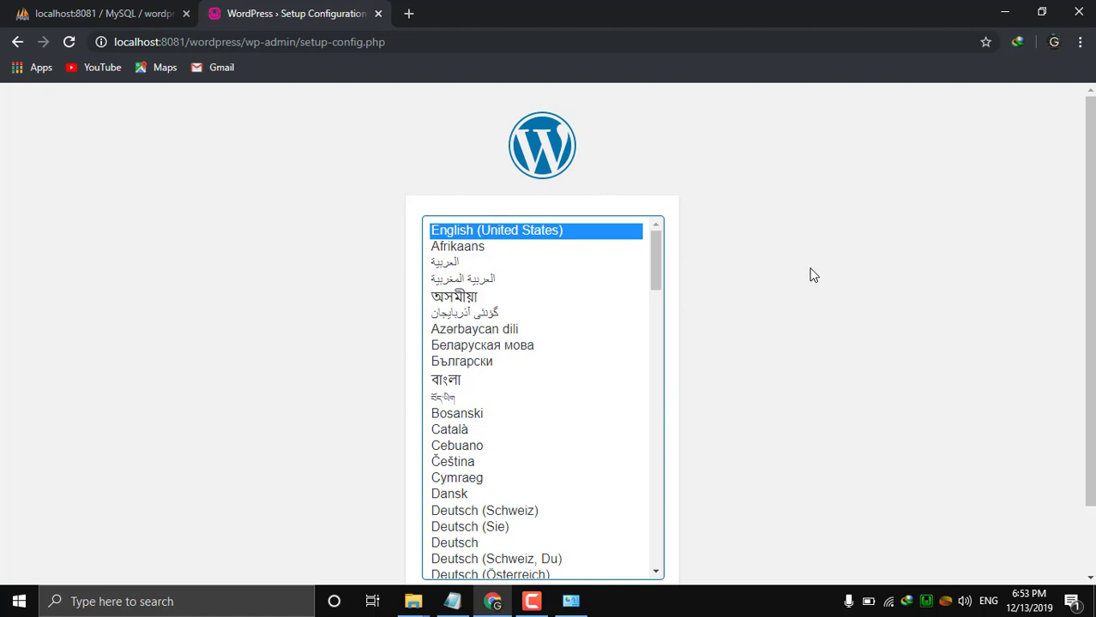
Pick English (United States) from the installer's language list and continue.
scroll(812, 273, "down", 1)
scroll(812, 273, "up", 1)
left_click_drag(657, 273, 671, 505)
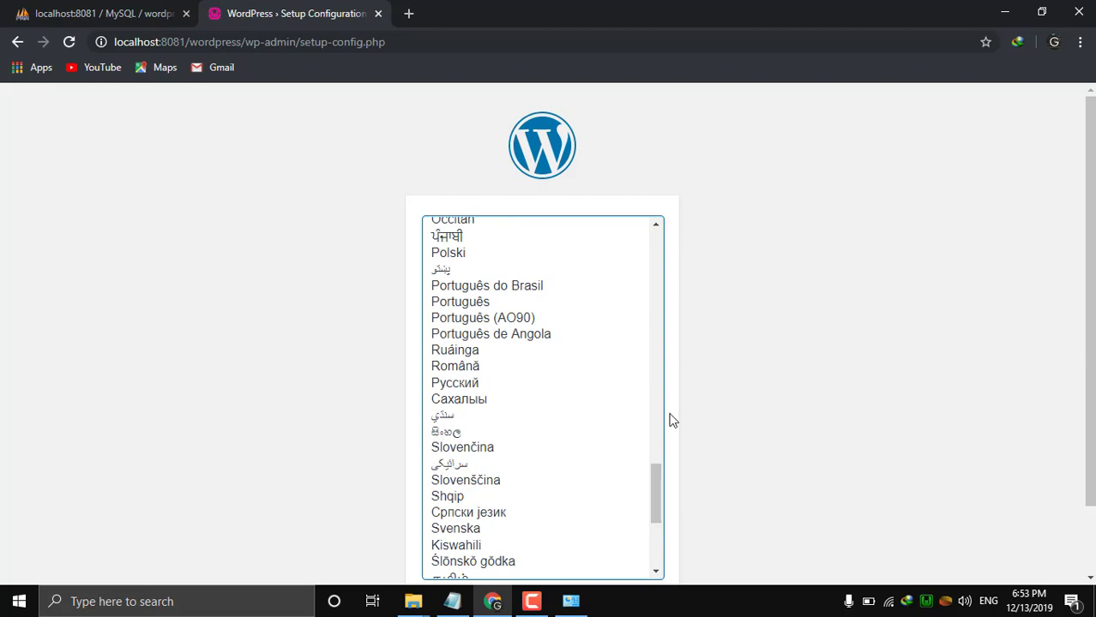
left_click_drag(662, 467, 693, 224)
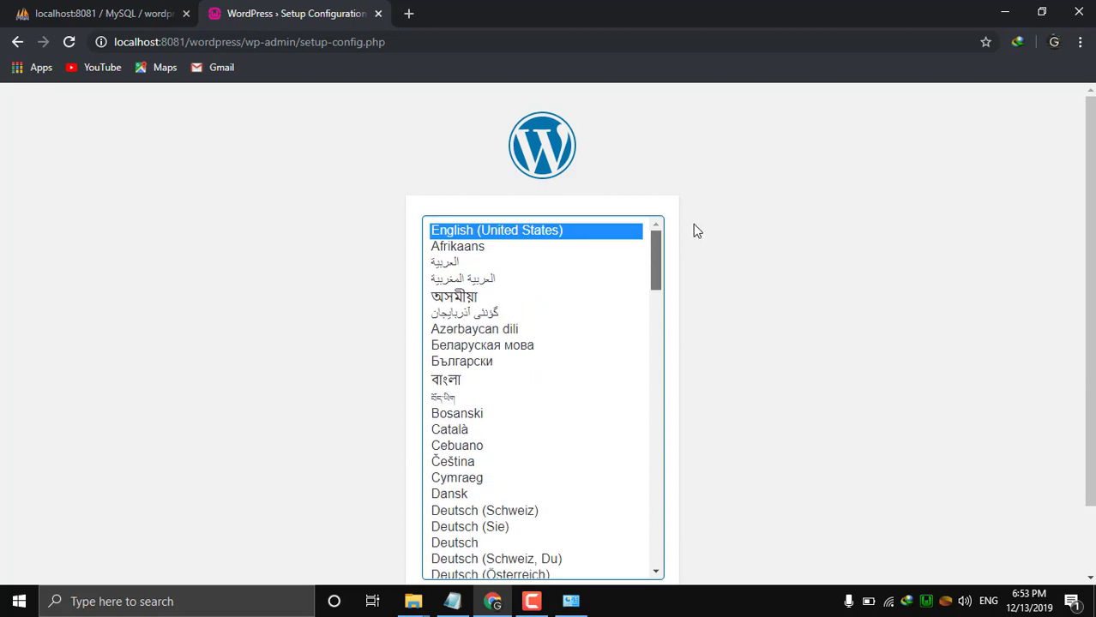
left_click(780, 245)
left_click(520, 230)
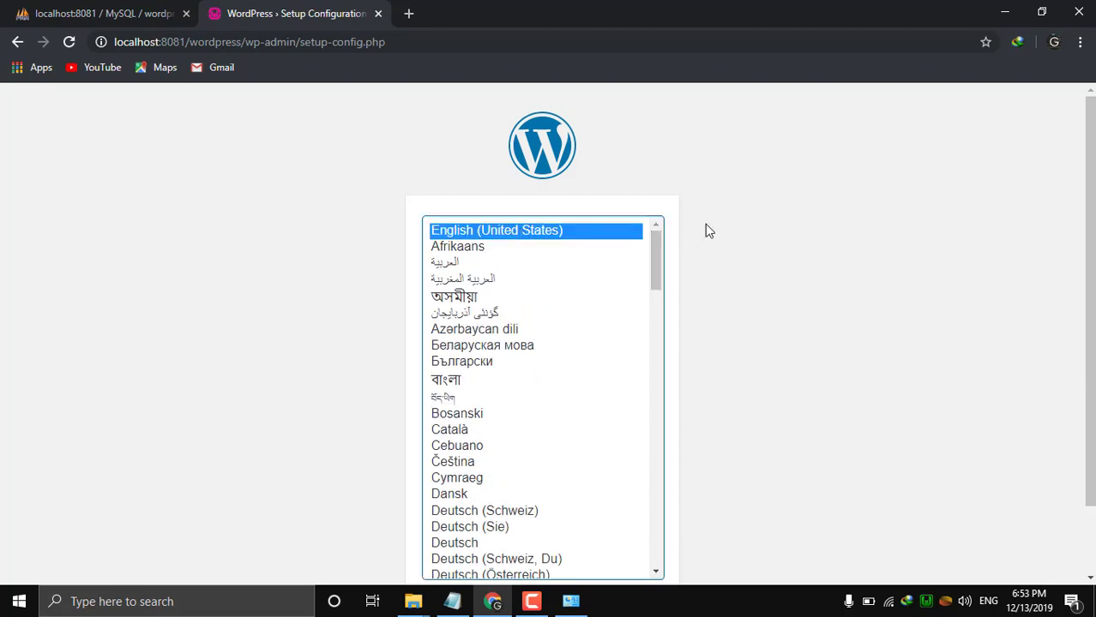
scroll(720, 343, "down", 2)
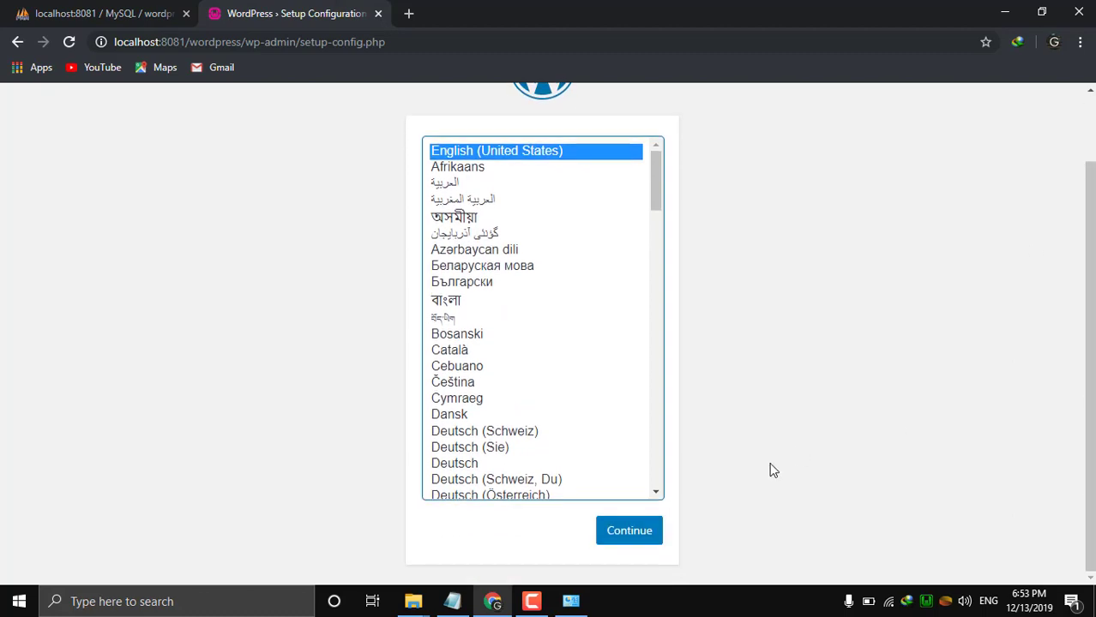
left_click(645, 537)
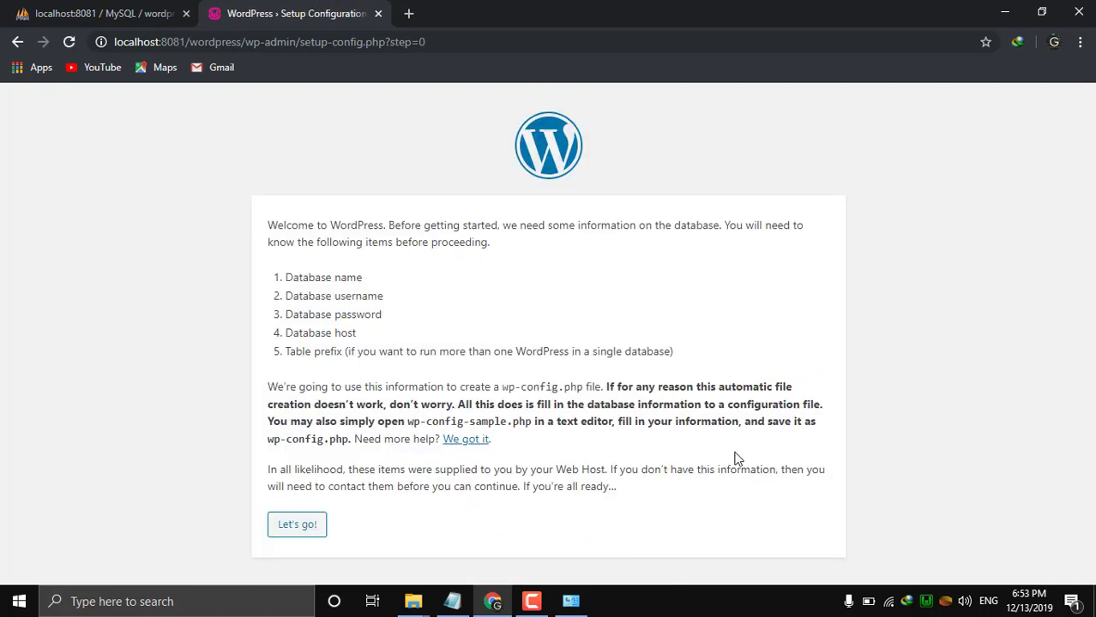
Begin the database form and enter 'wordpress' as the Database Name.
left_click(293, 530)
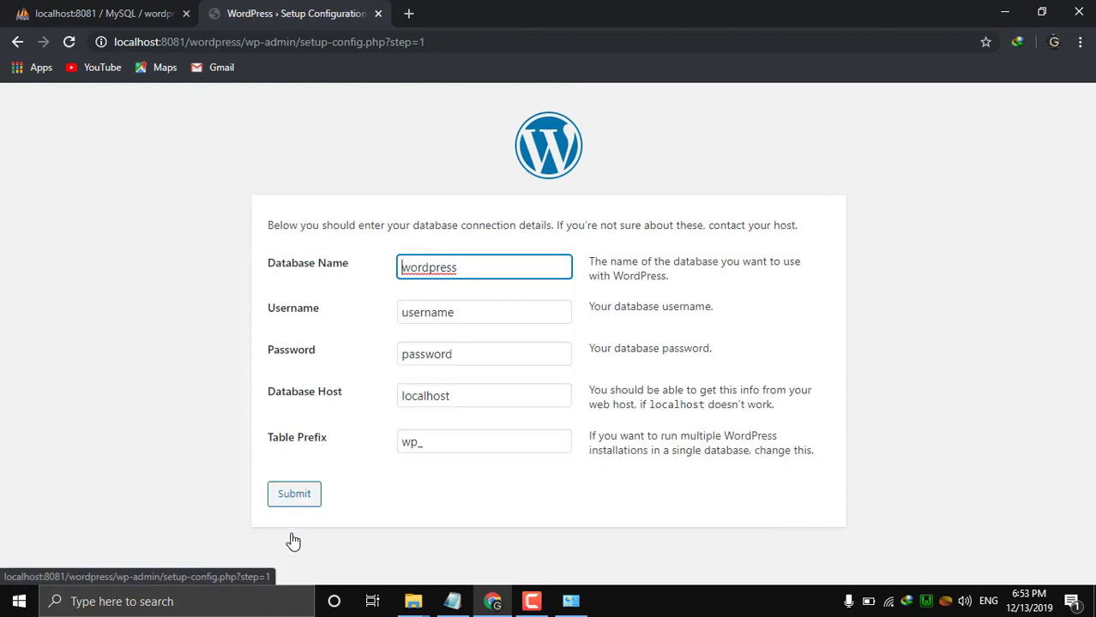
left_click(486, 277)
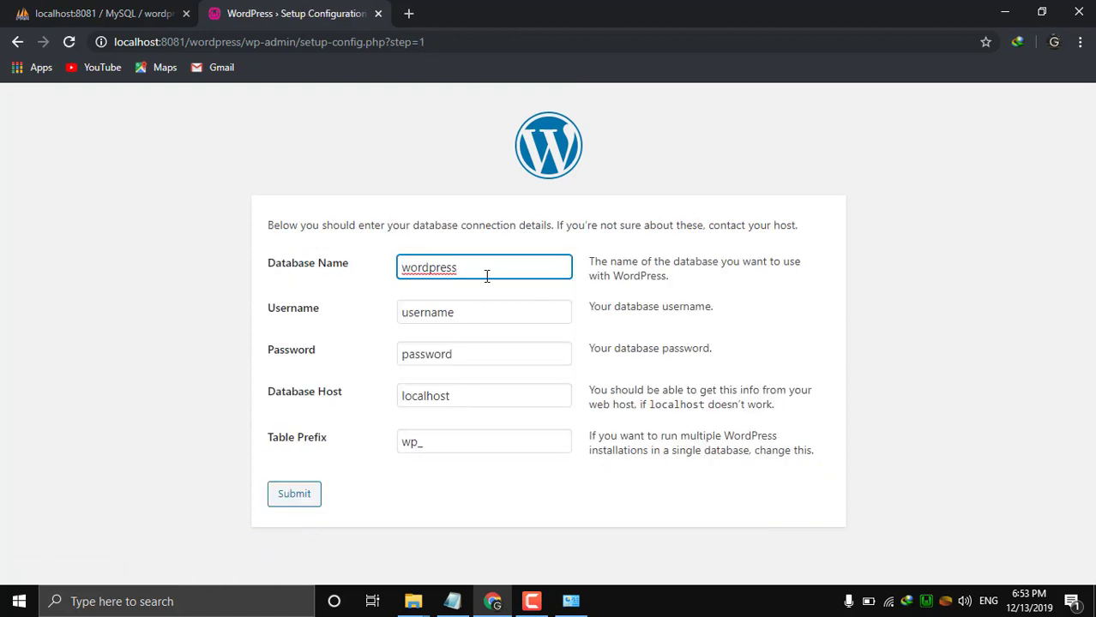
key("BackSpace")
key("BackSpace")
key("BackSpace")
key("BackSpace")
key("BackSpace")
key("BackSpace")
key("BackSpace")
key("BackSpace")
key("BackSpace")
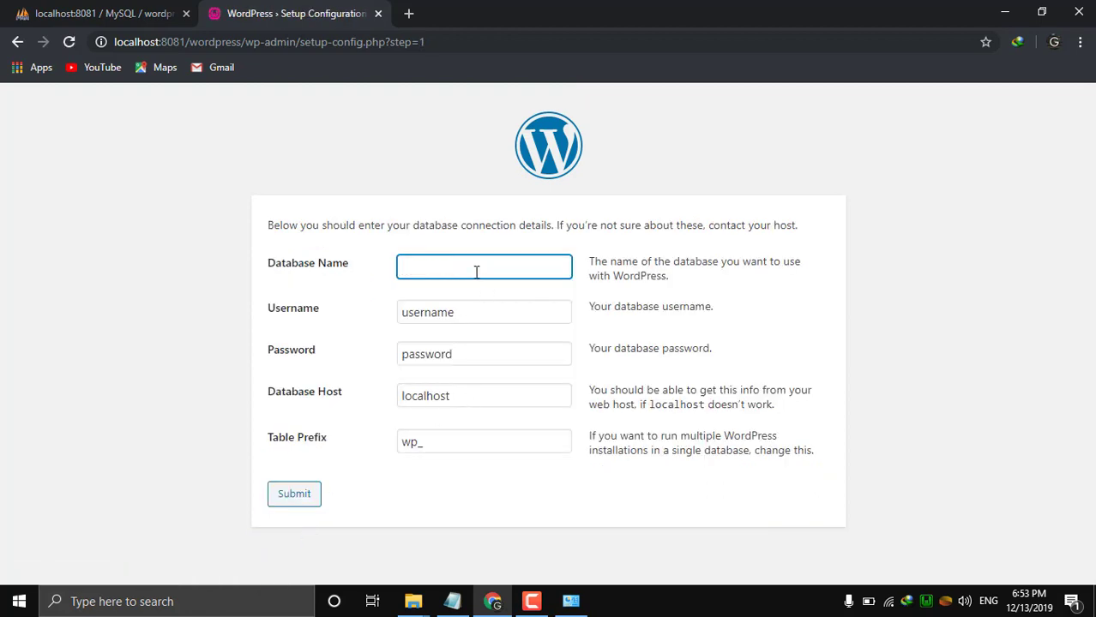
type("wordpress")
left_click(466, 307)
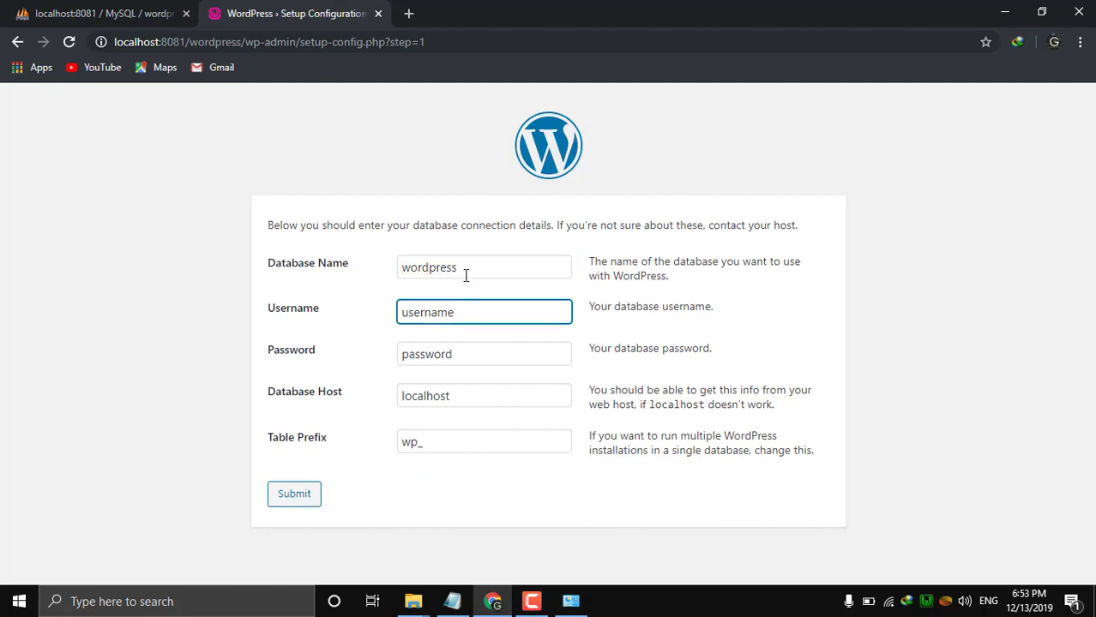
left_click(466, 269)
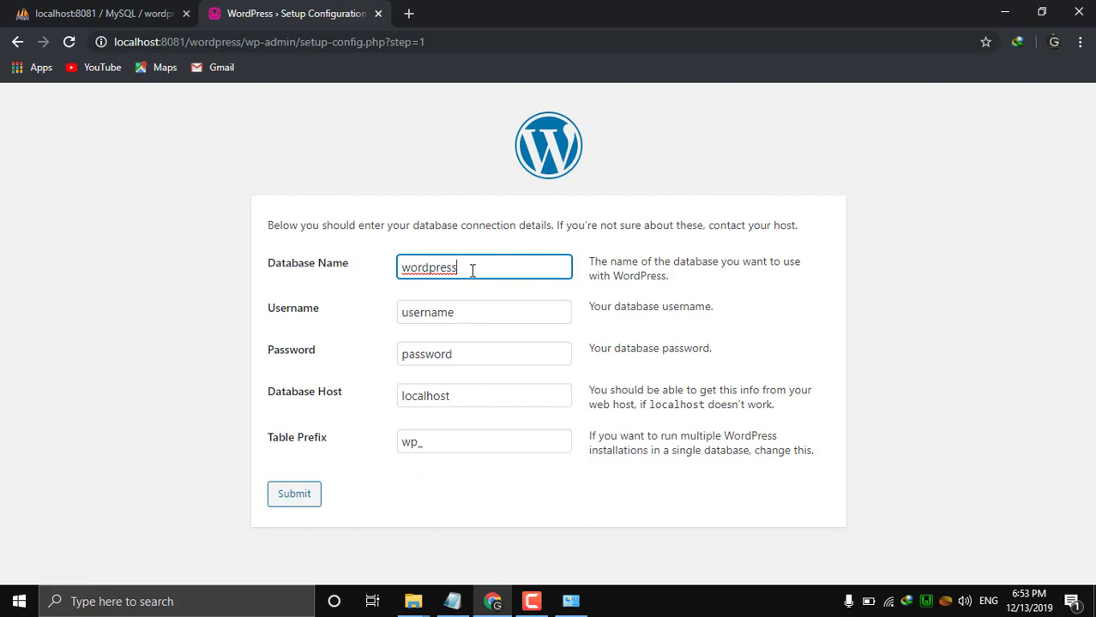
Enter username root, clear the password, keep host localhost, and submit the details.
left_click(456, 311)
key("BackSpace")
key("BackSpace")
key("BackSpace")
key("BackSpace")
key("BackSpace")
key("BackSpace")
key("BackSpace")
key("BackSpace")
type("root")
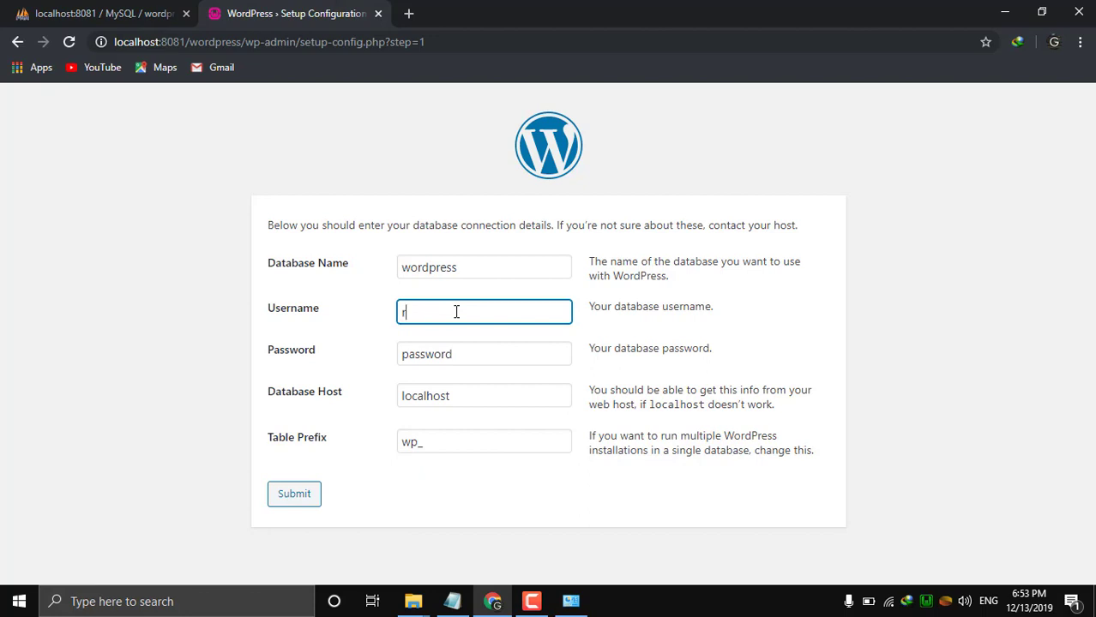
left_click(466, 348)
key("BackSpace")
key("BackSpace")
key("BackSpace")
key("BackSpace")
key("BackSpace")
key("BackSpace")
key("BackSpace")
key("BackSpace")
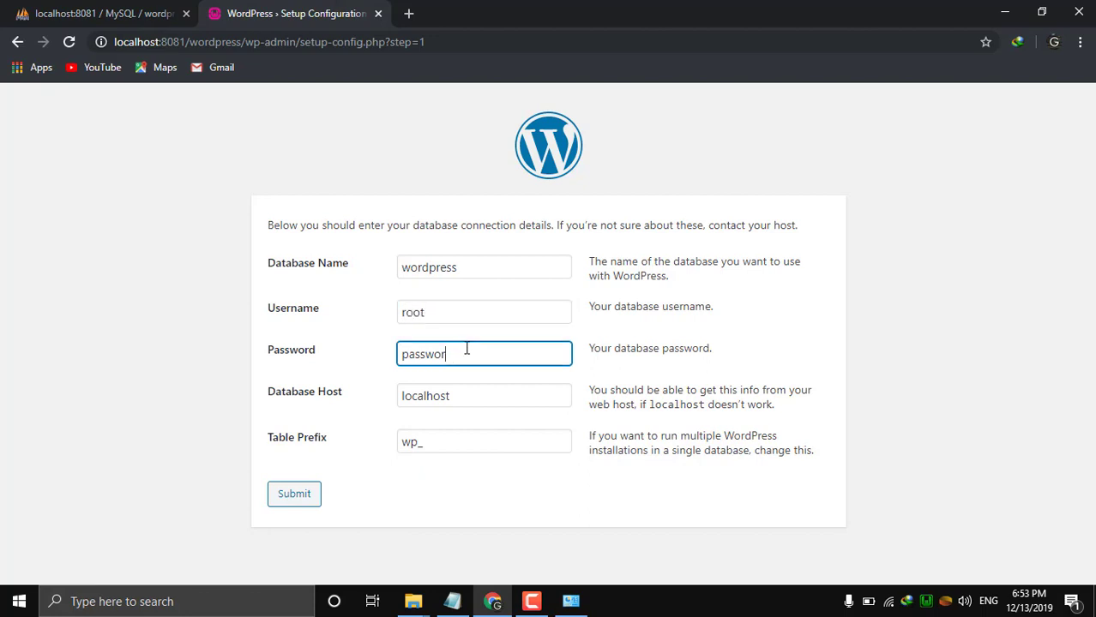
left_click(459, 395)
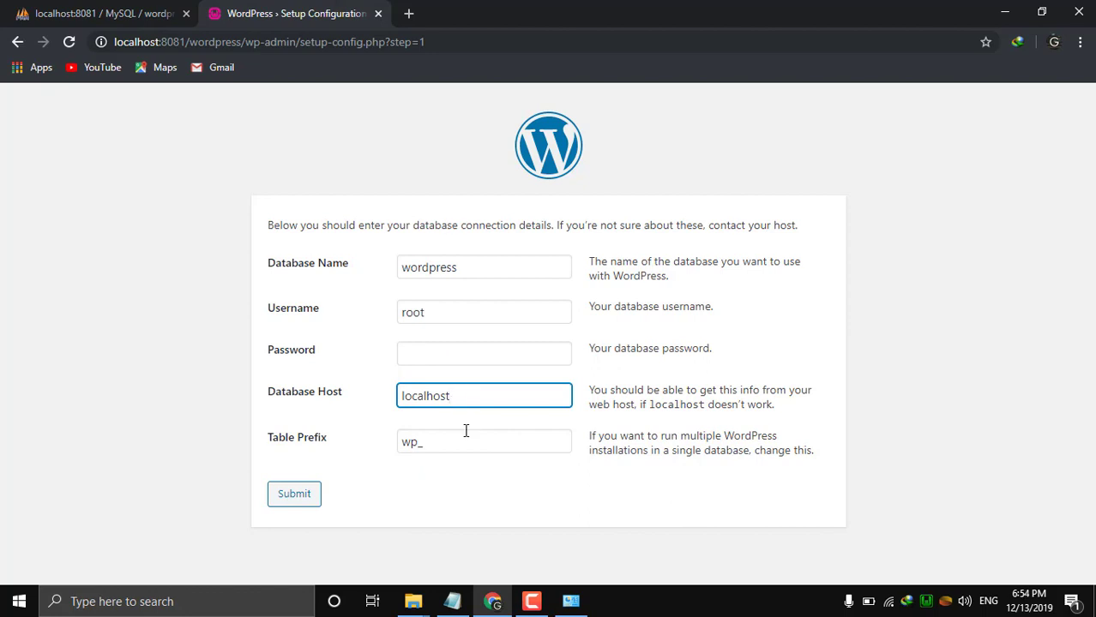
left_click(292, 499)
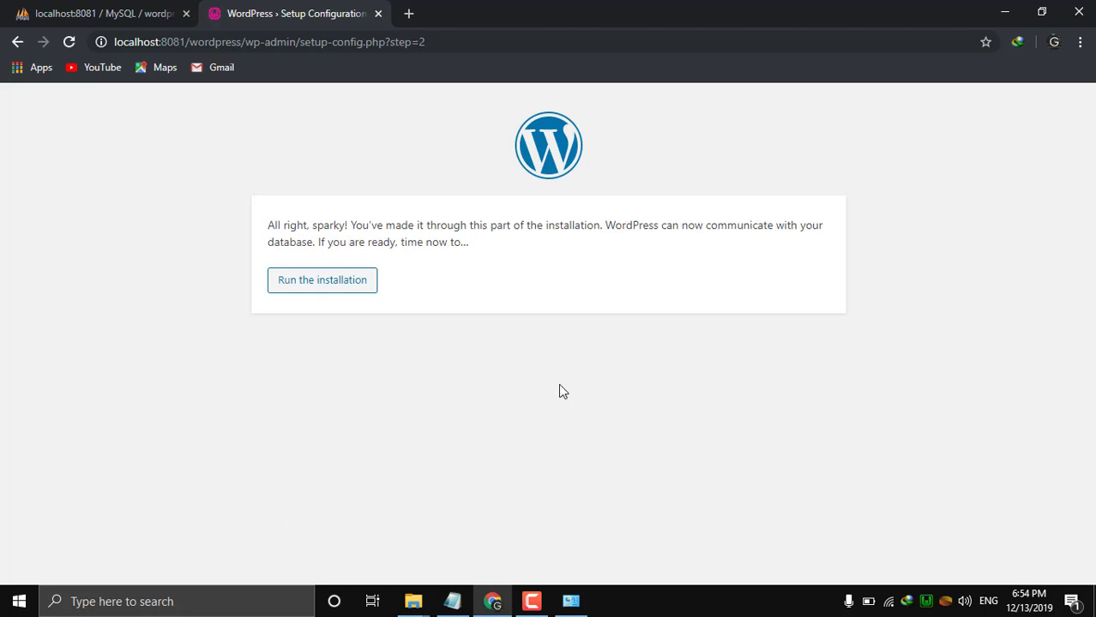
Run the WordPress installation and enter 'Destinations Sri Lanka' as the Site Title.
left_click(359, 286)
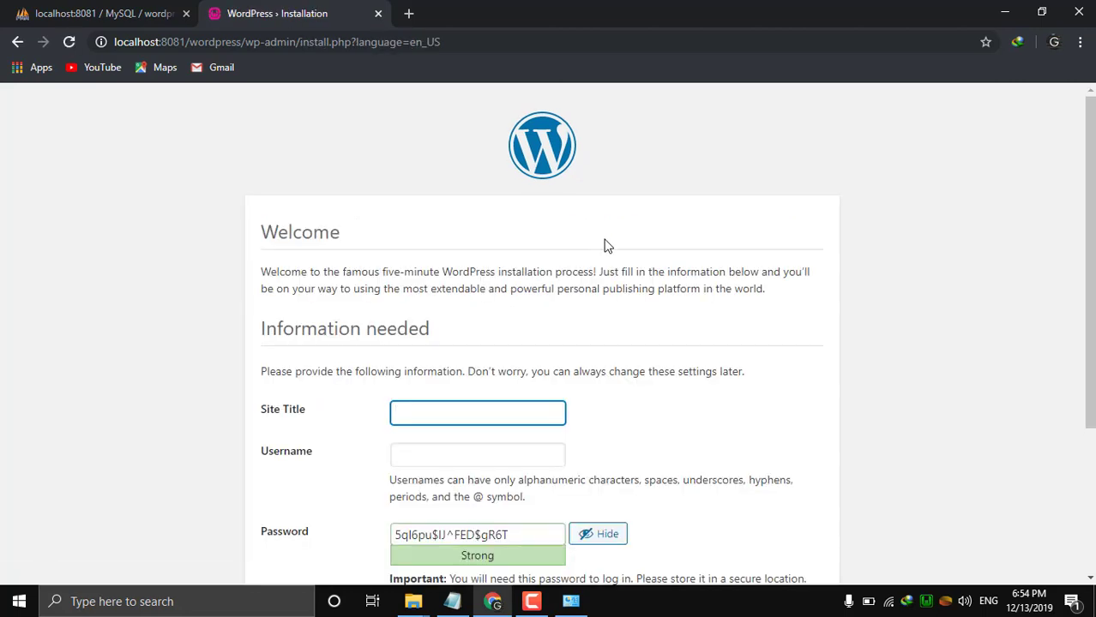
scroll(604, 246, "down", 1)
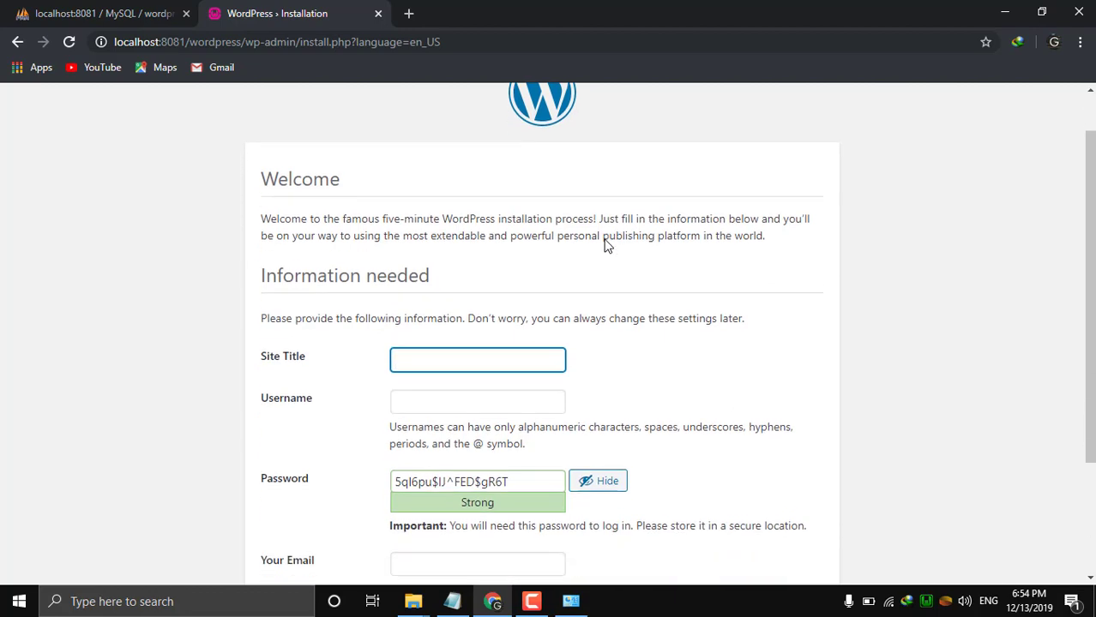
scroll(604, 246, "up", 1)
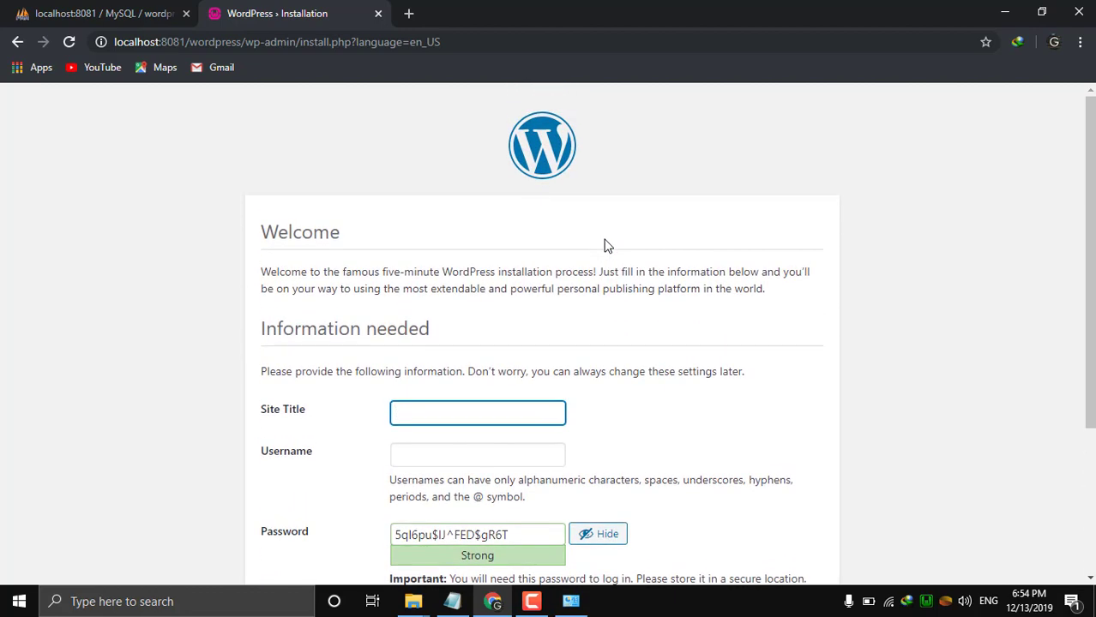
scroll(604, 246, "down", 1)
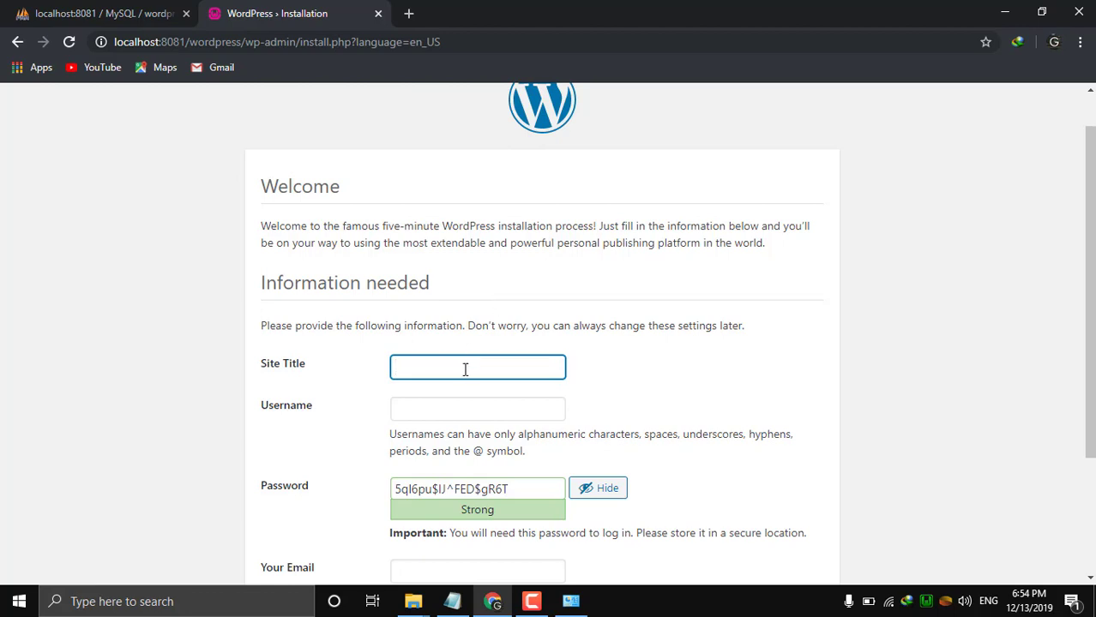
type("Destinations Sri Lanka")
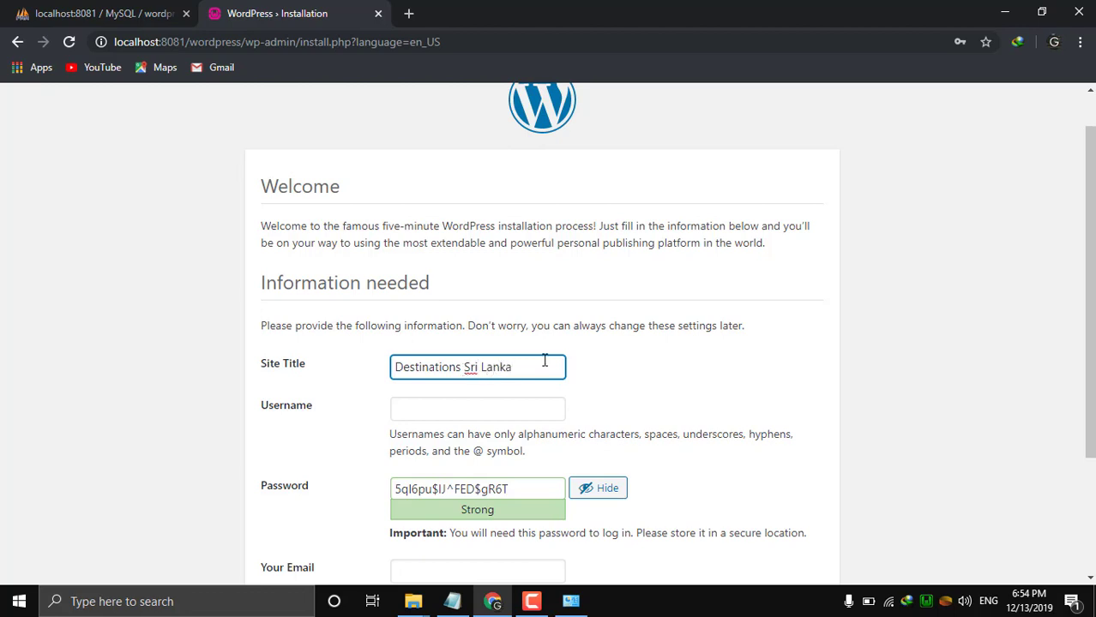
left_click(659, 367)
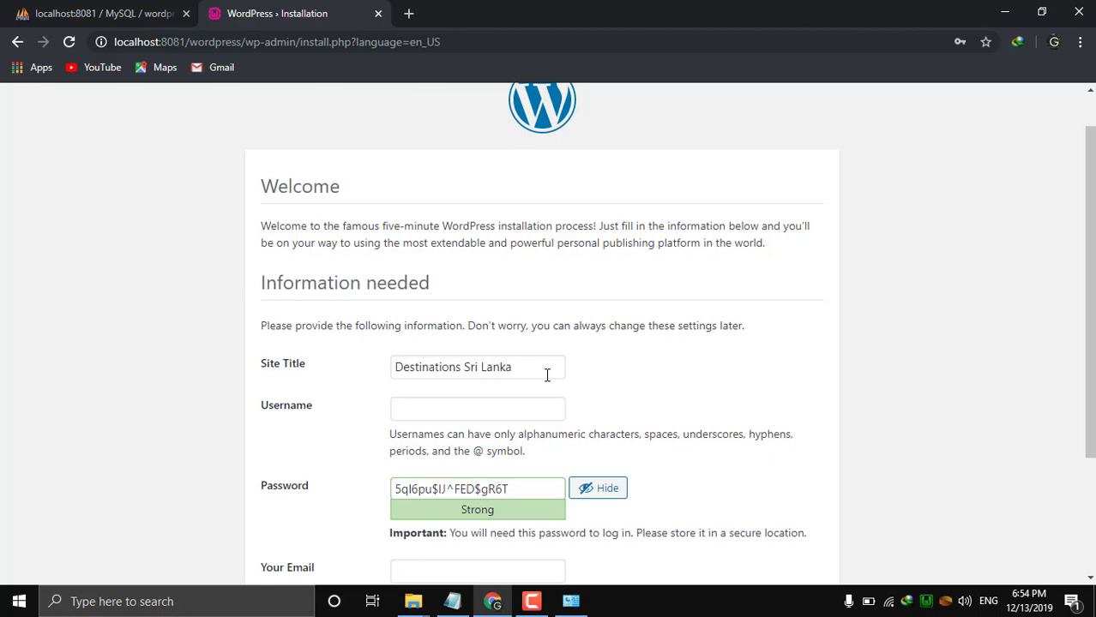
Enter the admin username and replace the generated password with a custom admin password.
scroll(467, 425, "down", 1)
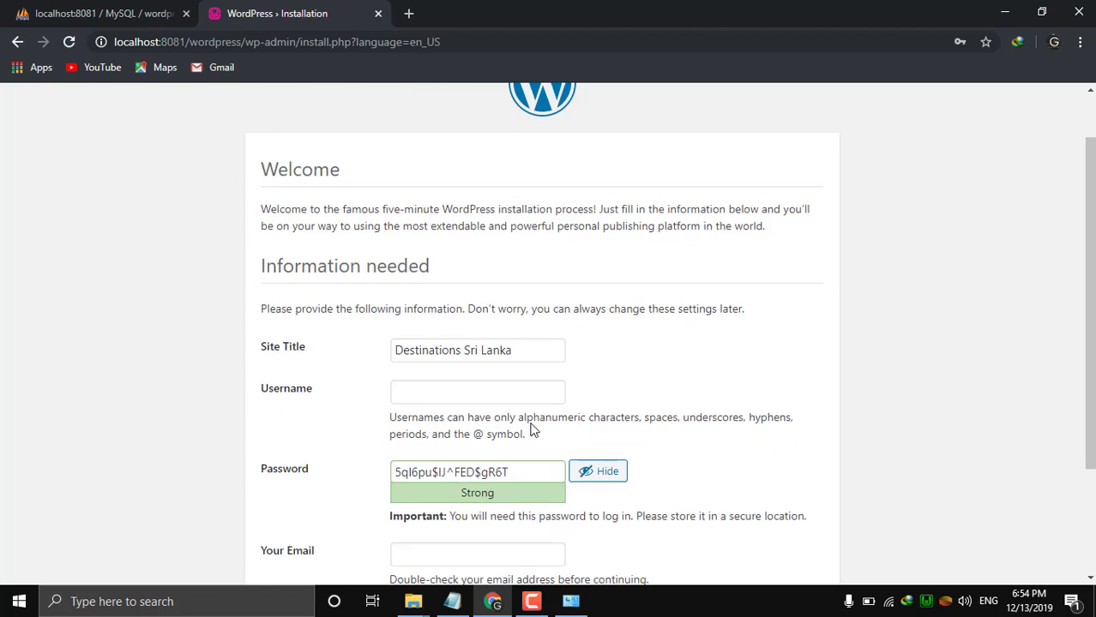
left_click(471, 393)
scroll(470, 394, "down", 1)
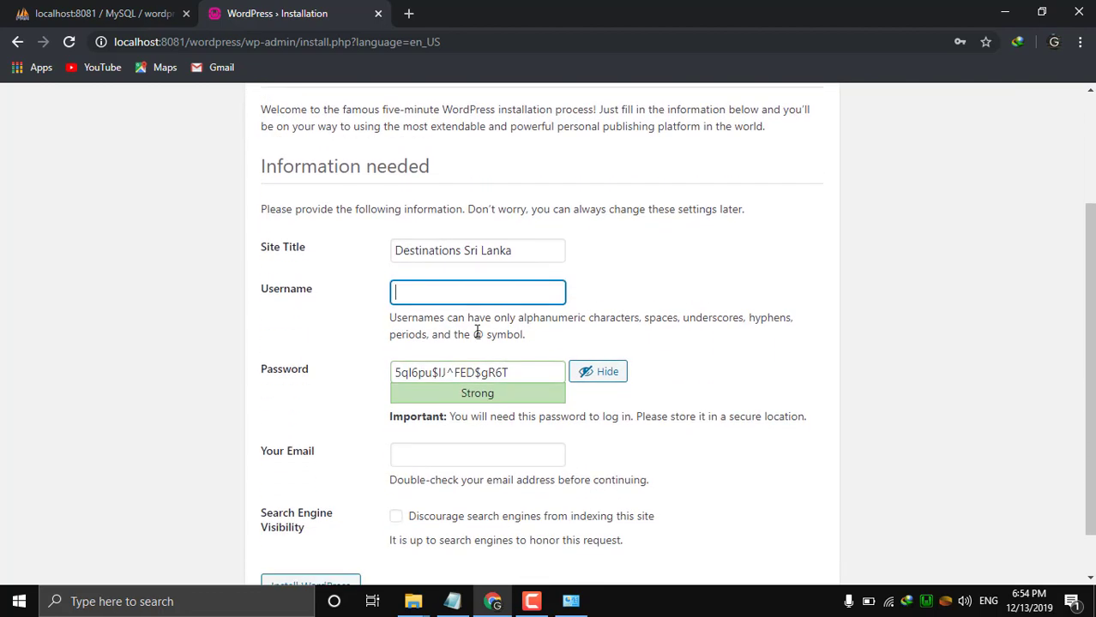
type("sachin")
left_click(548, 370)
key("BackSpace")
key("BackSpace")
key("BackSpace")
key("BackSpace")
key("BackSpace")
key("BackSpace")
key("BackSpace")
key("BackSpace")
key("BackSpace")
key("BackSpace")
key("BackSpace")
key("BackSpace")
key("BackSpace")
key("BackSpace")
key("BackSpace")
key("BackSpace")
key("BackSpace")
key("BackSpace")
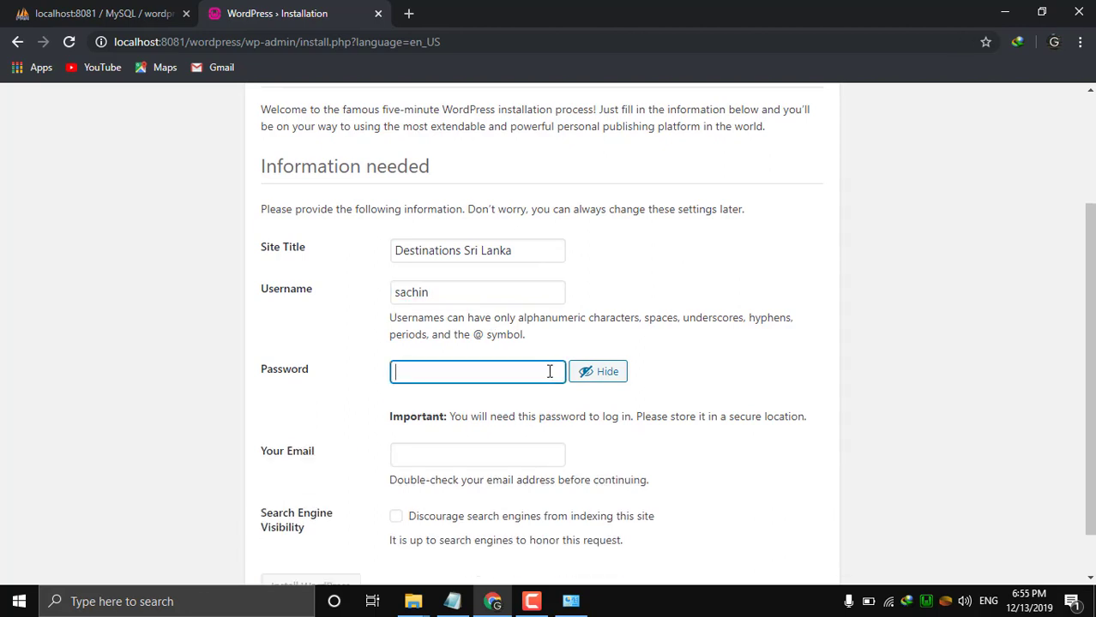
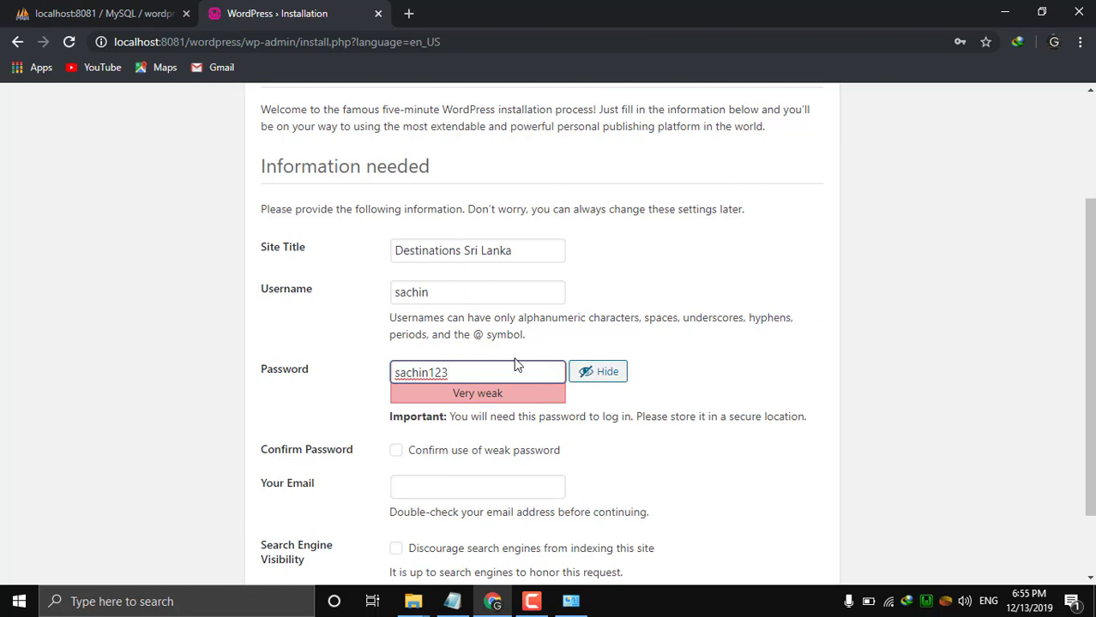
left_click(691, 371)
Fill in the admin e-mail, confirm use of the weak password, and install WordPress.
scroll(693, 371, "down", 1)
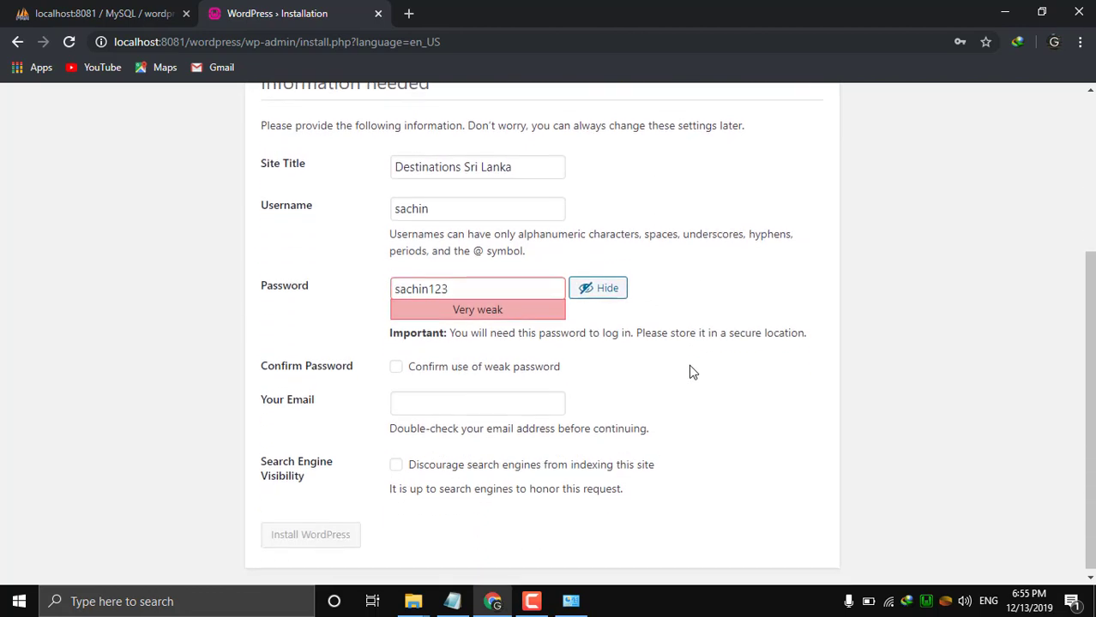
left_click(464, 408)
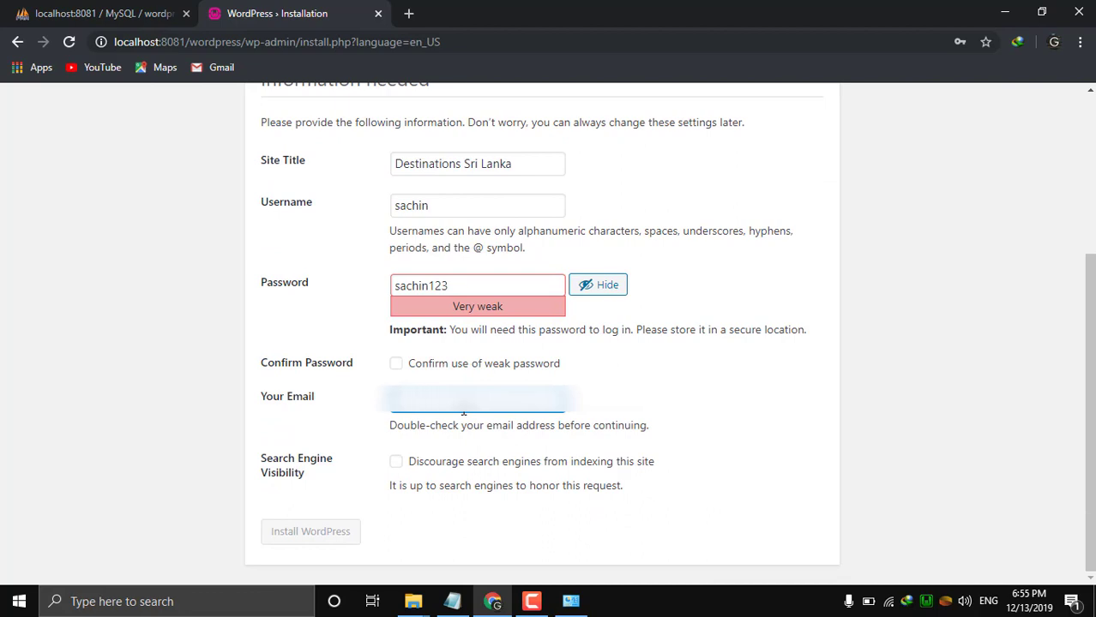
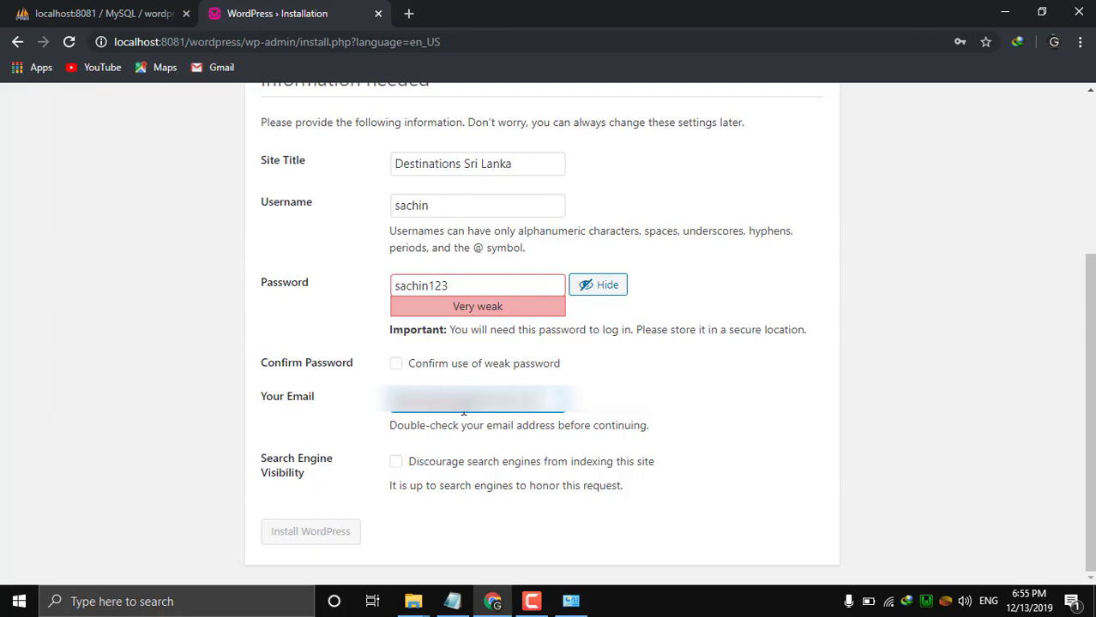
left_click(644, 415)
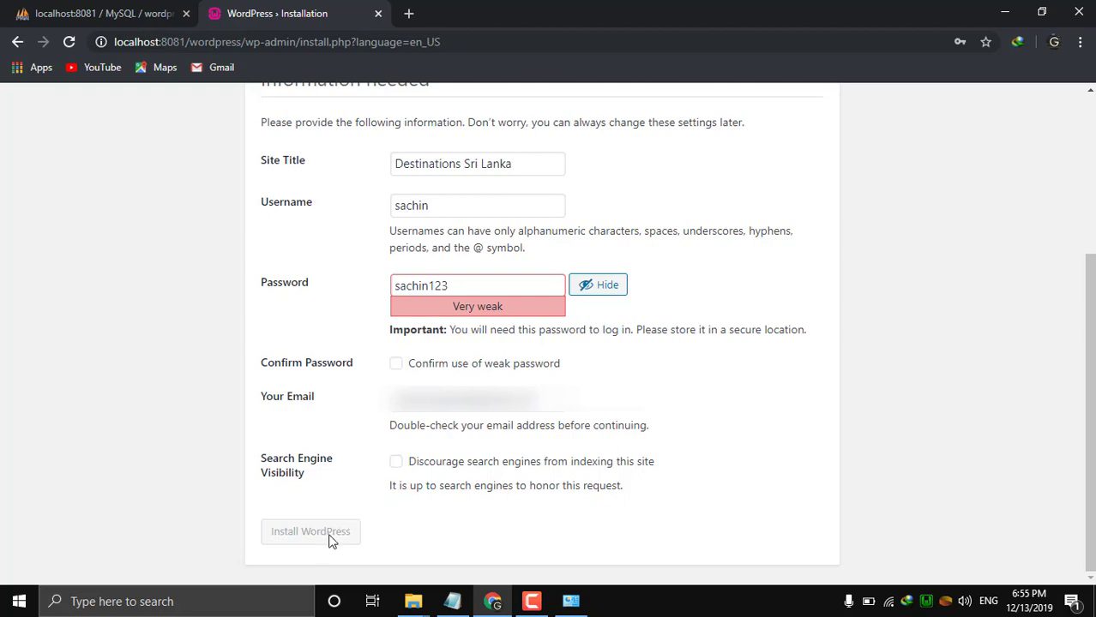
left_click(398, 367)
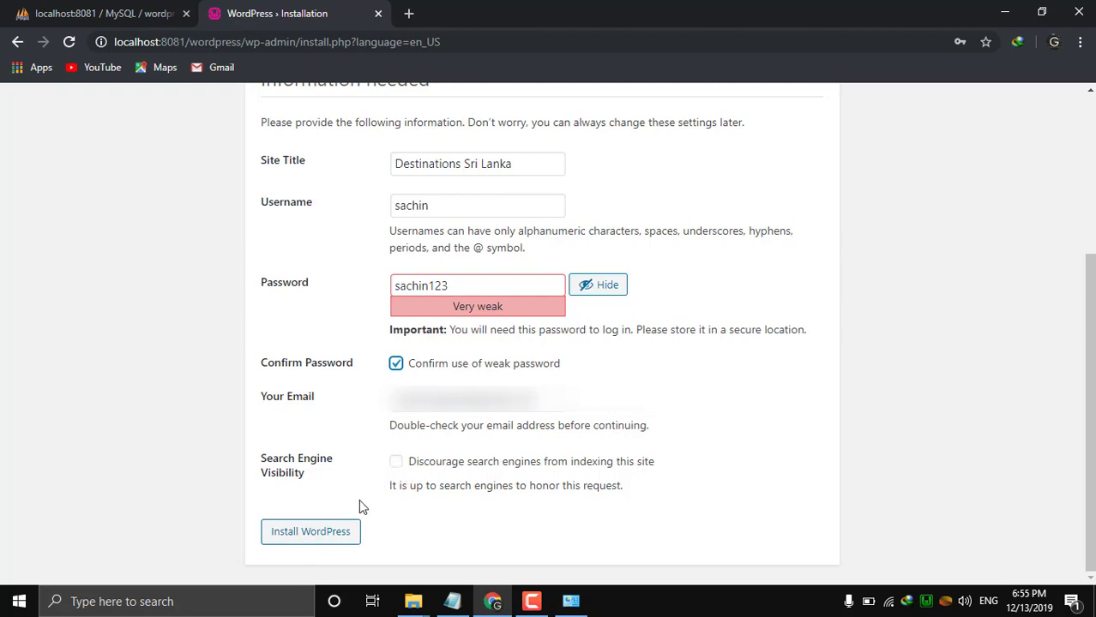
left_click(313, 535)
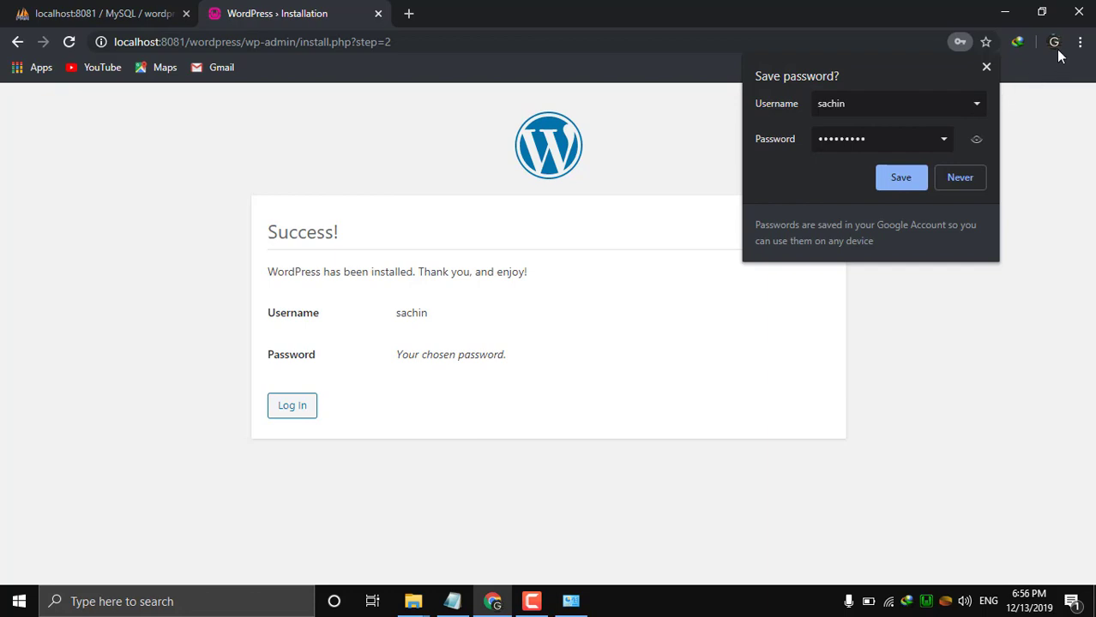
Dismiss Chrome's save-password prompt, go to the login page, and autofill the saved admin credentials.
left_click(901, 178)
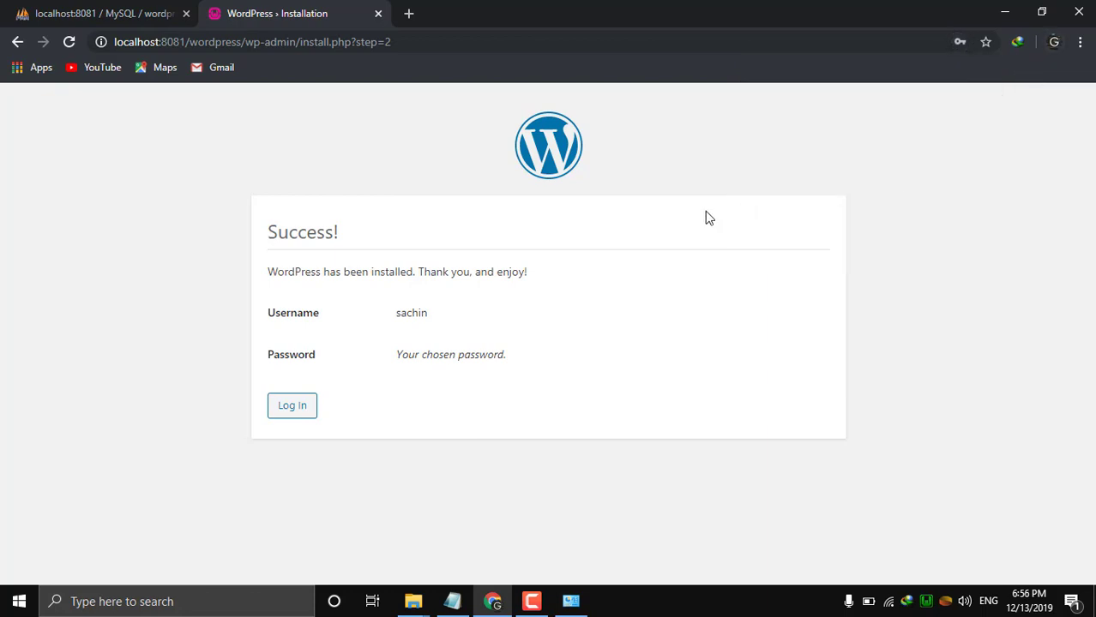
left_click(302, 419)
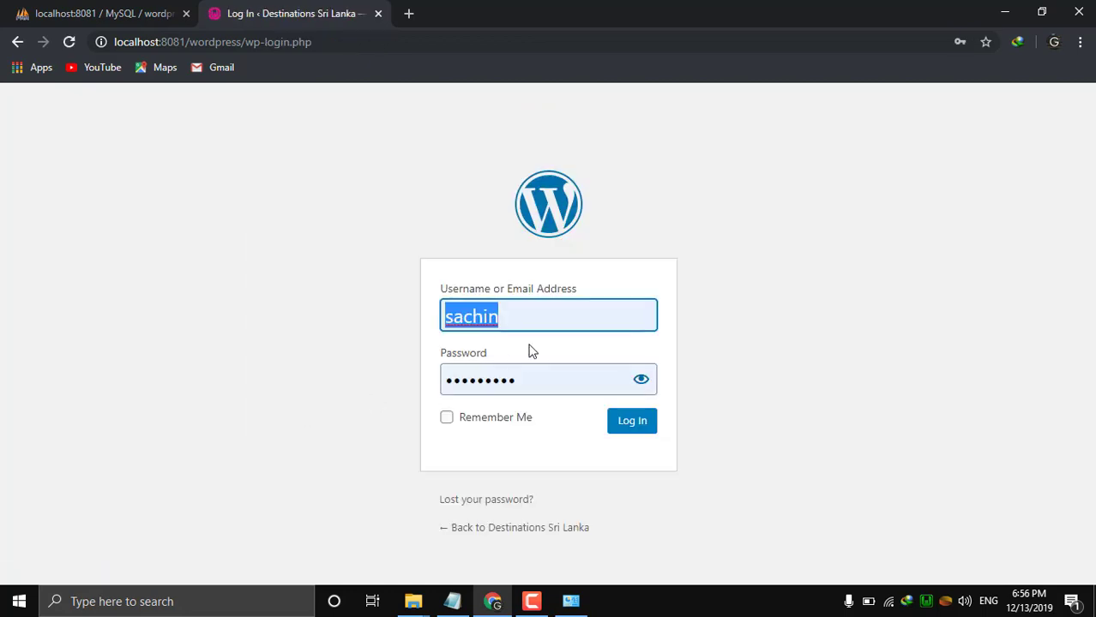
left_click(521, 316)
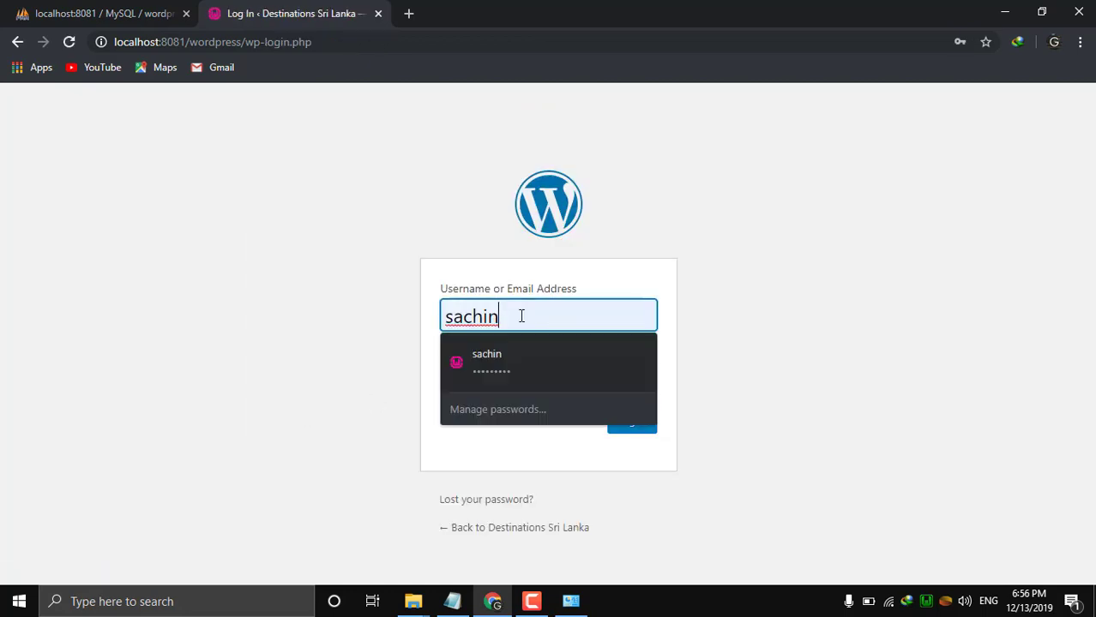
left_click(566, 349)
left_click(545, 379)
left_click(385, 439)
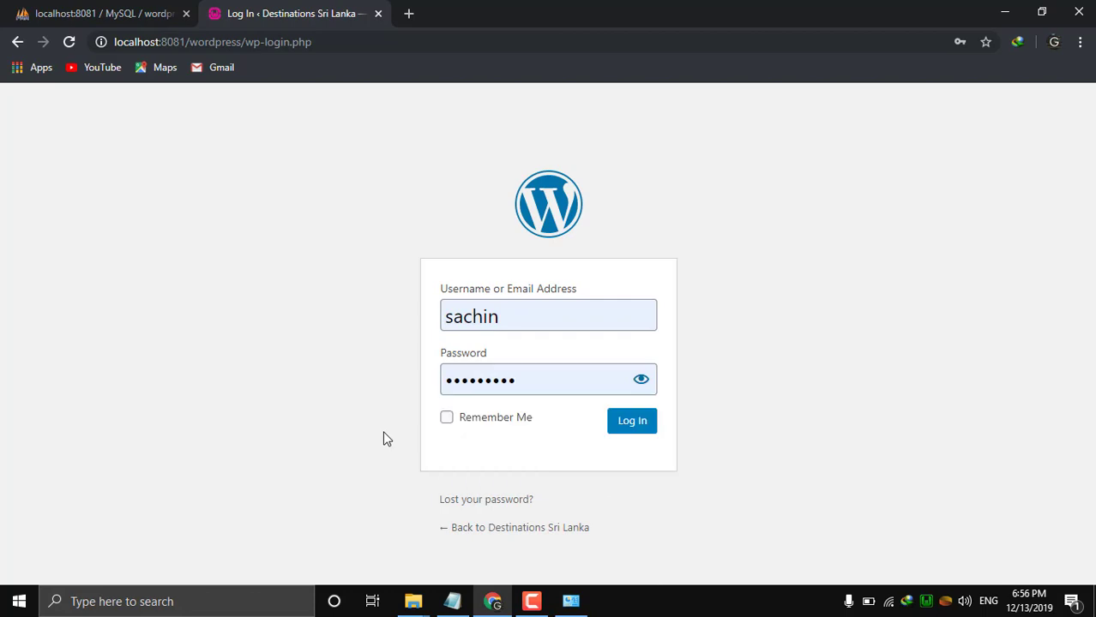
Log in to the dashboard, open Visit Site in a new tab, and return to the Dashboard tab.
left_click(623, 428)
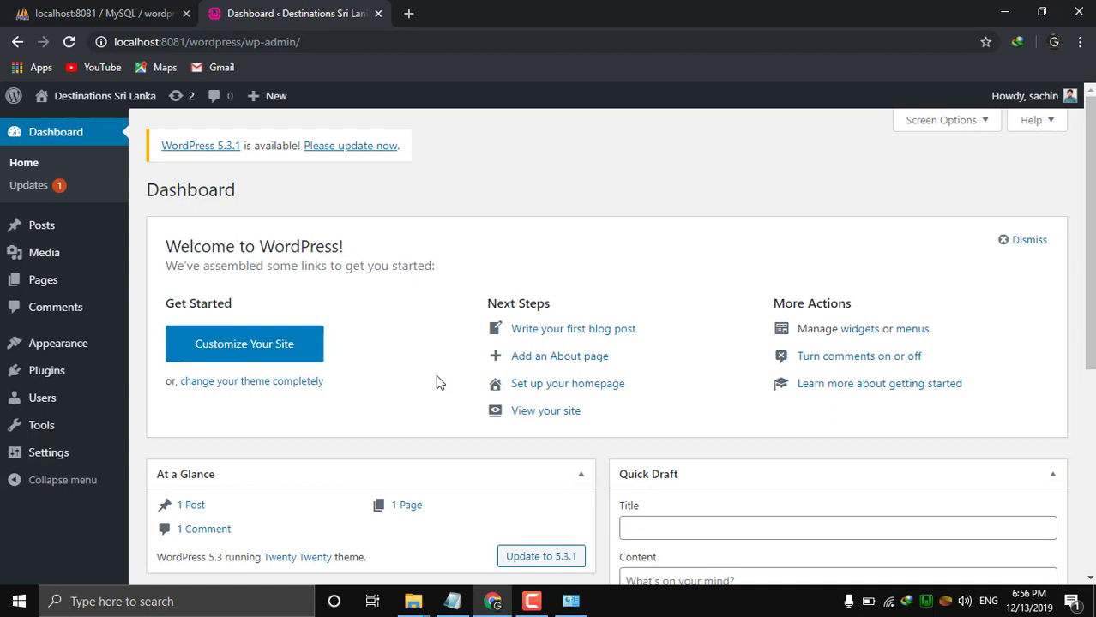
mouse_move(81, 104)
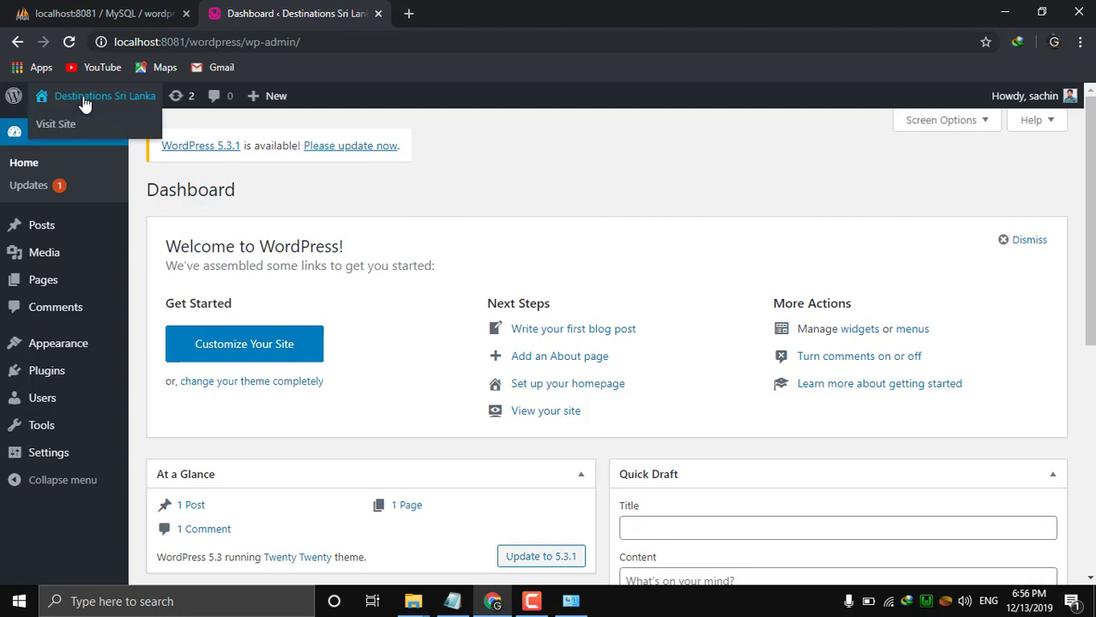
right_click(60, 125)
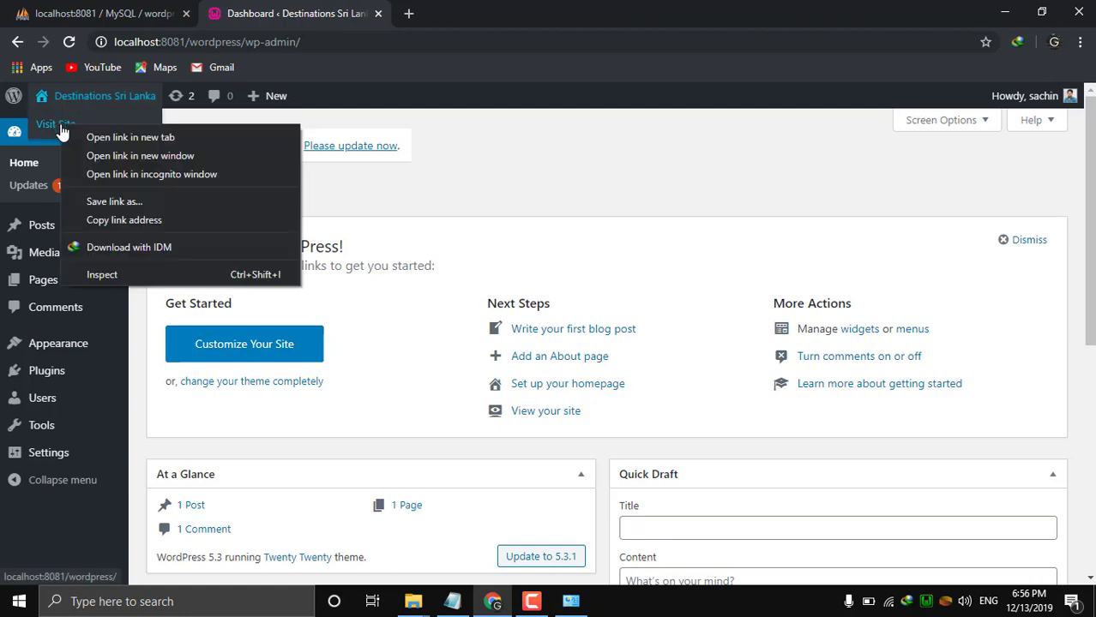
left_click(104, 141)
left_click(463, 13)
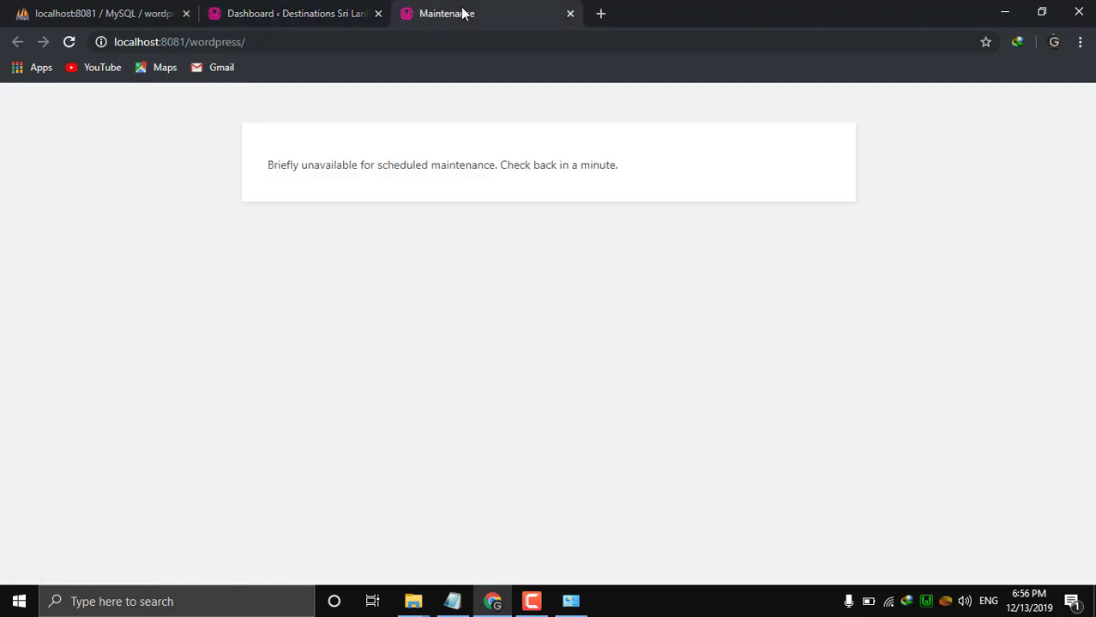
left_click(305, 14)
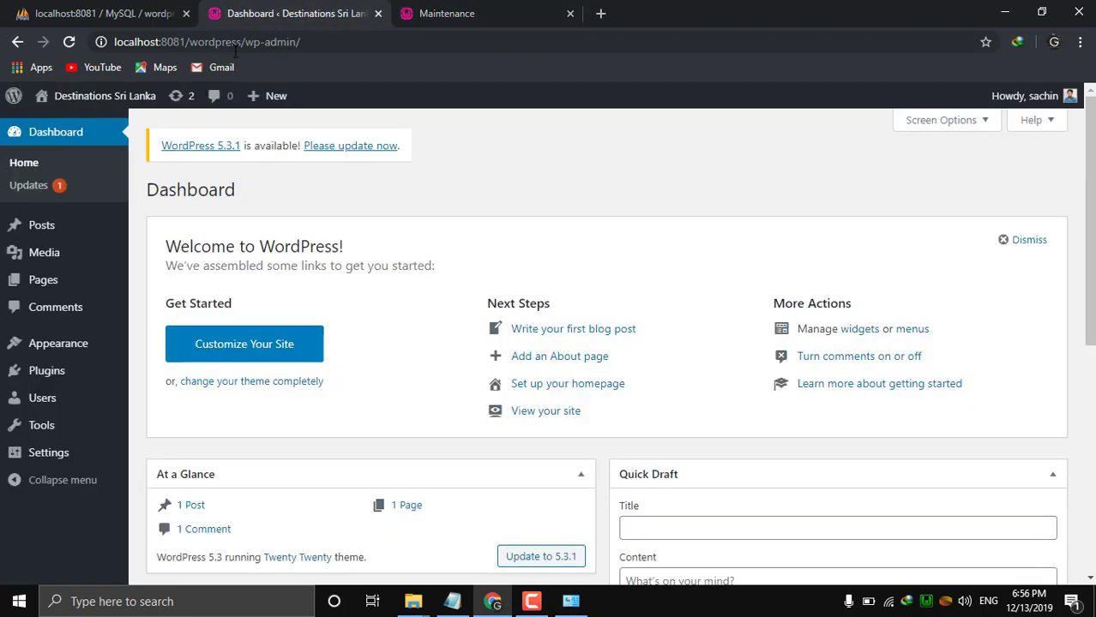
mouse_move(99, 103)
Visit the front end and scroll through the Hello world! post and sidebar widgets.
left_click(64, 134)
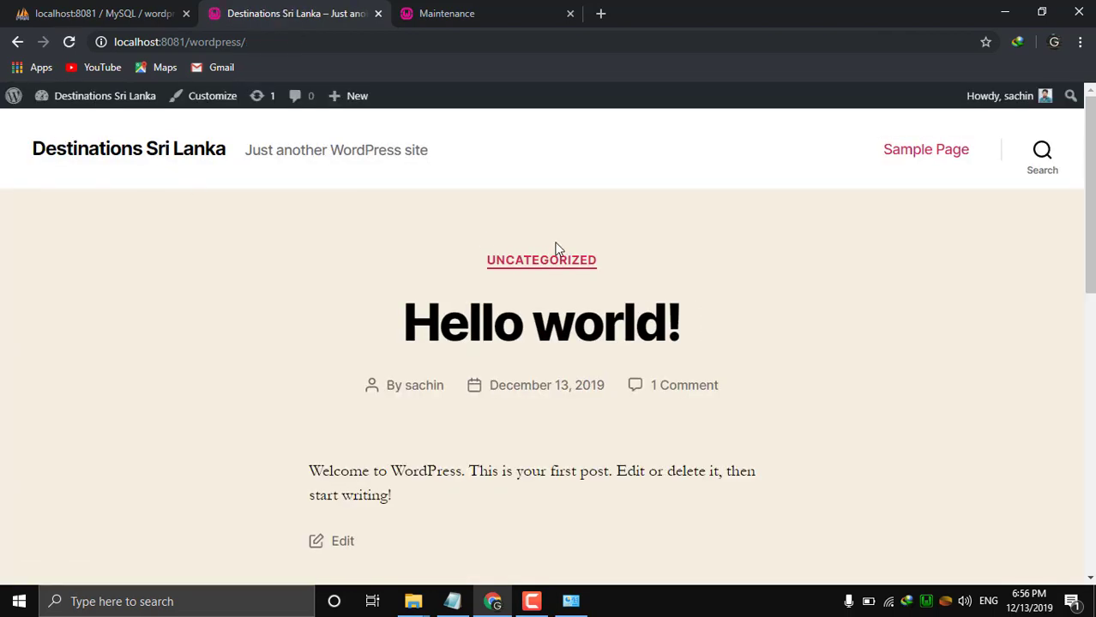
scroll(554, 248, "down", 8)
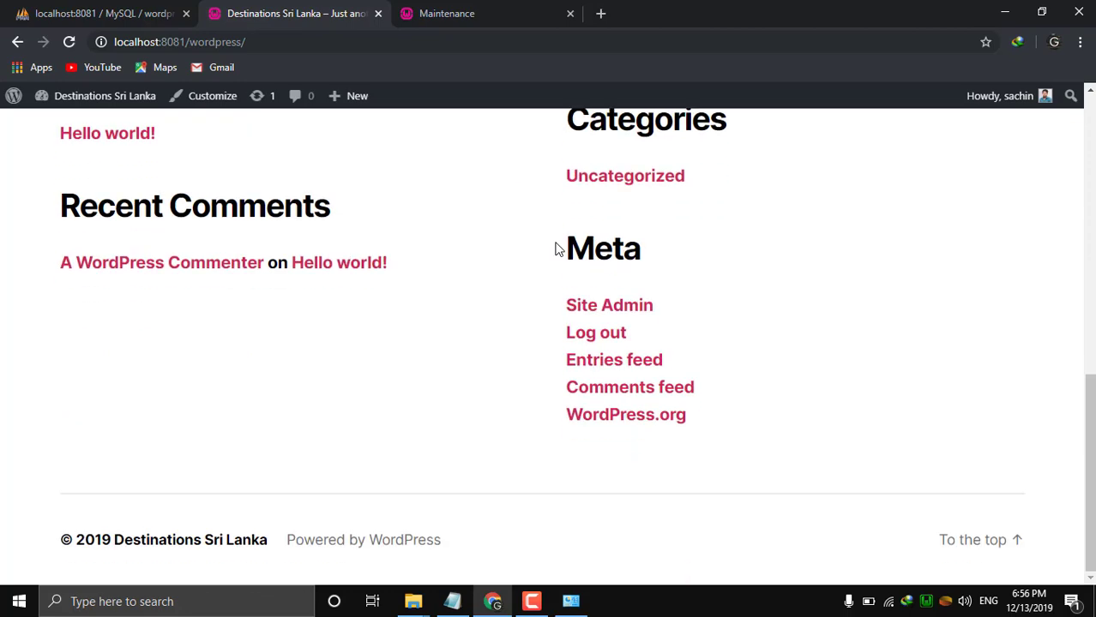
scroll(555, 249, "up", 8)
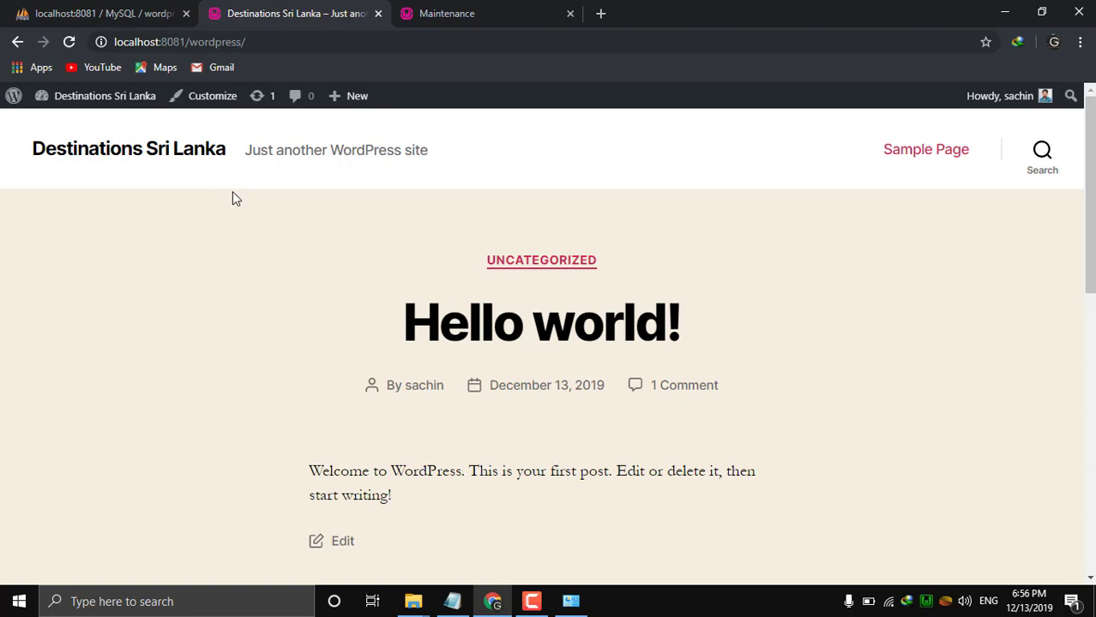
scroll(233, 193, "down", 5)
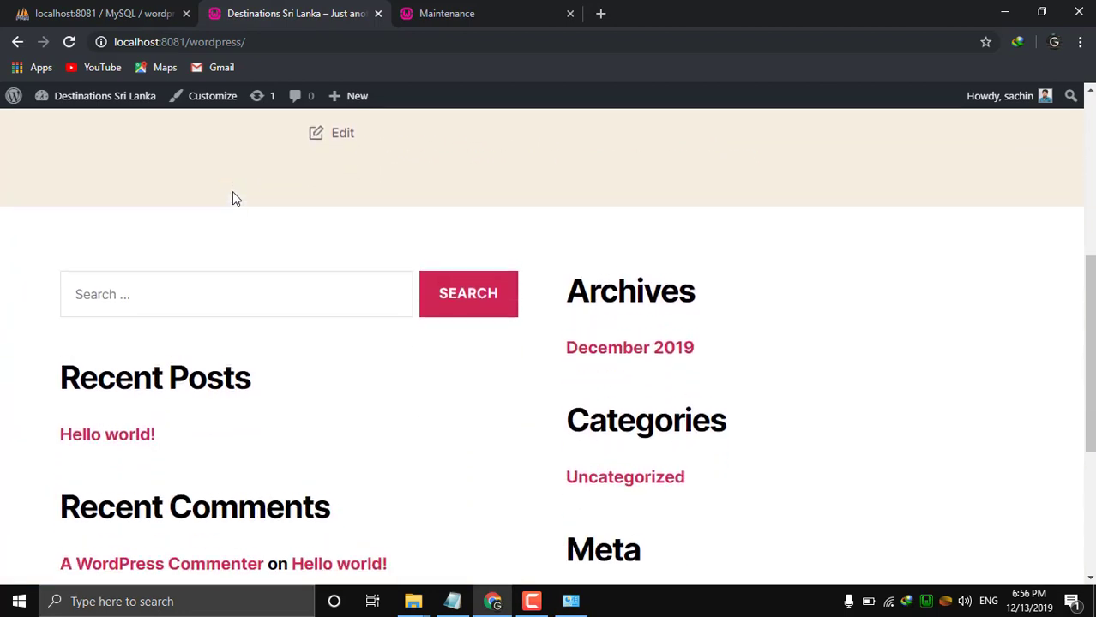
scroll(232, 195, "up", 5)
Go back to the Destinations Sri Lanka admin Dashboard from the admin-bar site menu.
mouse_move(68, 102)
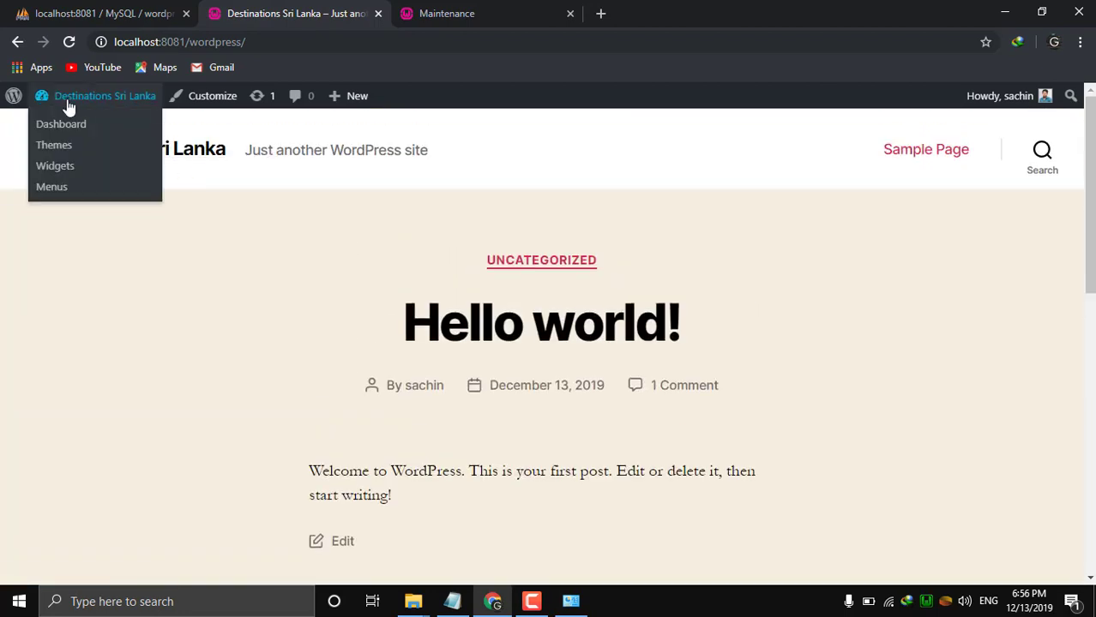
left_click(61, 125)
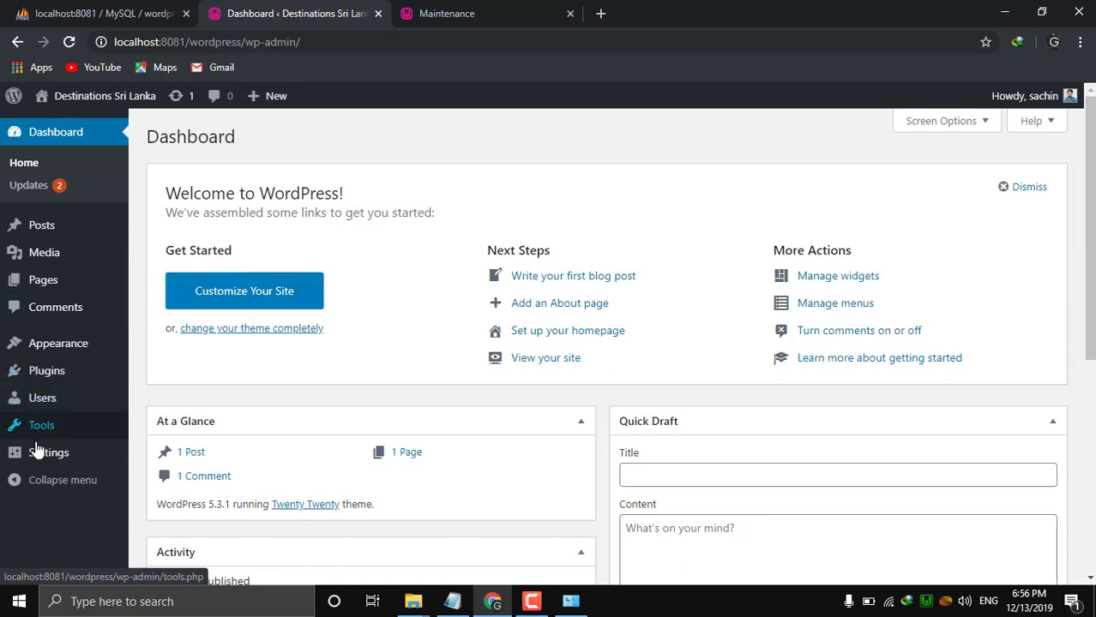
mouse_move(92, 360)
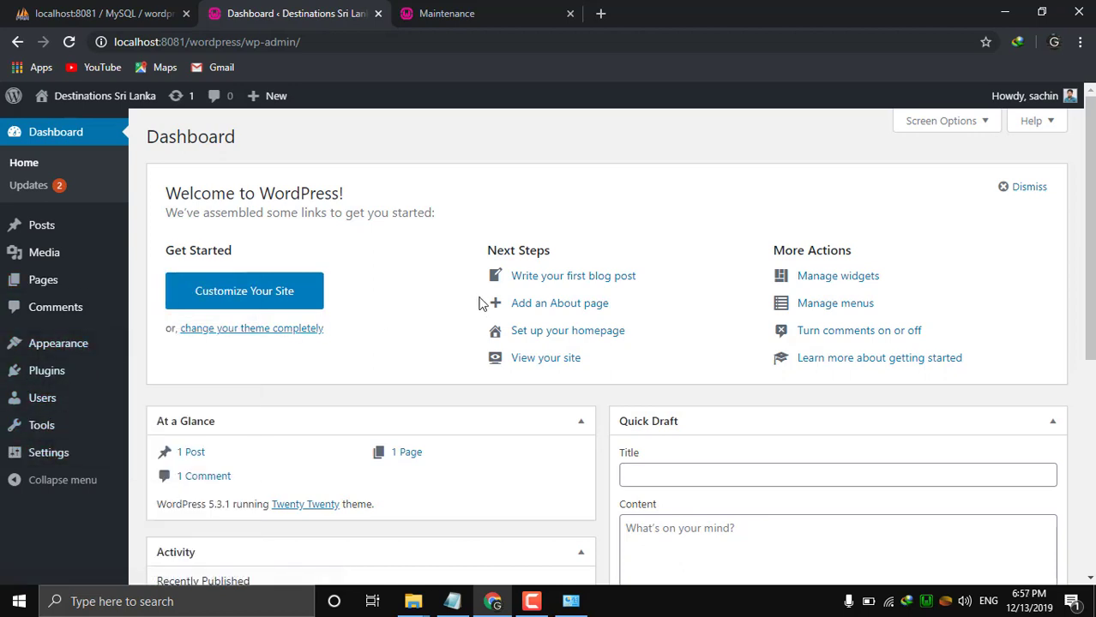